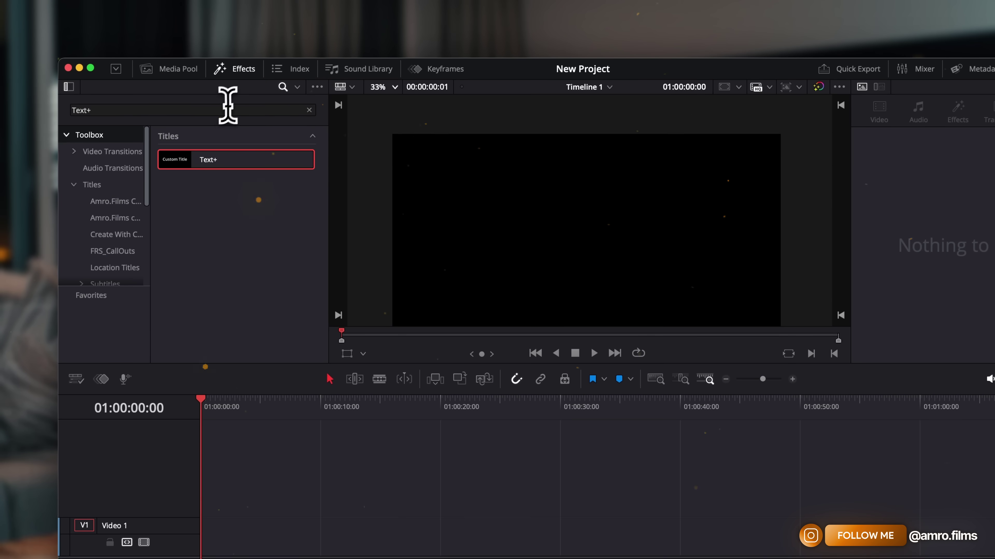
- Place a Text+ title at the start of the timeline and set its font to Inter in the Black style
left_click(223, 110)
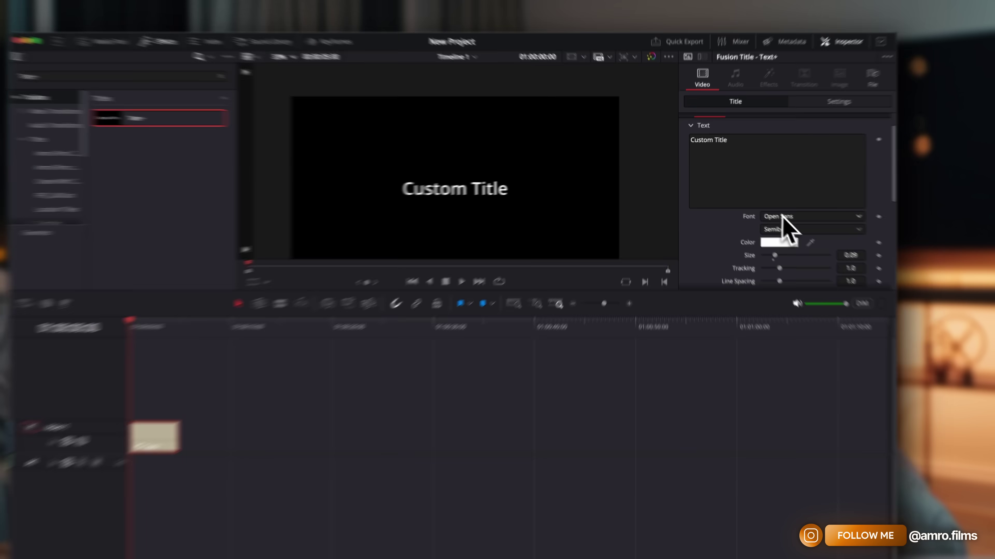
left_click(761, 206)
type("int")
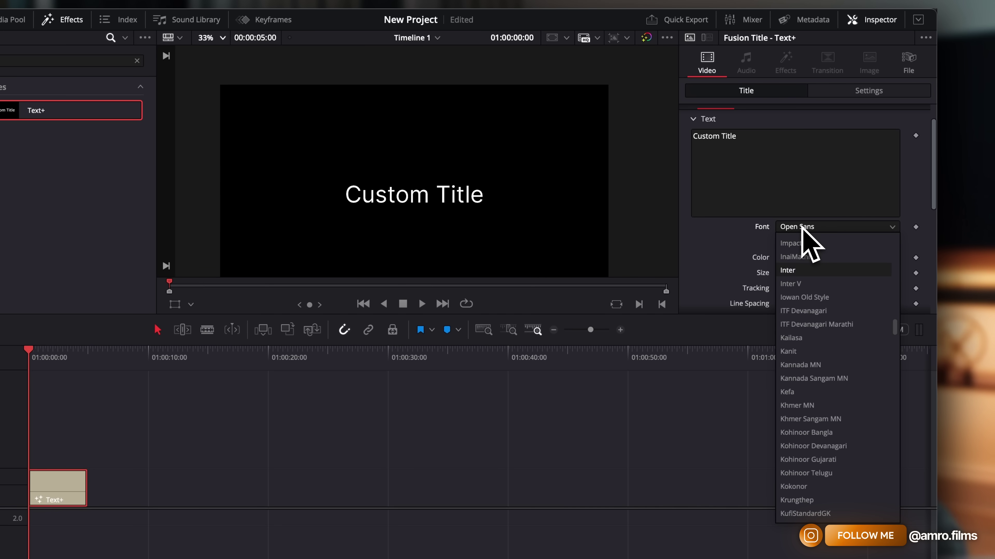
left_click(795, 270)
left_click(830, 242)
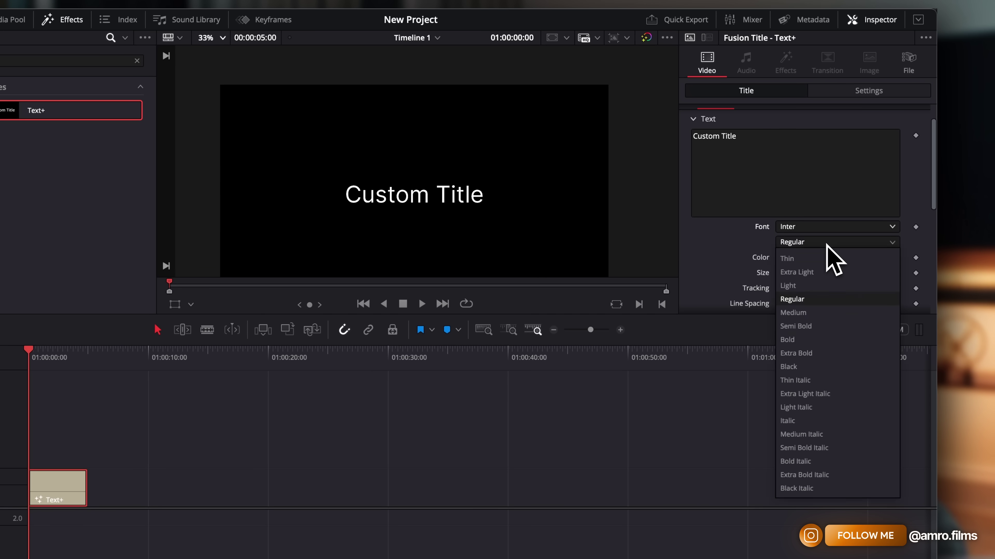
type("bl")
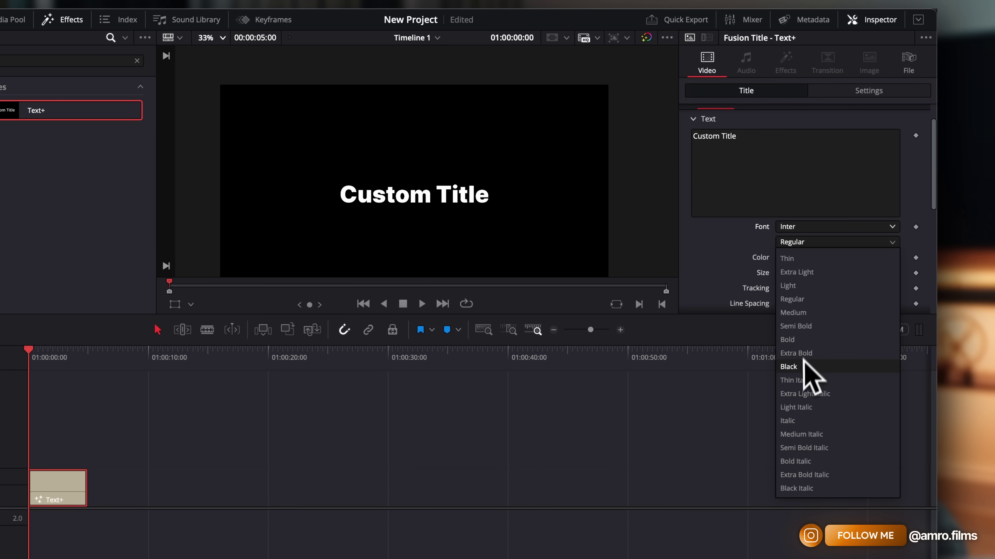
left_click(806, 366)
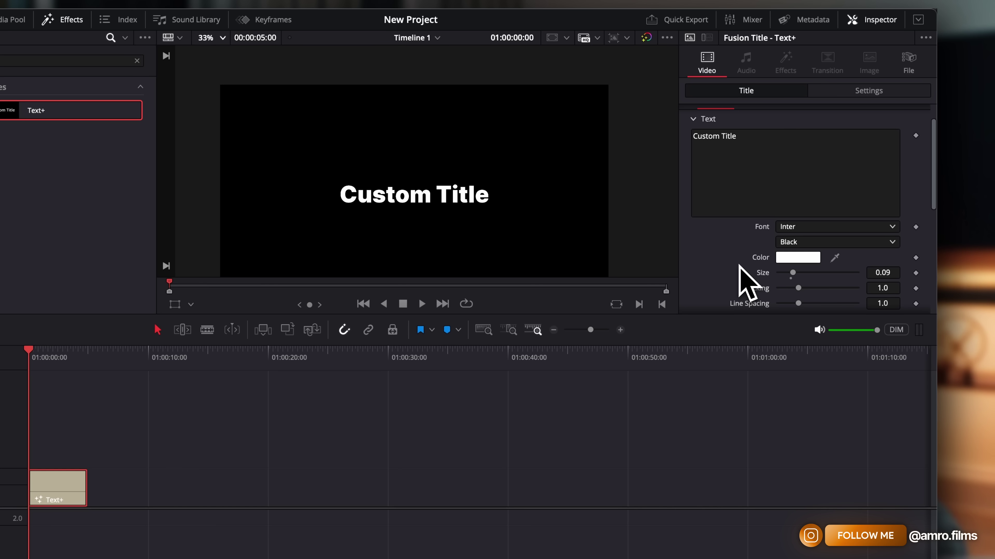
- Replace the title's placeholder text with "Rise"
left_click_drag(766, 145, 683, 130)
type("Rise")
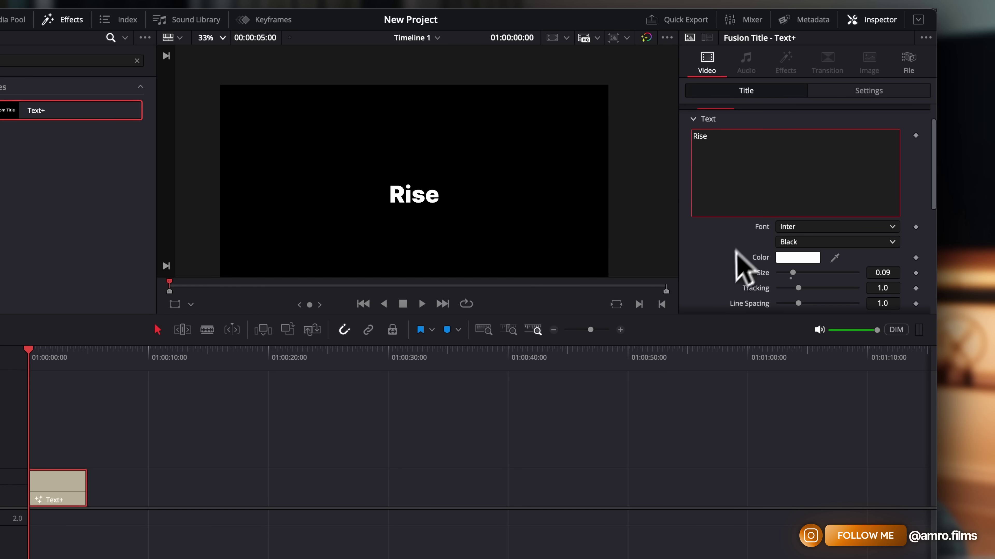
left_click(720, 266)
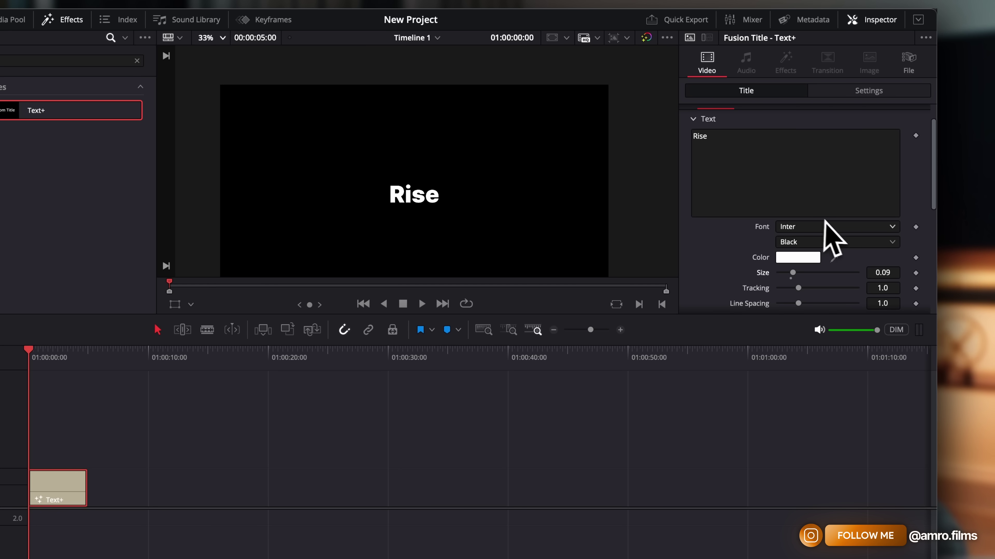
- Tighten the title's tracking to 0.959 and enlarge its size to 0.1989
left_click_drag(794, 277, 801, 277)
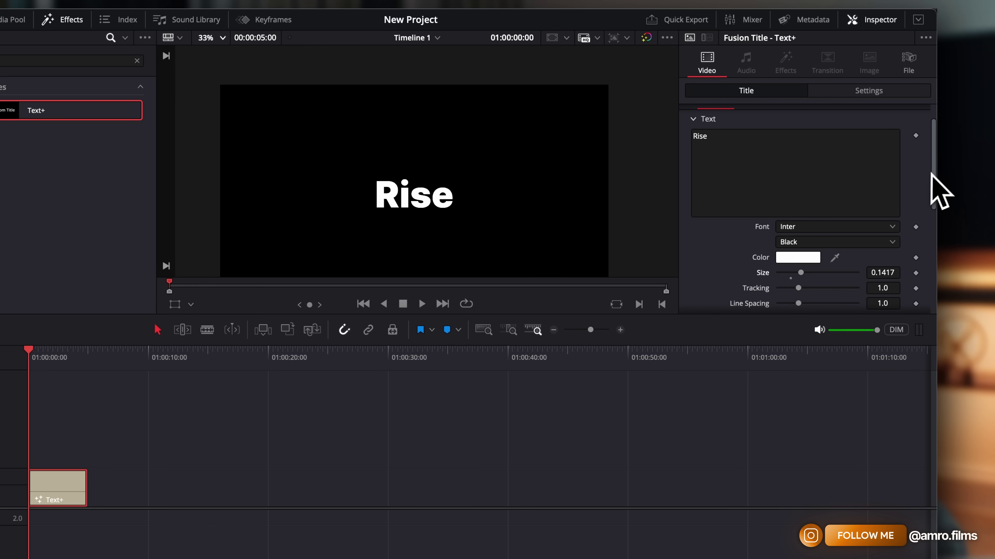
scroll(935, 173, "down", 1)
left_click_drag(935, 173, 935, 201)
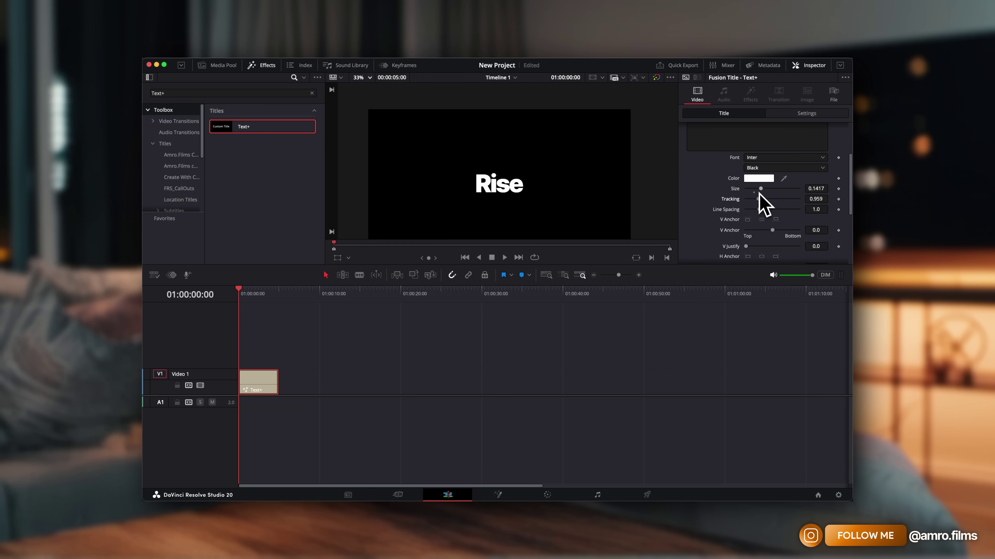
left_click_drag(816, 188, 844, 189)
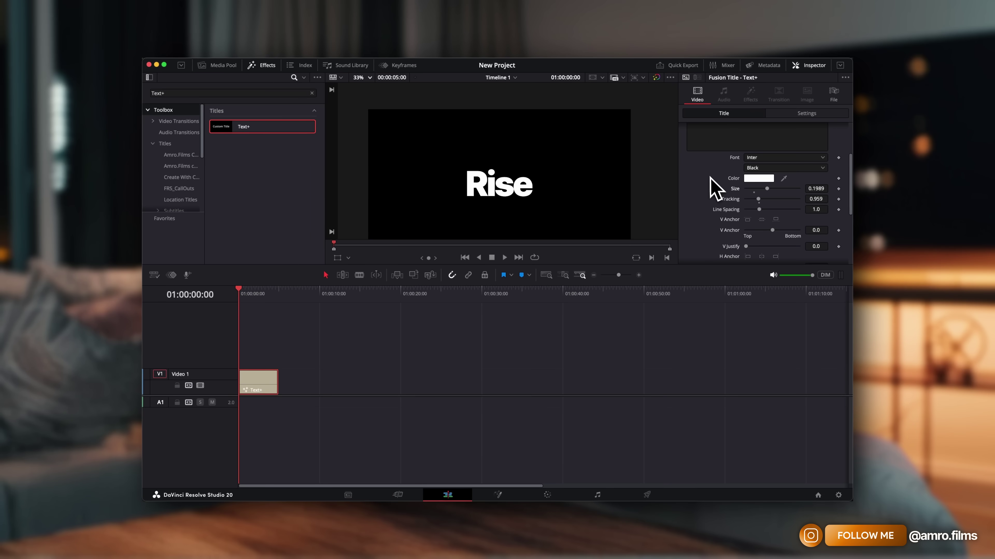
- Change the fill type of the title's first shading element to Gradient
scroll(759, 231, "down", 5)
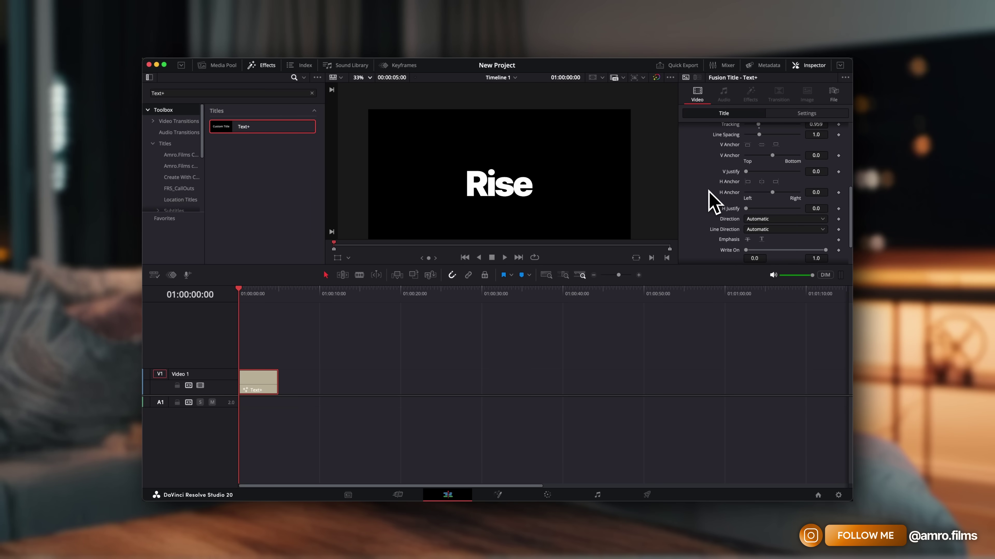
scroll(715, 201, "up", 10)
left_click(777, 141)
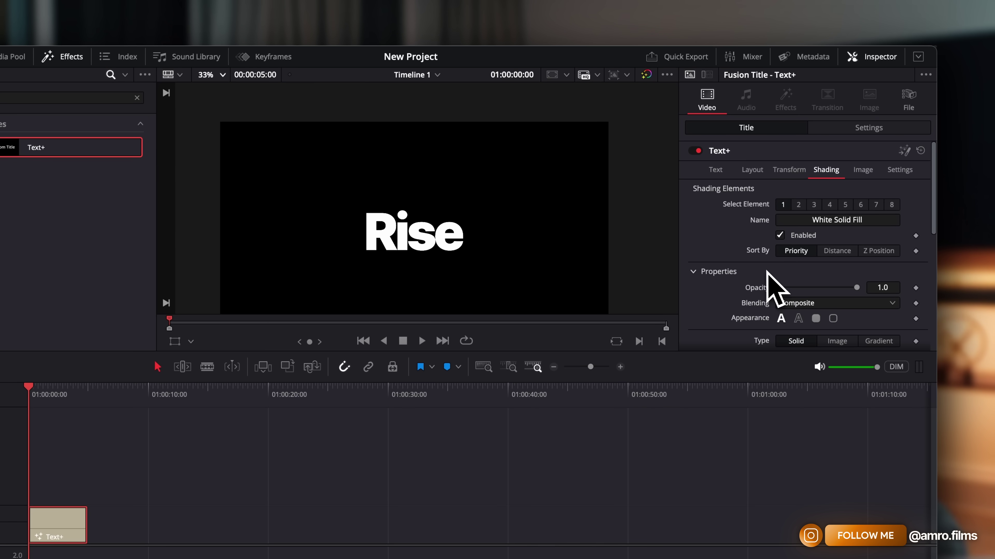
left_click_drag(935, 195, 935, 244)
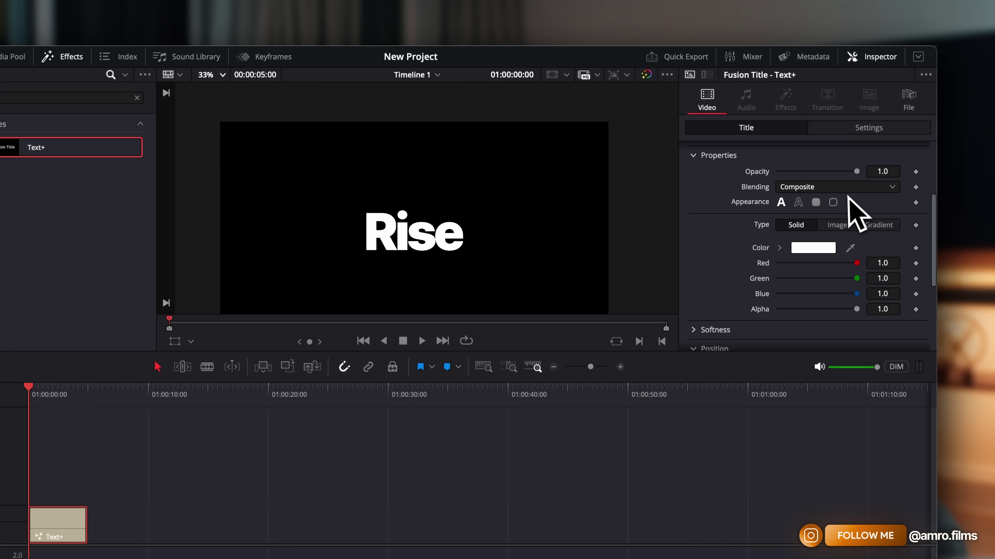
left_click(878, 225)
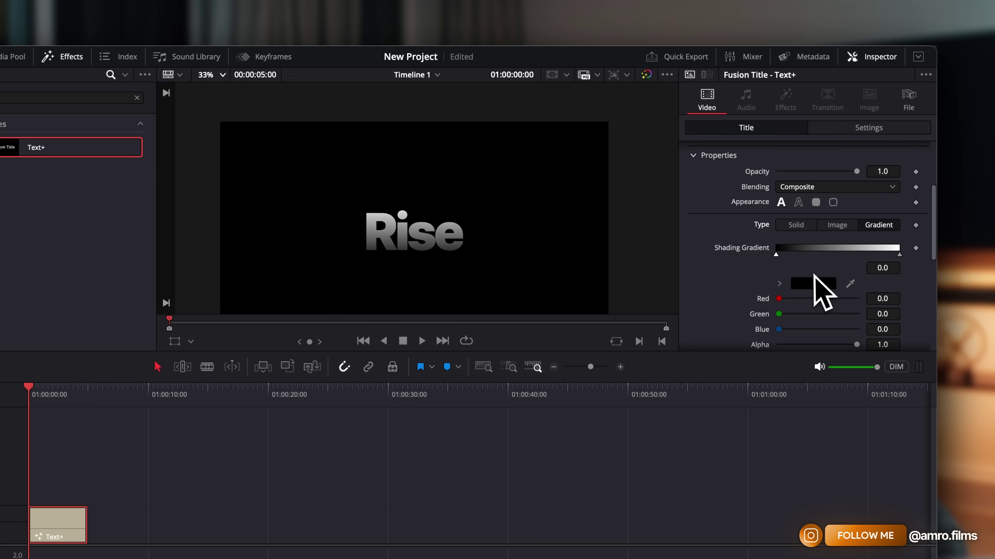
- Tighten the shading gradient by moving the white stop toward the dark end and the black stop to about 0.085
left_click_drag(898, 254, 912, 258)
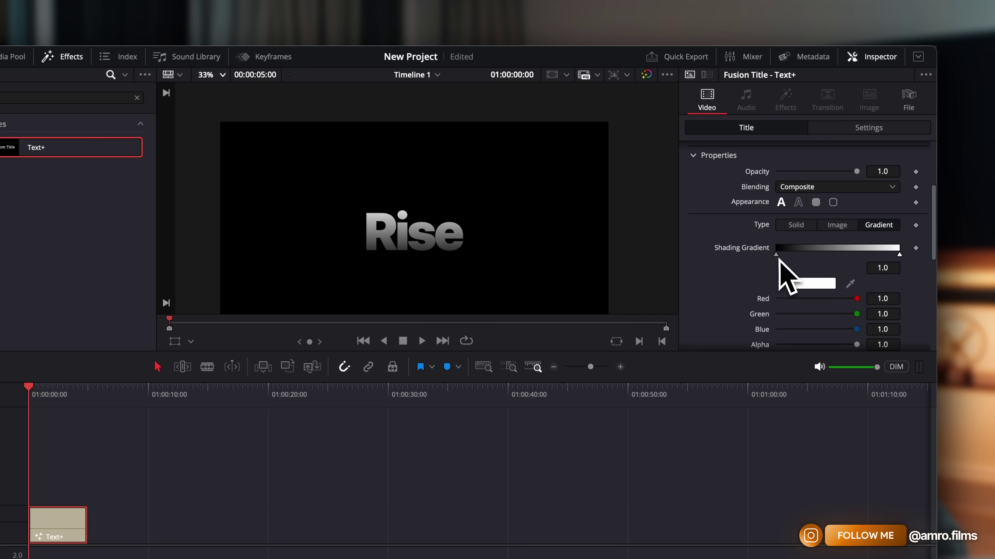
left_click_drag(899, 255, 823, 255)
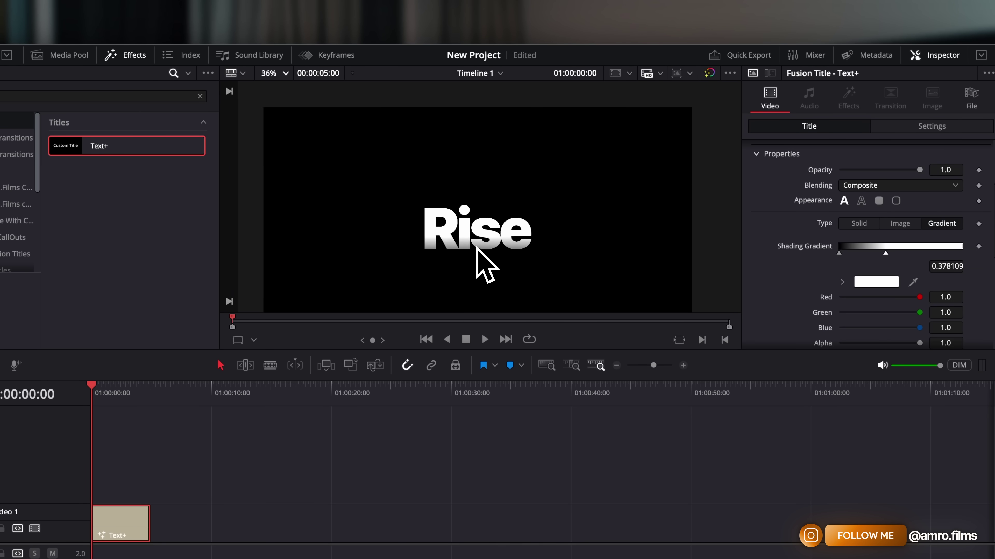
scroll(476, 248, "up", 6)
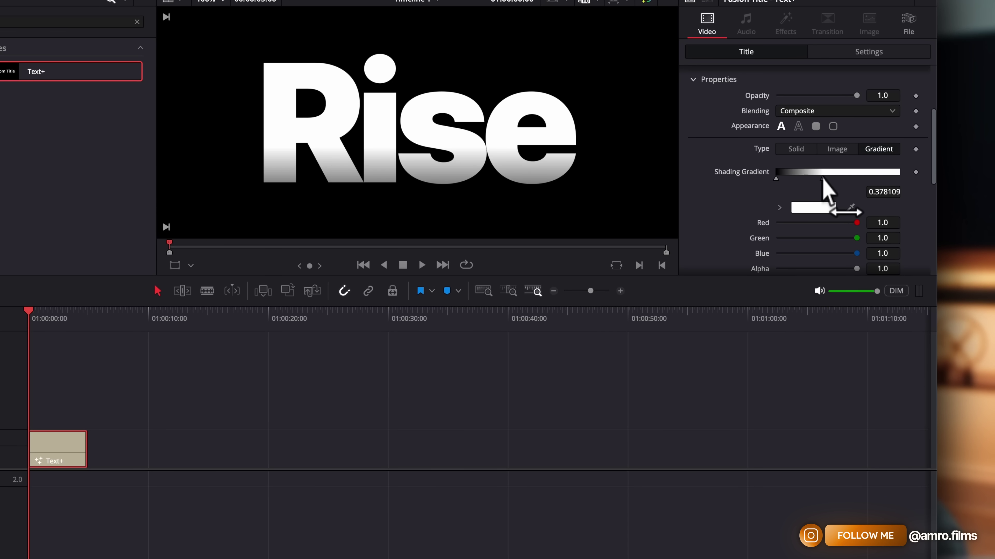
left_click_drag(823, 181, 820, 181)
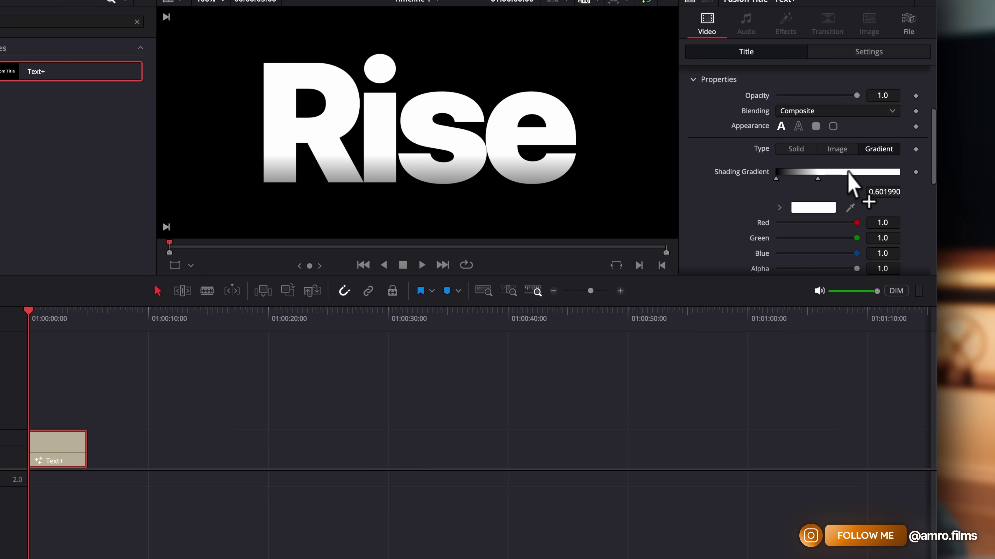
left_click_drag(776, 179, 785, 179)
- Set the gradient's mapping aspect to 1.024 and its mapping size to 1.008
scroll(755, 201, "down", 4)
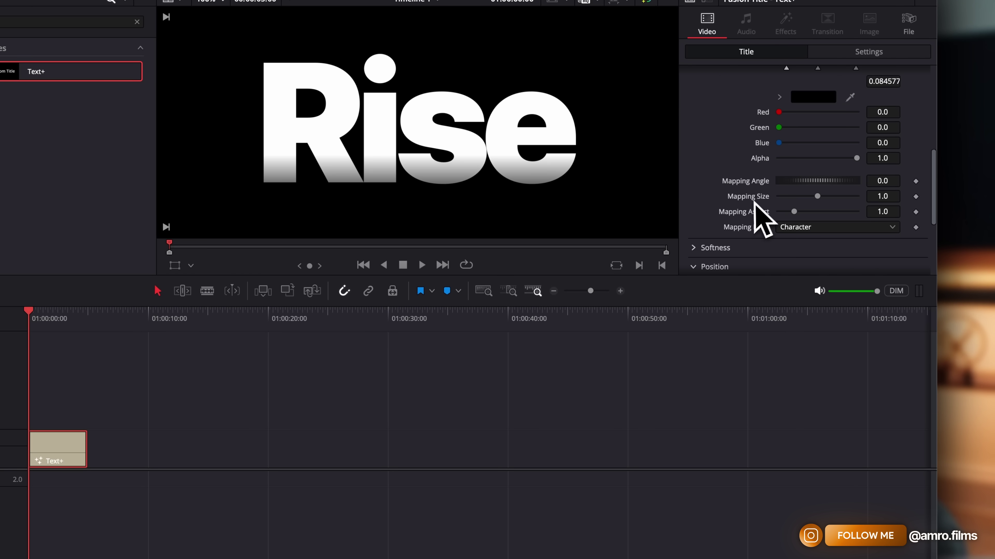
left_click_drag(794, 211, 821, 202)
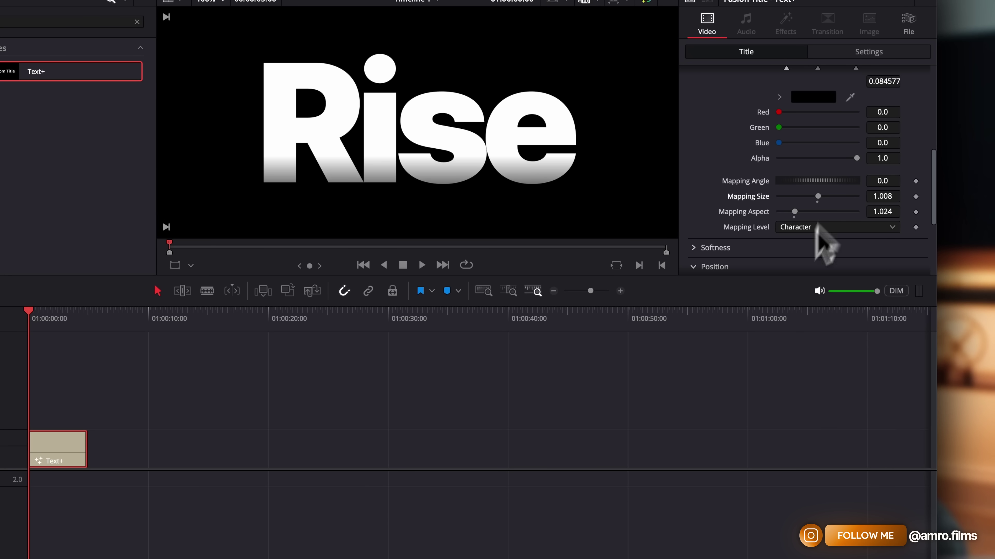
scroll(461, 199, "down", 3)
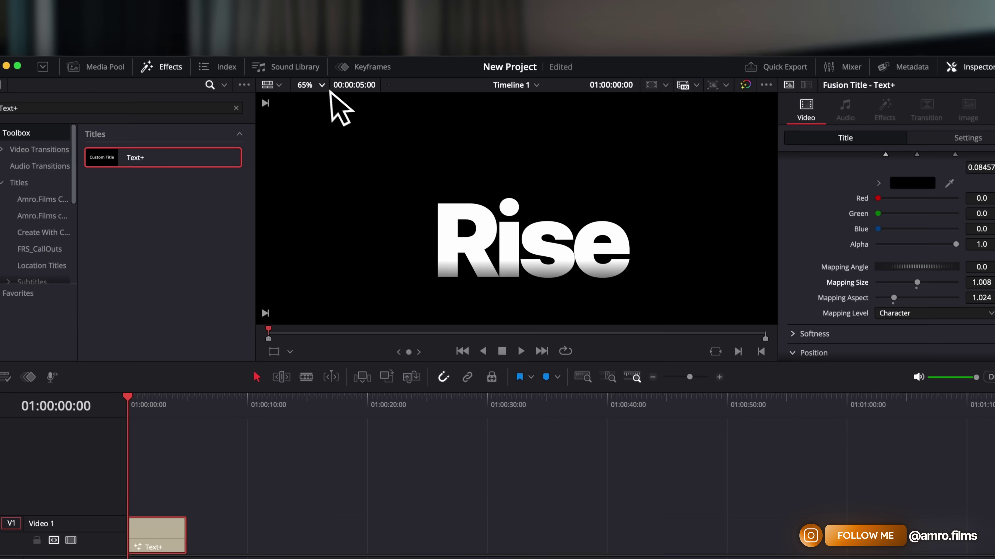
- Keyframe the title clip's position at the first frame with Position Y at -747
left_click(277, 9)
left_click(271, 21)
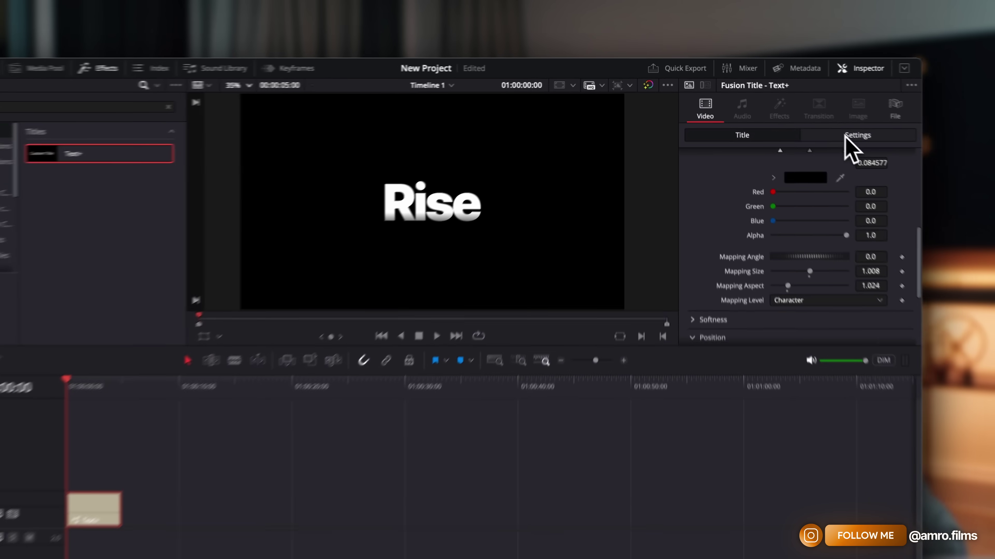
left_click(795, 113)
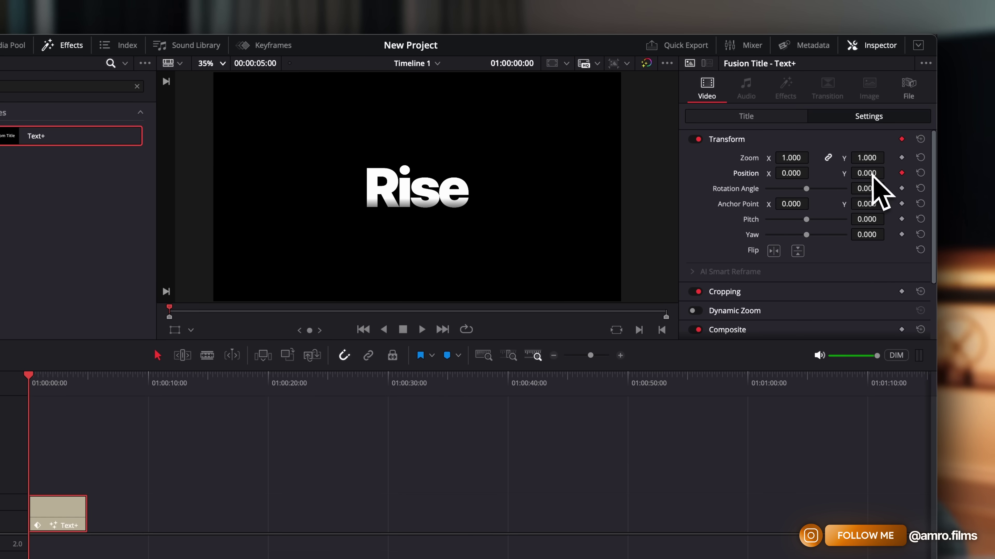
left_click_drag(872, 176, 579, 175)
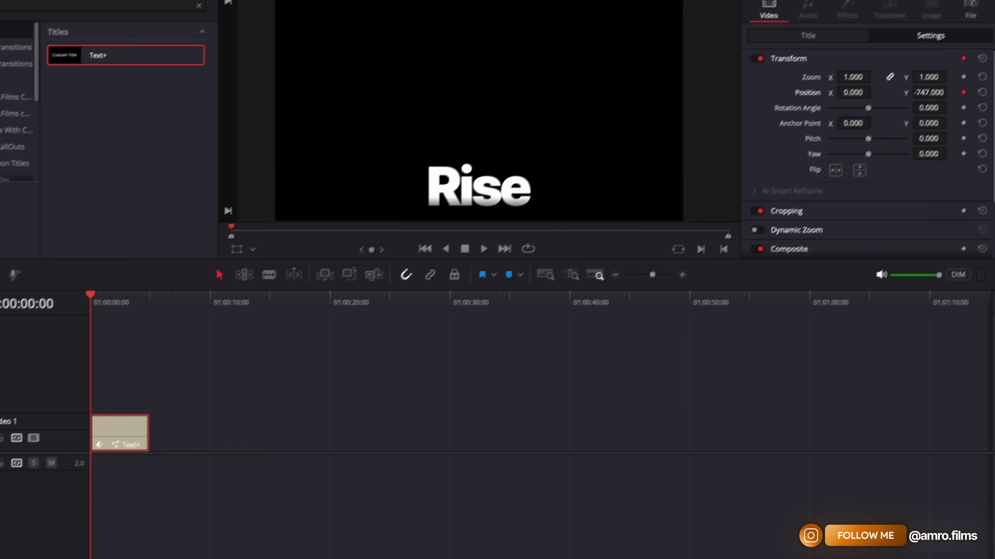
- Add a second position keyframe at 01:00:00:14 with Position Y at 0, so the title rises to the centre
key("space")
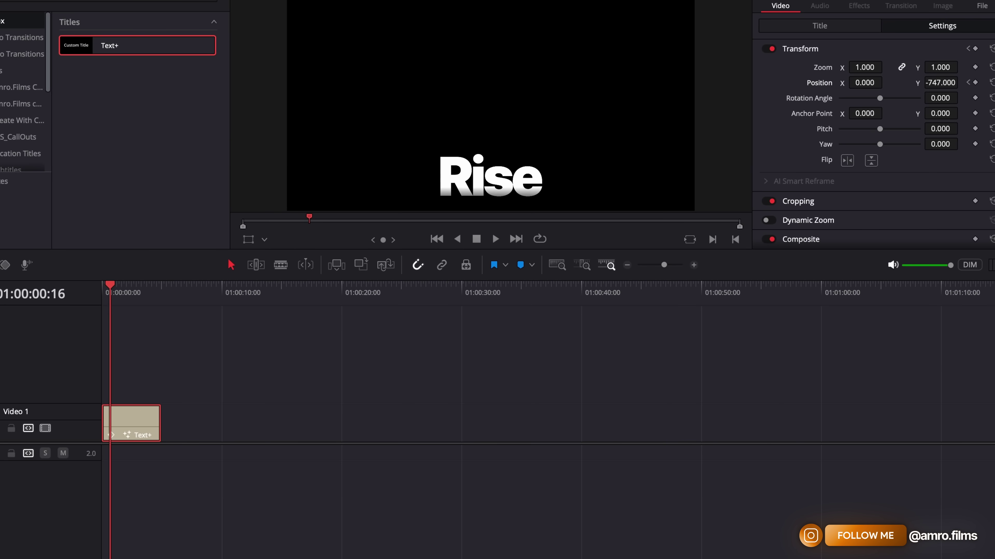
left_click(105, 297)
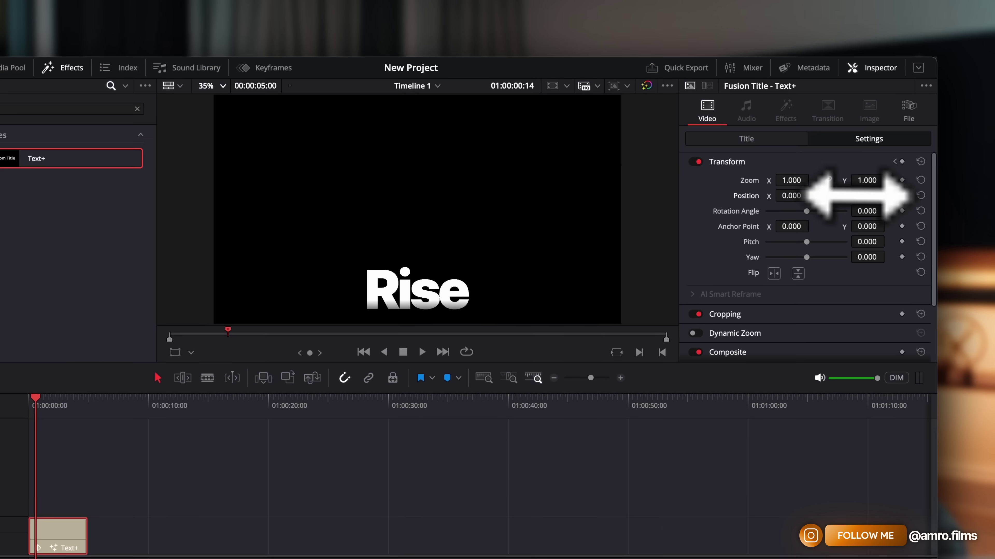
left_click_drag(886, 196, 971, 195)
left_click_drag(873, 130, 880, 130)
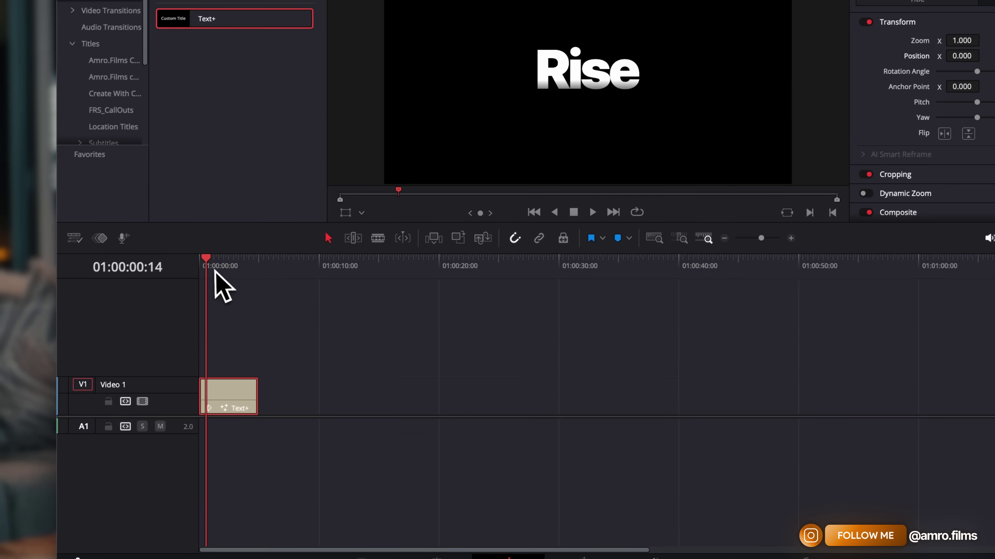
- Play the title's rising animation from the start several times to check its motion
key("Home")
key("space")
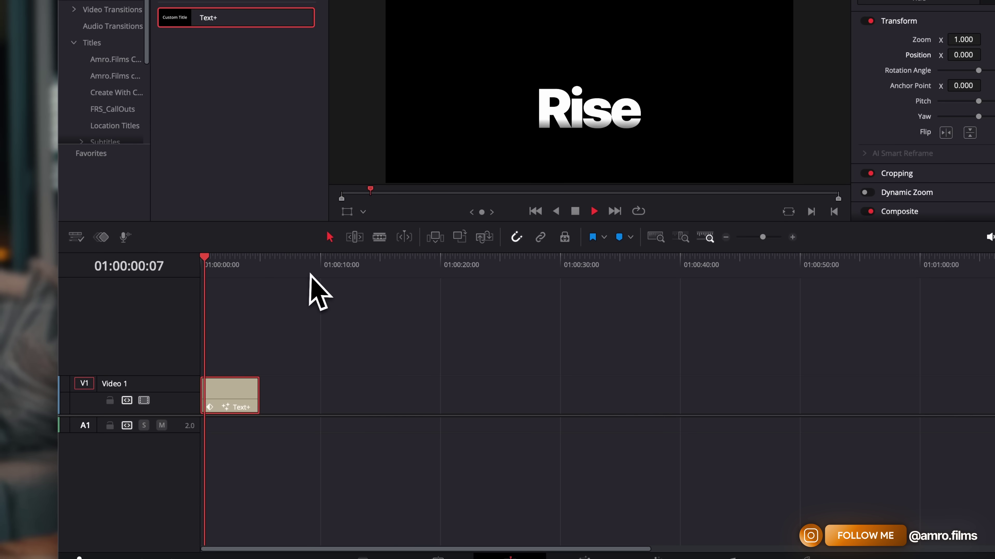
left_click_drag(231, 264, 141, 273)
key("space")
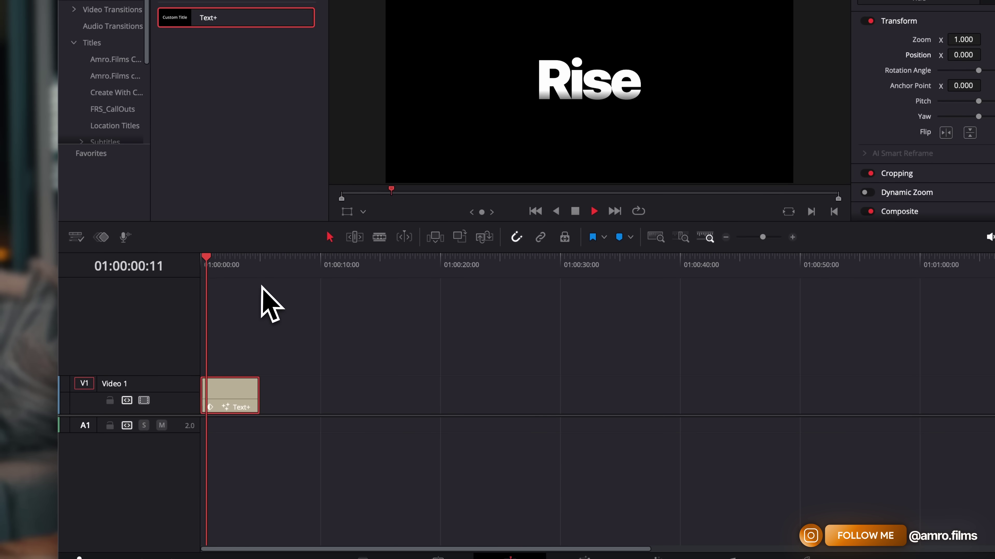
key("space")
left_click_drag(249, 270, 112, 273)
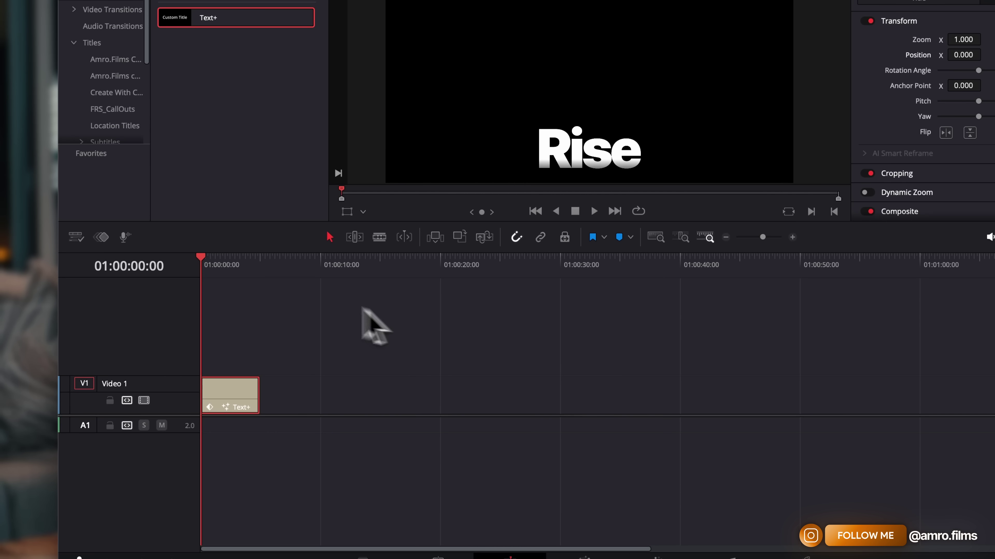
key("space")
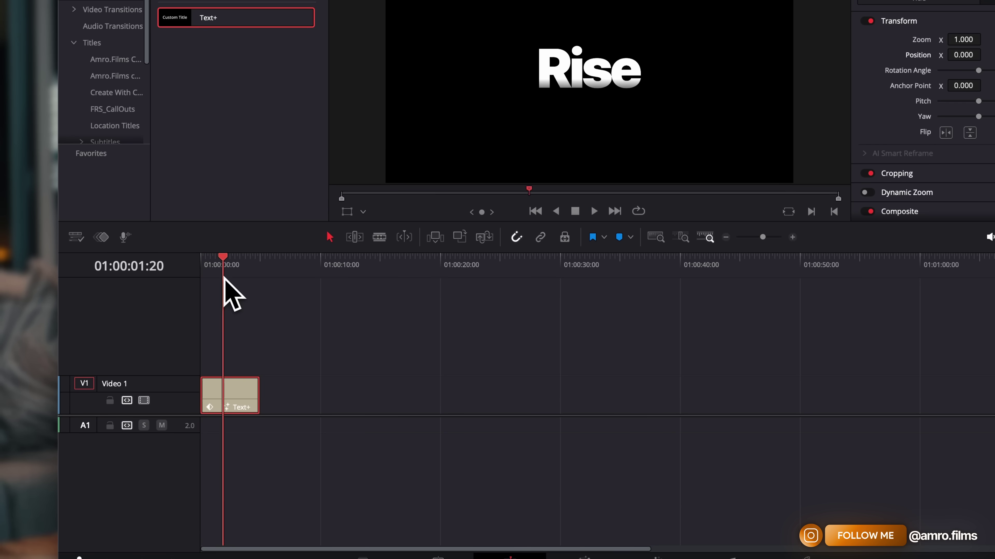
key("space")
key("Home")
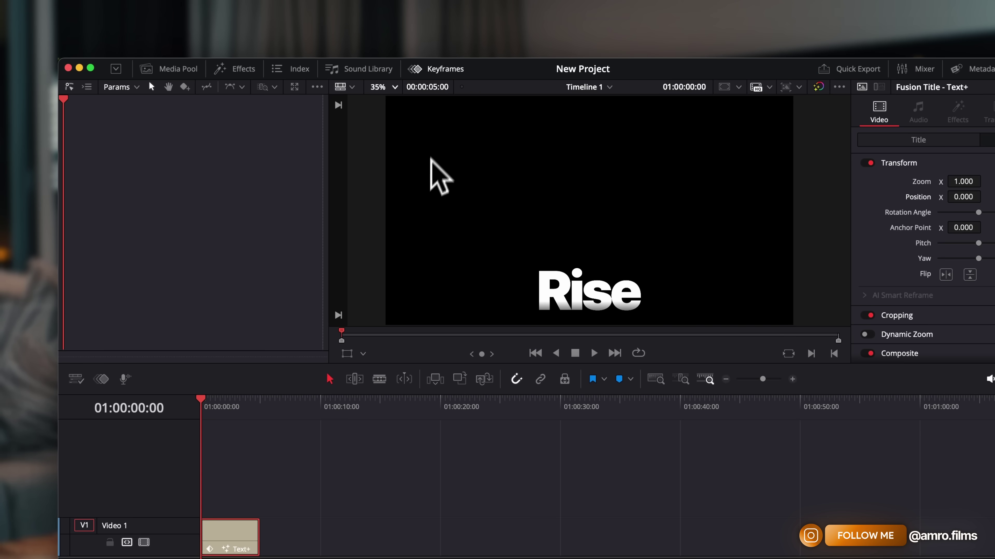
- Display the Position Y curve in the keyframe editor and select both of its keyframes
left_click(87, 87)
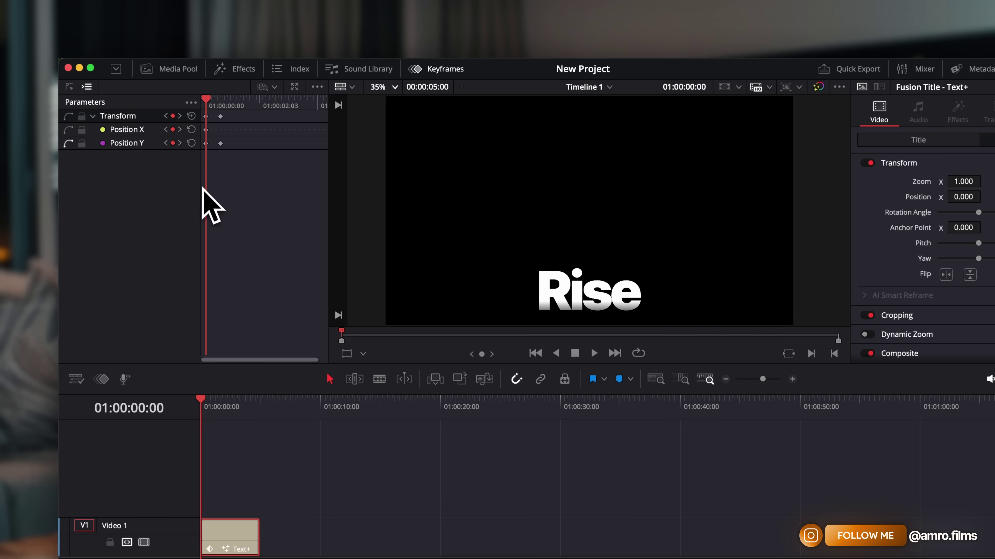
left_click(69, 87)
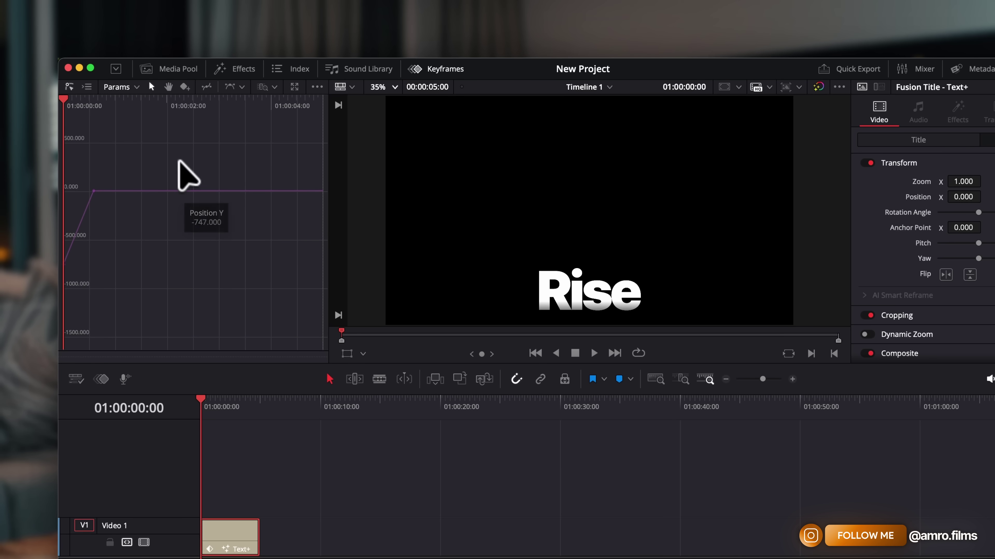
left_click_drag(176, 156, 65, 345)
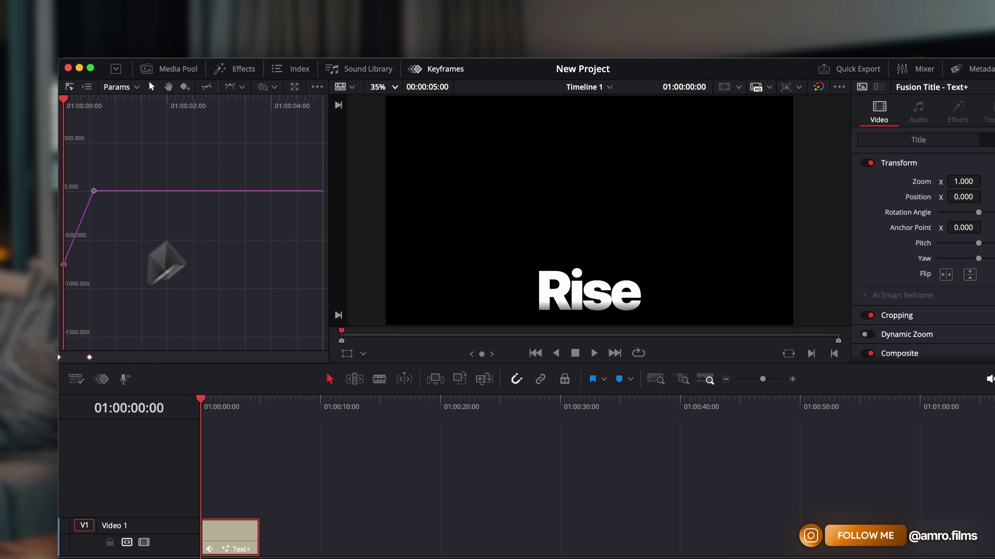
- Apply Ease In and Out to the selected Position Y keyframes, shaping a fast rise that settles gradually, and play the title
left_click(242, 87)
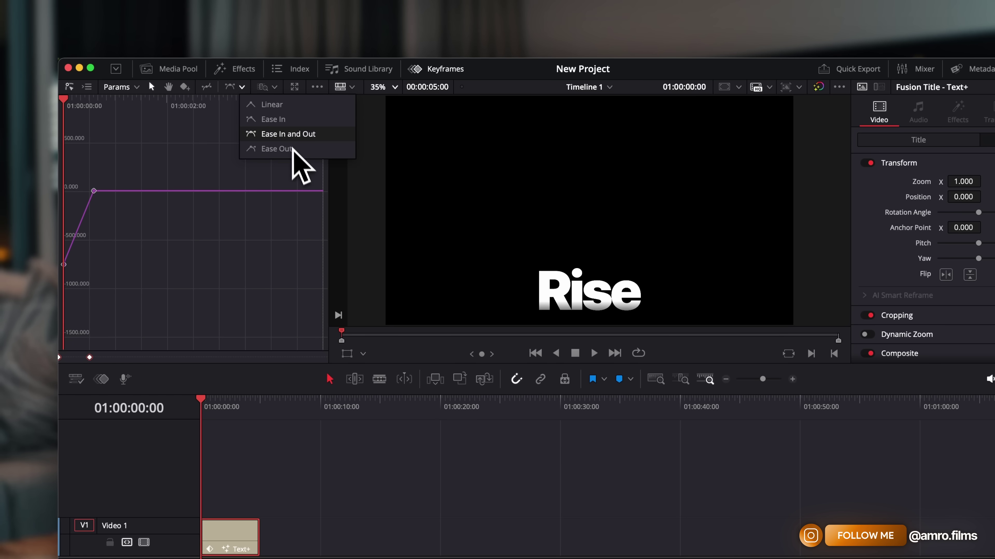
left_click(289, 123)
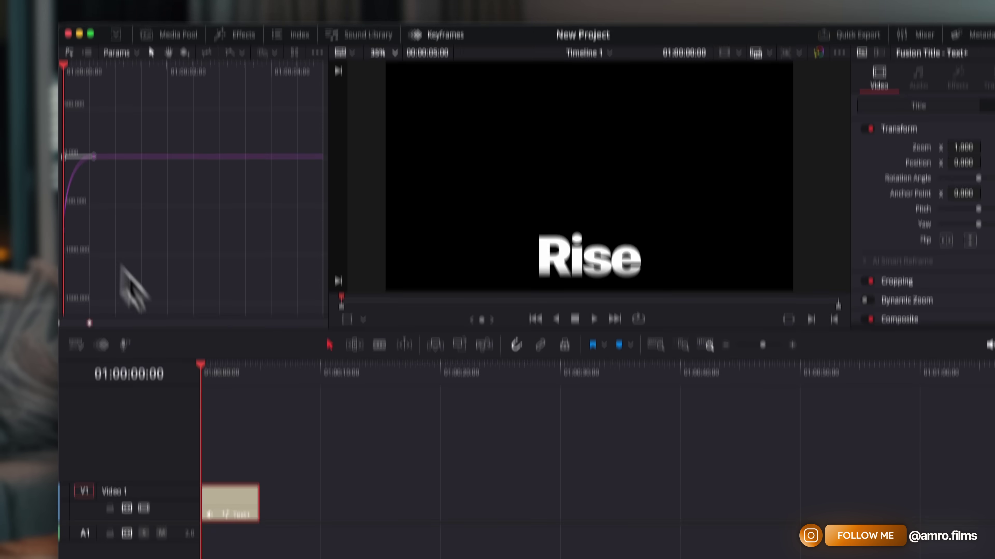
left_click(255, 378)
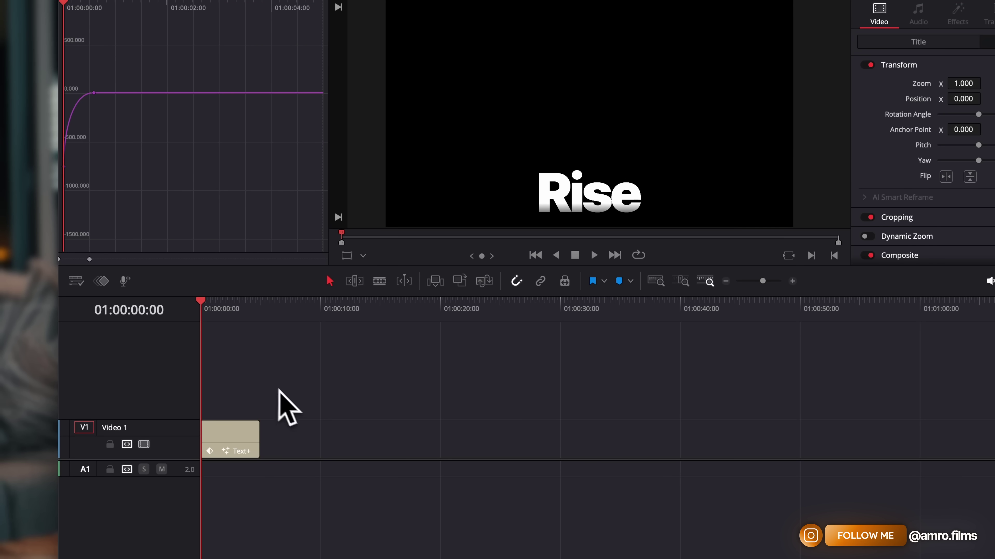
key("space")
left_click_drag(214, 311, 138, 314)
key("space")
key("space")
- Move the second Position Y keyframe slightly later in the curve to slow the rise, and replay the title from the start
left_click_drag(82, 92, 112, 127)
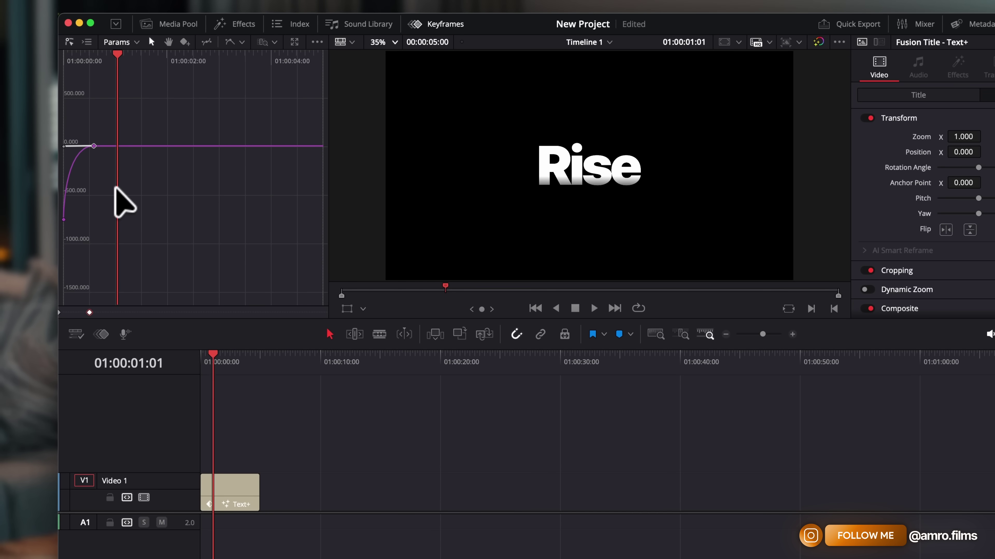
left_click_drag(94, 148, 109, 148)
left_click_drag(223, 362, 125, 367)
key("space")
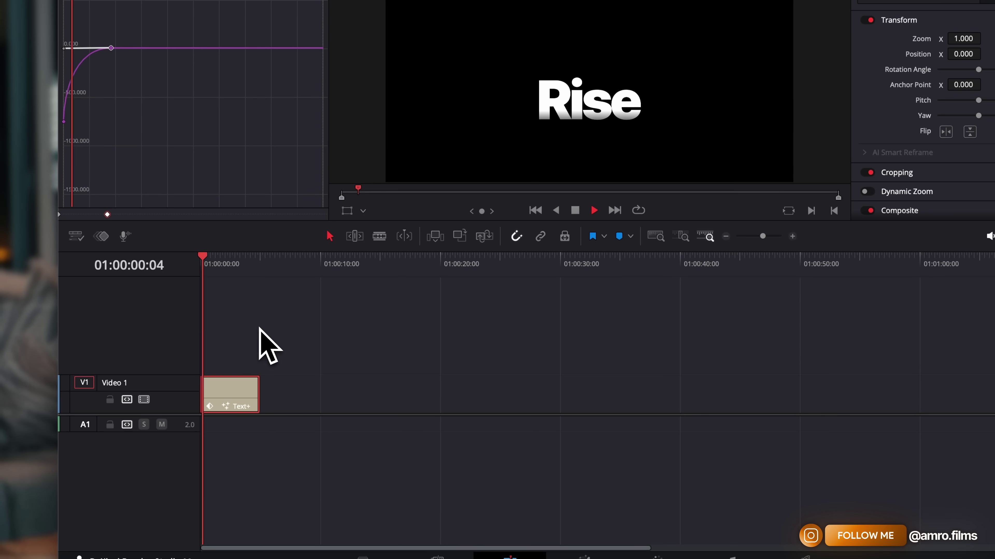
key("Home")
key("space")
key("Home")
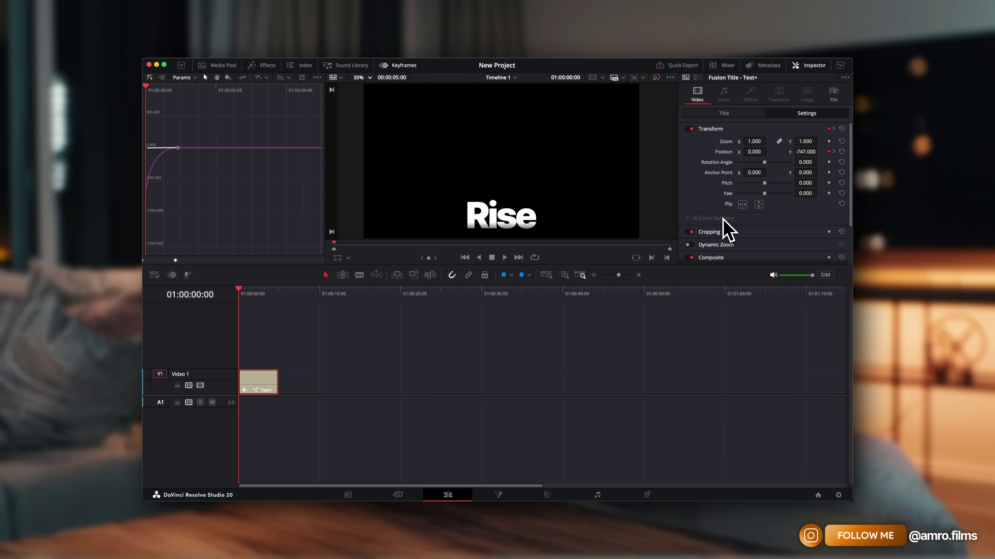
- Keyframe the title clip's Opacity at the first frame with a value of 0
scroll(722, 219, "down", 3)
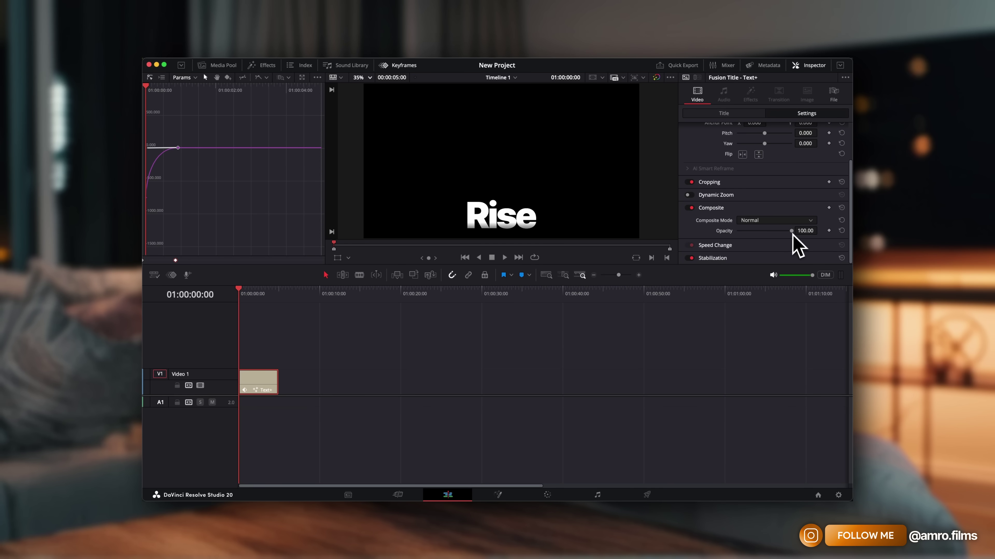
left_click(828, 231)
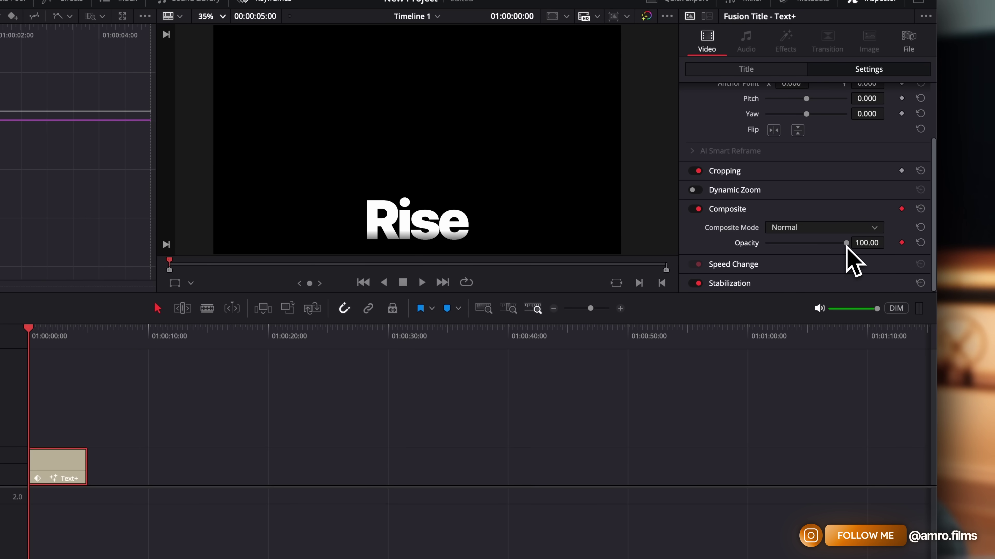
left_click_drag(846, 243, 637, 260)
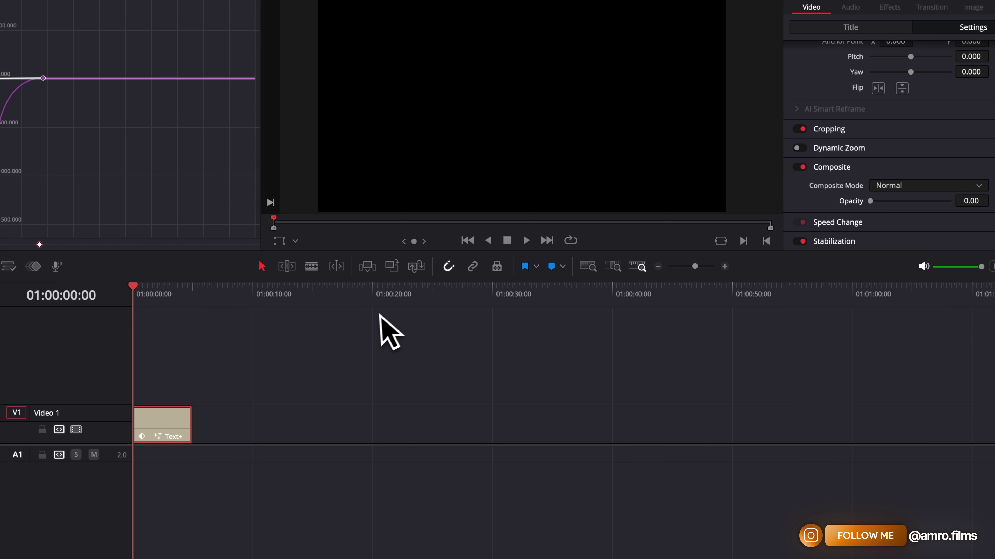
- Add a second opacity keyframe at 01:00:00:19 with Opacity at 100, and play the title's fade-in
key("Right")
left_click_drag(137, 288, 141, 288)
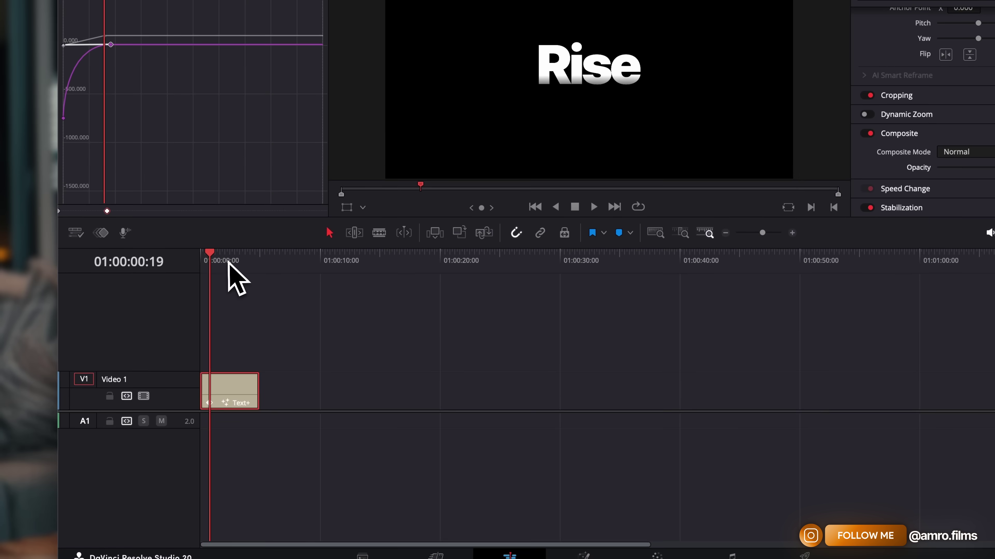
left_click_drag(55, 311, 0, 318)
key("space")
left_click_drag(228, 258, 92, 269)
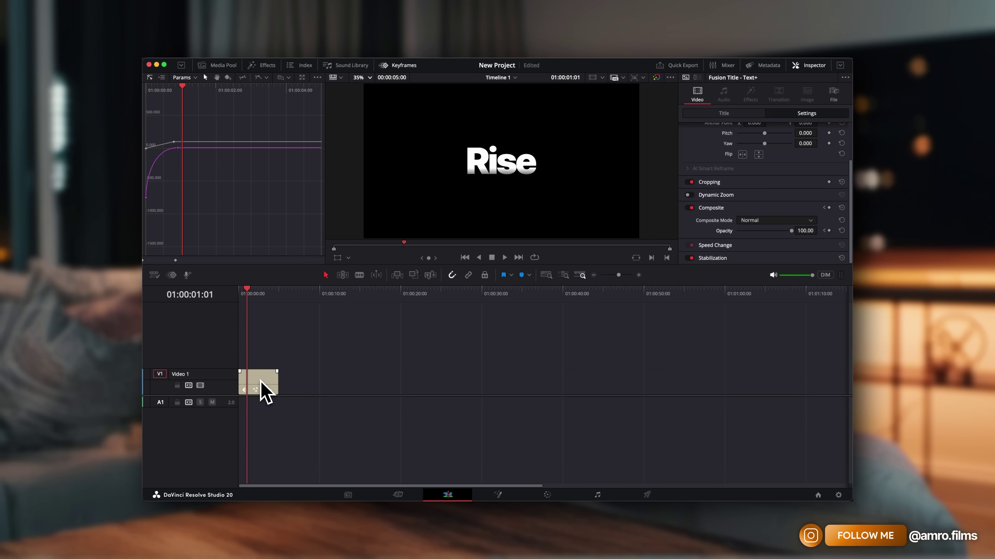
- Duplicate the title clip onto Video 2 starting at 01:00:01:01 and change the copy's text to "preset"
mouse_move(264, 374)
left_mouse_down()
mouse_move(279, 357)
mouse_move(299, 363)
mouse_move(266, 357)
left_mouse_up()
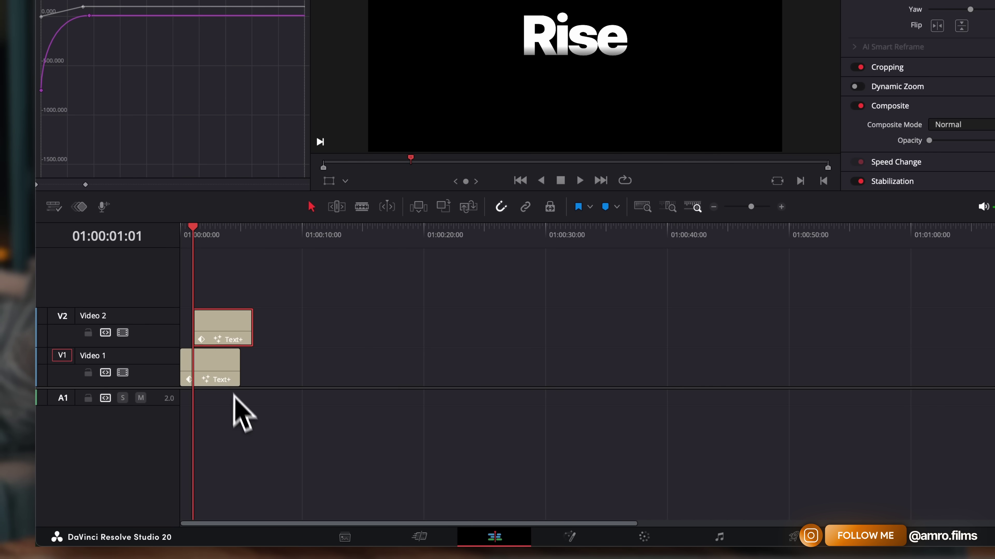
left_click_drag(221, 333, 220, 333)
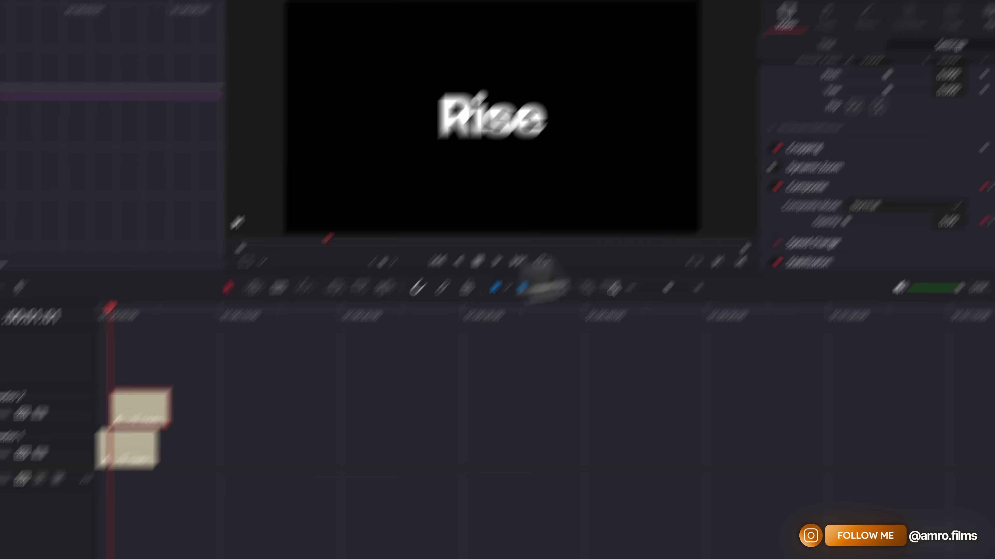
left_click(833, 47)
scroll(725, 219, "up", 10)
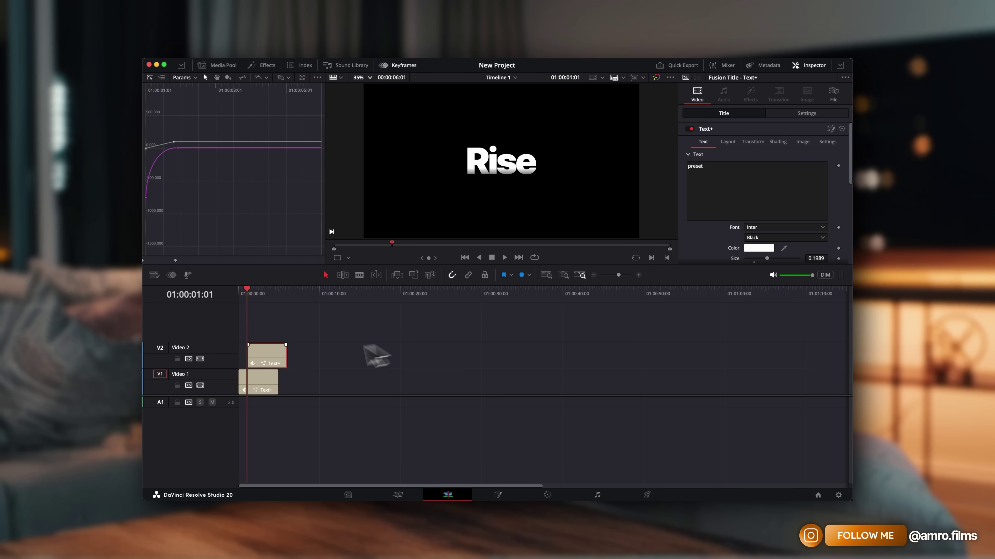
- Play both titles from the start to check the timing of the second one
key("Home")
key("space")
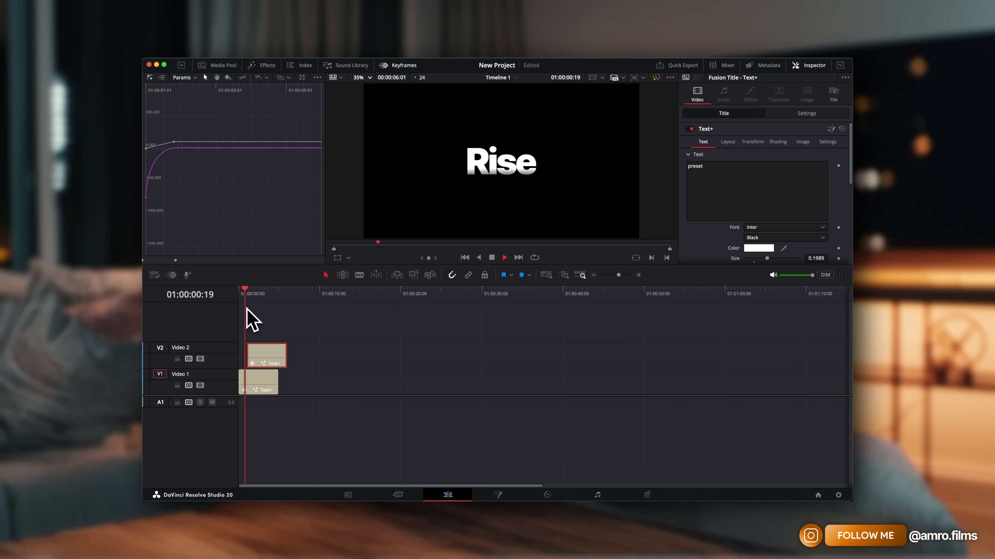
key("space")
- Move the "preset" clip on Video 2 earlier to start at 01:00:00:08, and play both titles to check the overlap
left_click_drag(619, 275, 624, 275)
left_click_drag(394, 354, 361, 355)
left_click_drag(298, 305, 161, 295)
left_click_drag(283, 290, 191, 301)
key("space")
key("space")
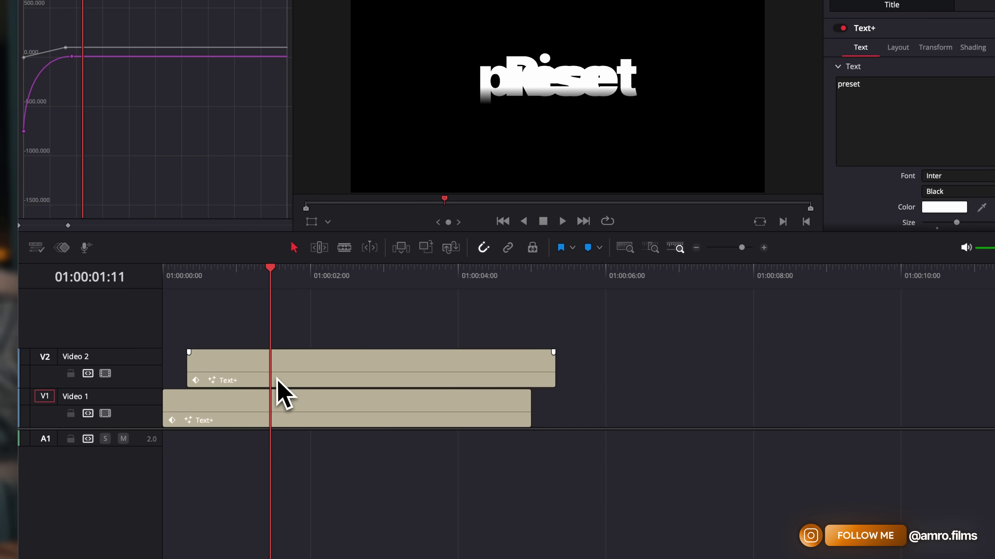
- Set the "preset" title's Zoom to 0.540 and its Position Y keyframe at 01:00:01:06 to -213, placing it just below "Rise"
left_click(277, 378)
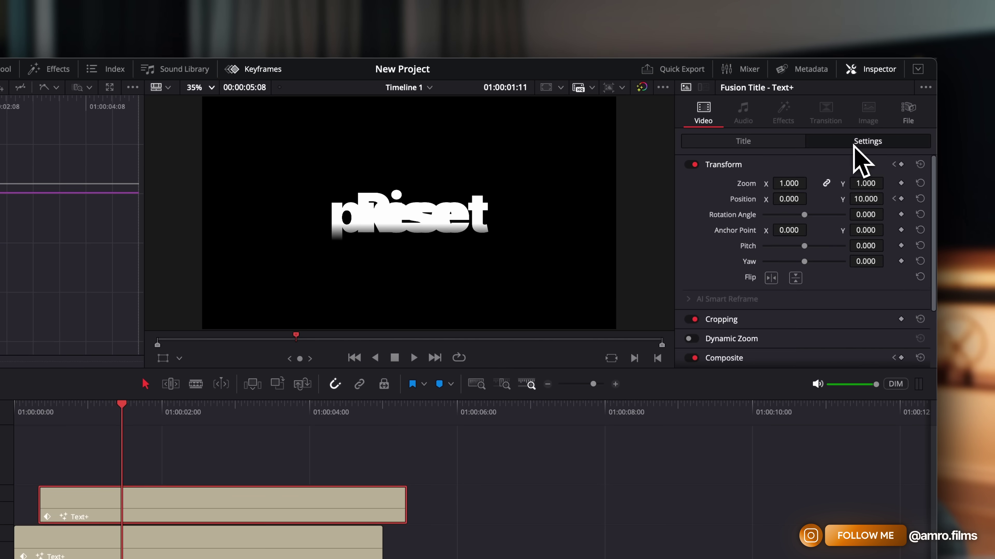
left_click(861, 141)
left_click(900, 198)
key("Left")
key("Left")
key("Left")
key("Left")
key("Left")
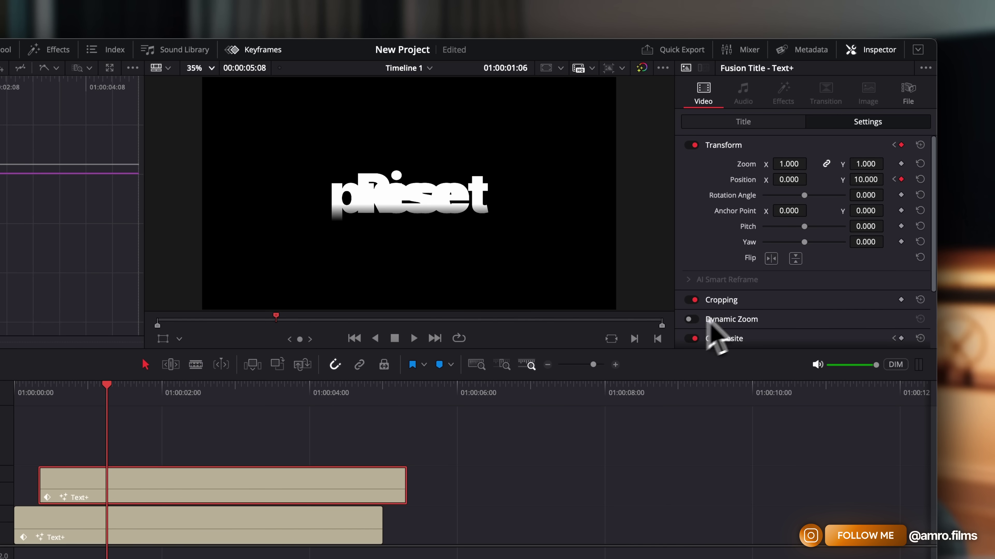
left_click_drag(851, 179, 787, 179)
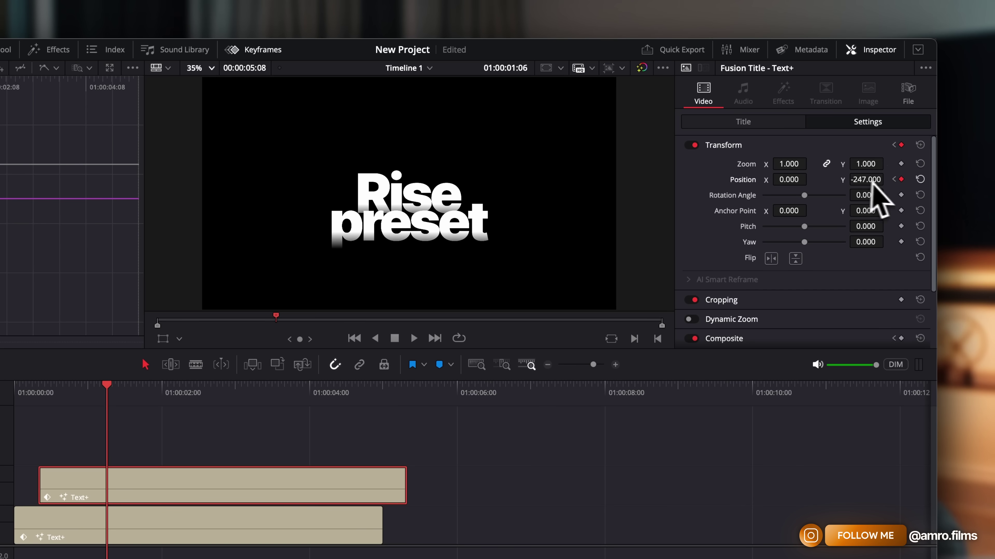
left_click_drag(858, 164, 827, 164)
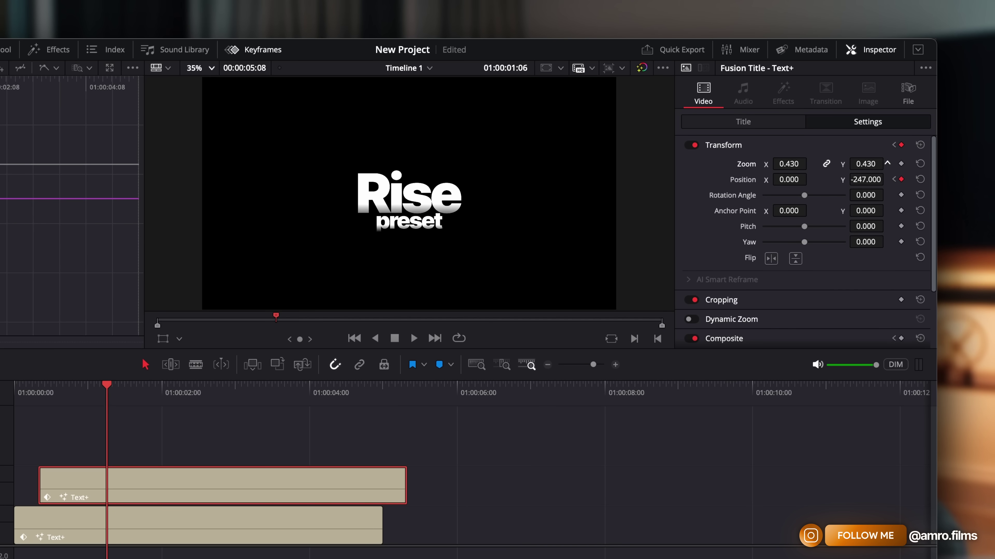
left_click_drag(866, 179, 887, 178)
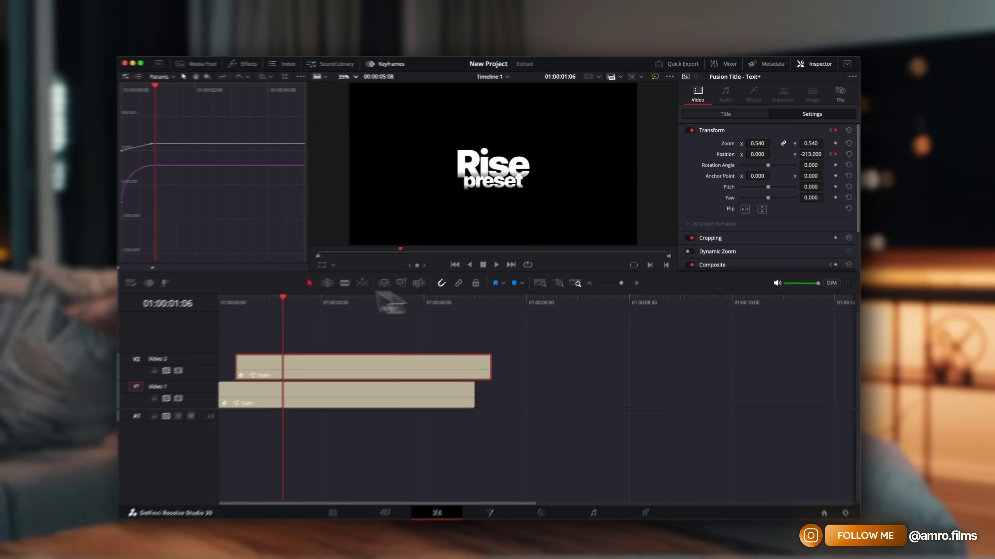
- Play both titles from the start and examine the overlap of "Rise" and "preset" in an enlarged view
key("Home")
key("space")
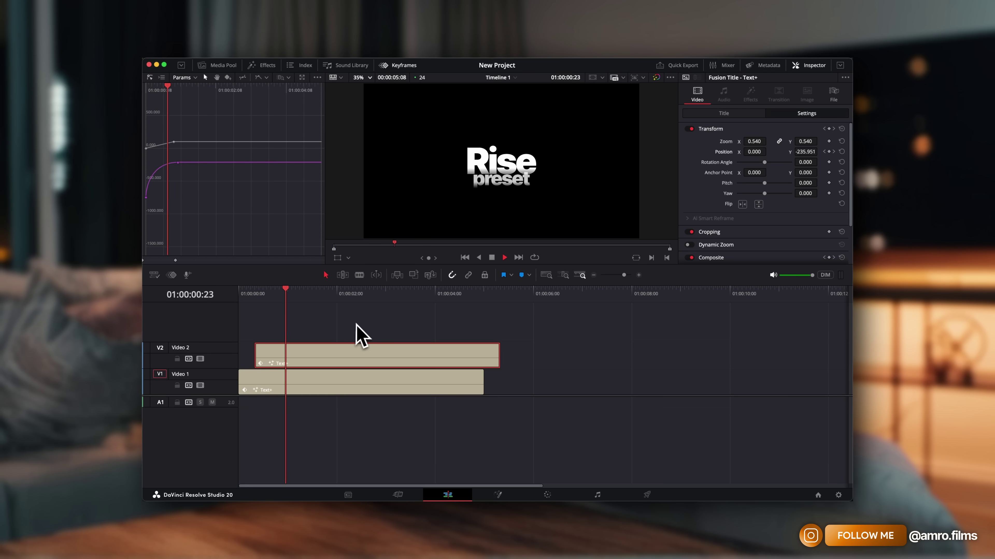
key("space")
scroll(494, 189, "up", 1)
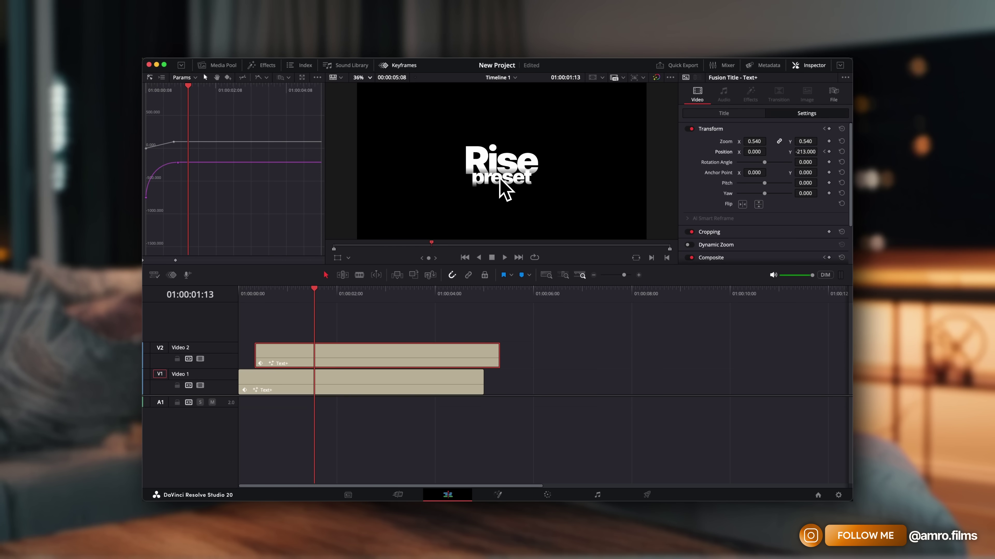
scroll(502, 211, "up", 8)
scroll(503, 251, "up", 2)
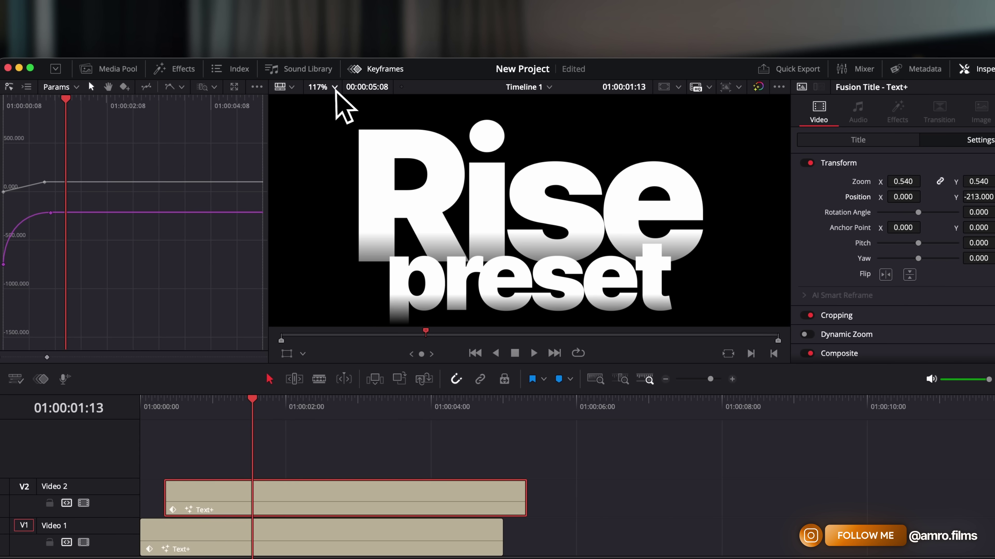
left_click(335, 87)
left_click(344, 105)
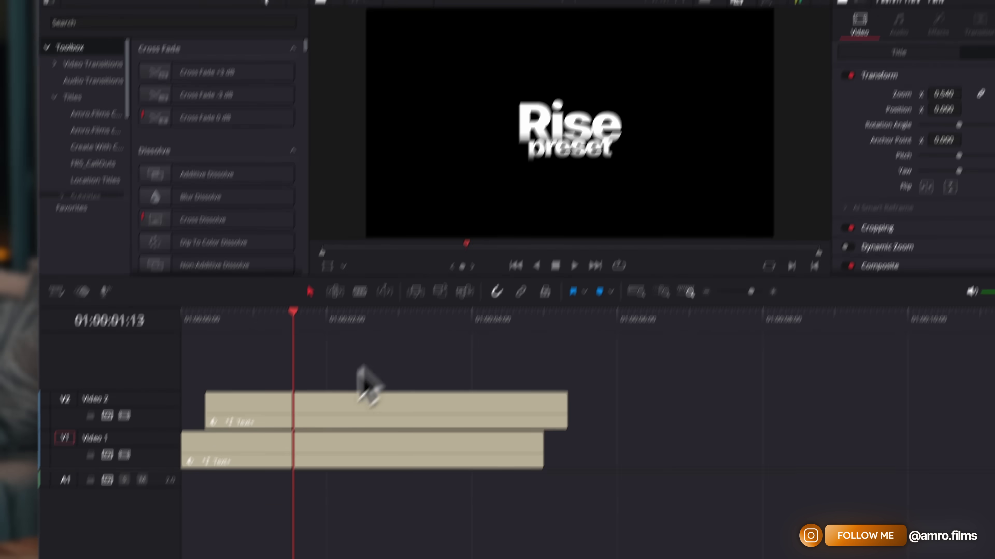
- Search the Open FX effects for "drop sh" and apply Drop Shadow to the "preset" clip on Video 2
left_click(307, 448)
left_click(366, 331)
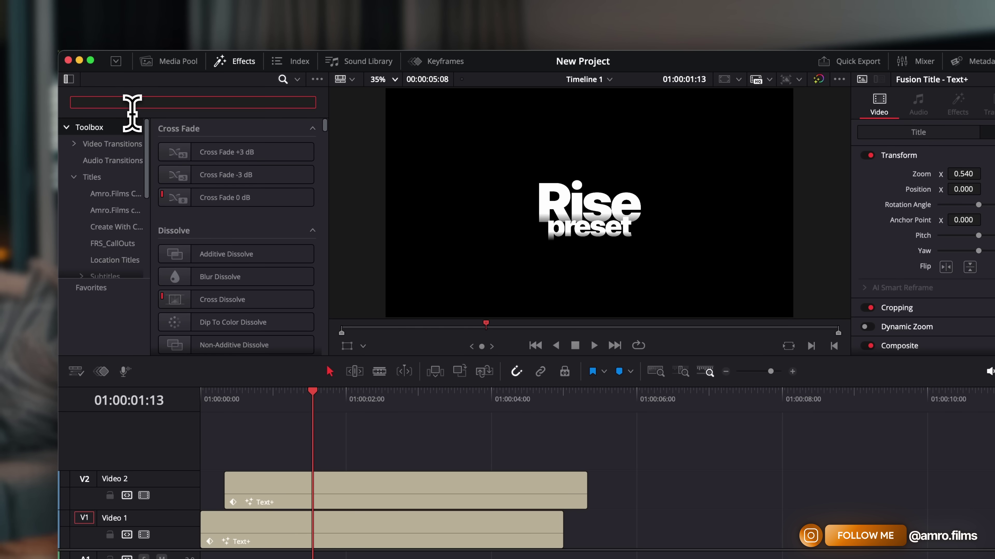
type("drop sh")
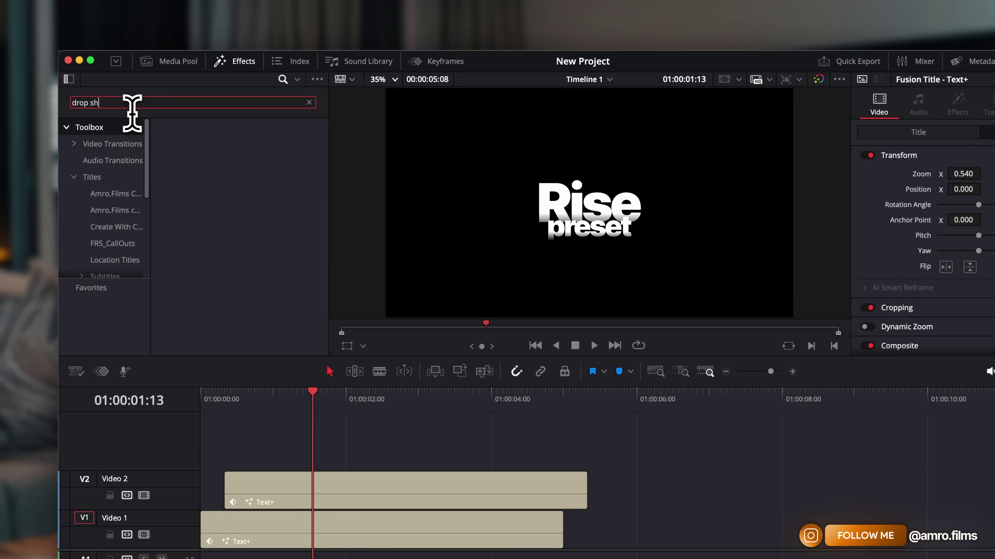
left_click_drag(146, 179, 145, 243)
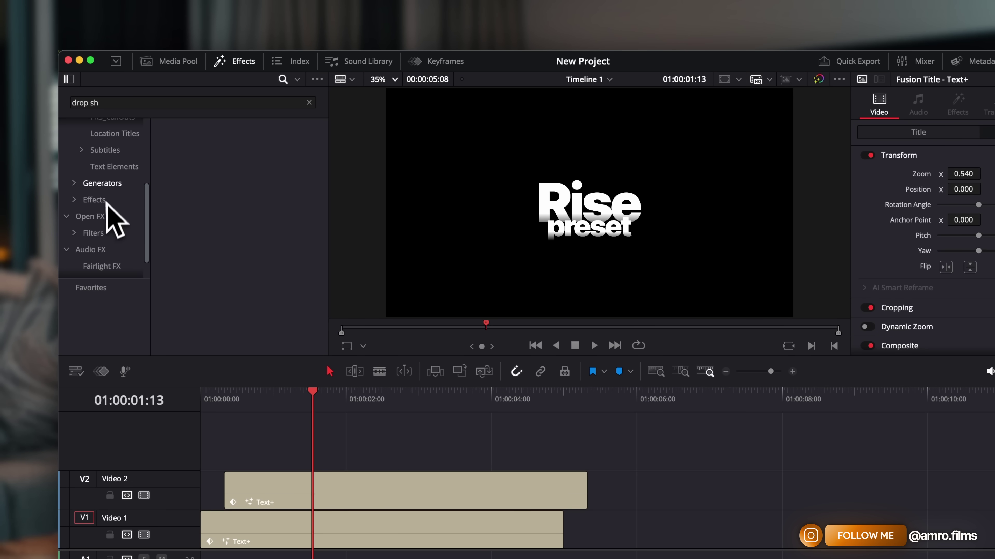
left_click(105, 217)
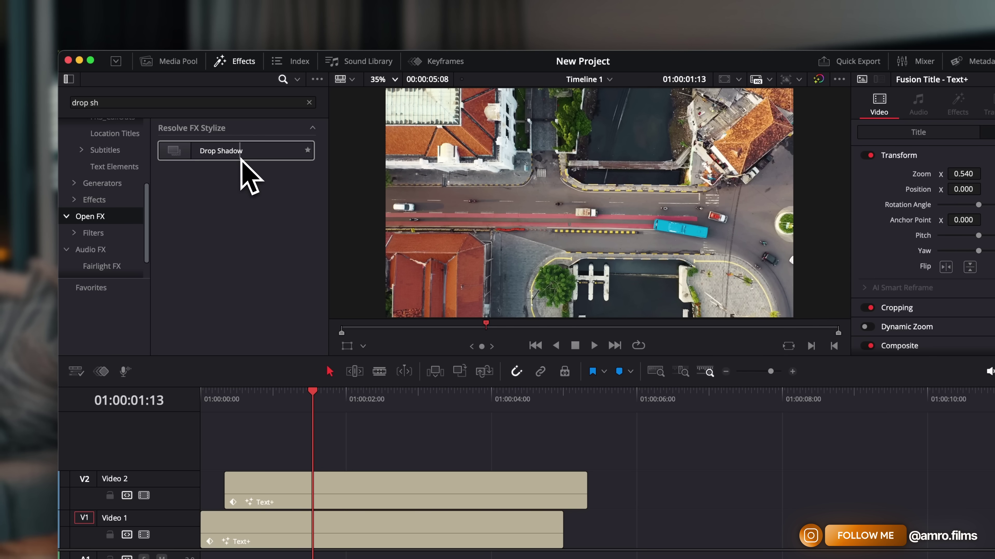
left_click_drag(240, 162, 345, 523)
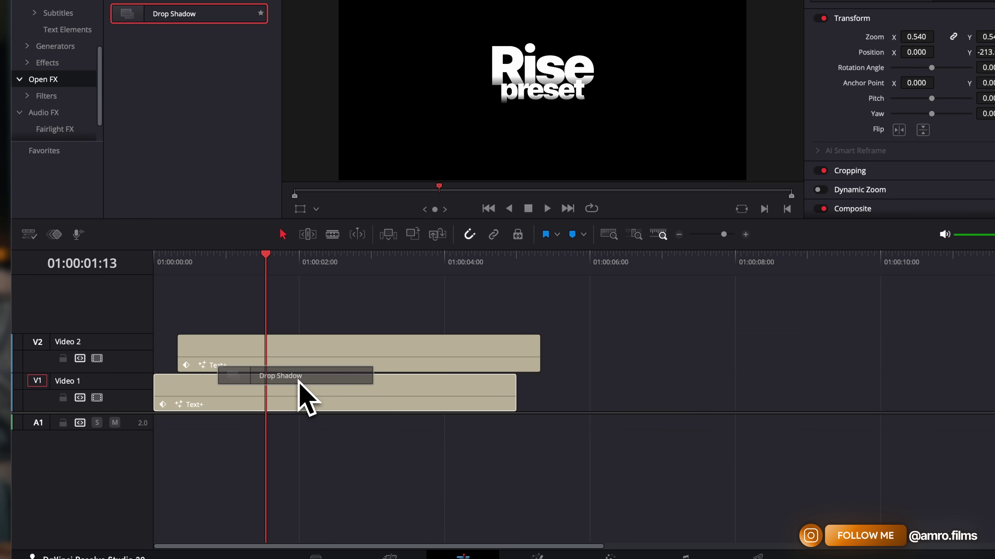
left_click_drag(298, 380, 312, 355)
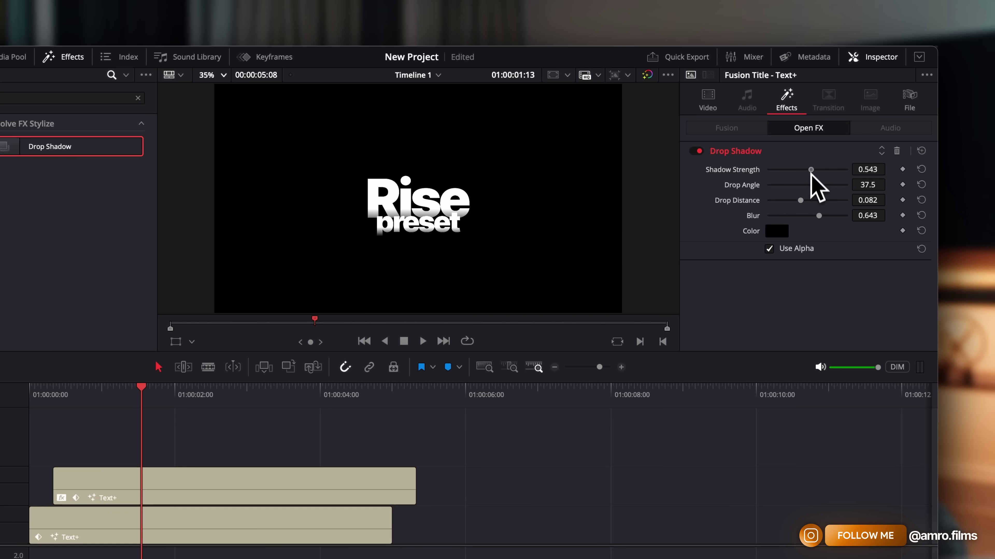
- Set the drop shadow's strength to 0.434, angle -85.1, distance 0.014 and blur 0.419, and compare the titles with it off and on
left_click_drag(817, 185, 773, 207)
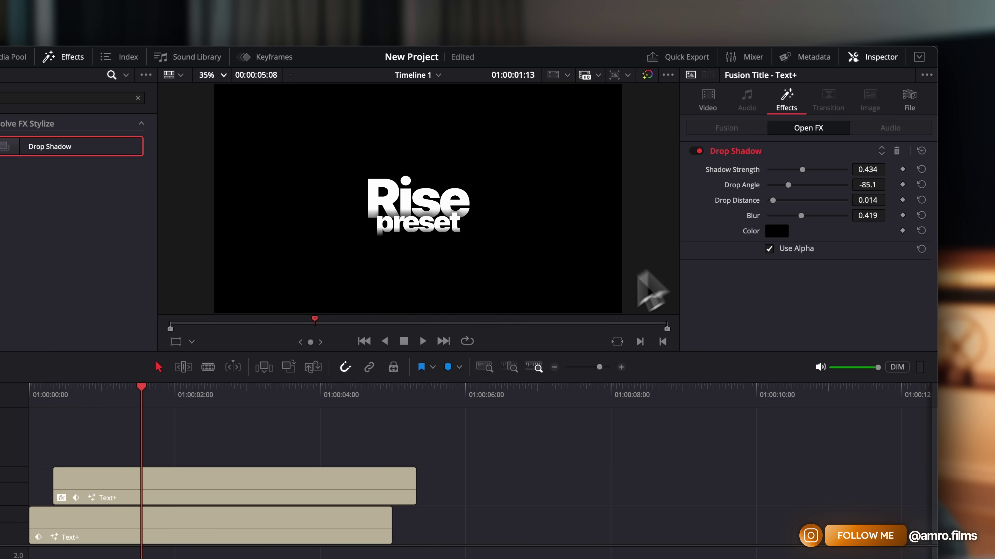
scroll(449, 246, "up", 4)
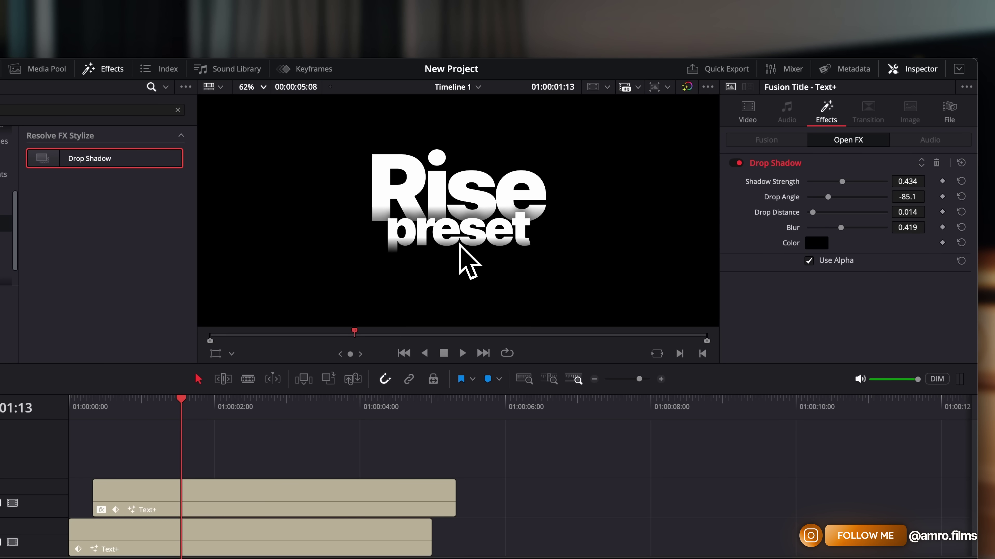
left_click(719, 163)
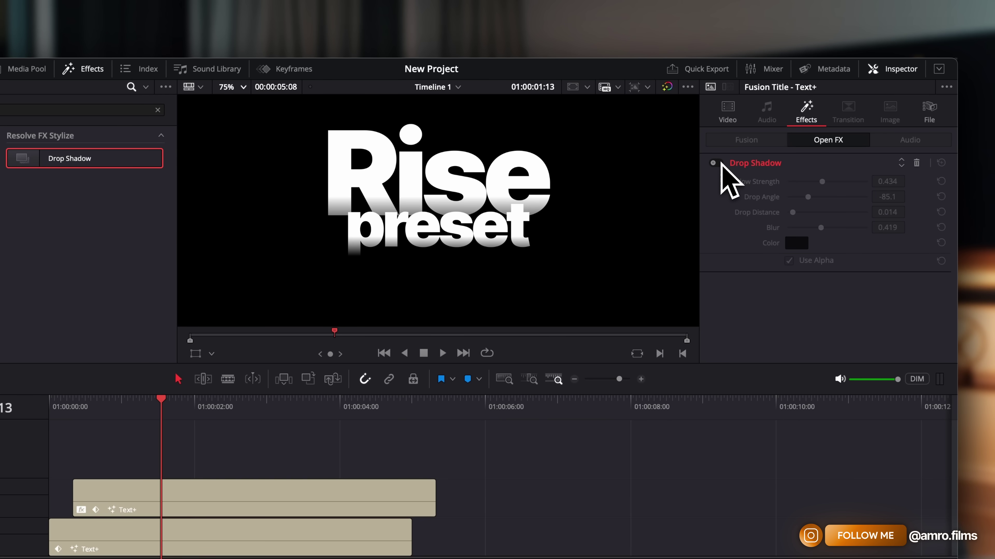
left_click(719, 164)
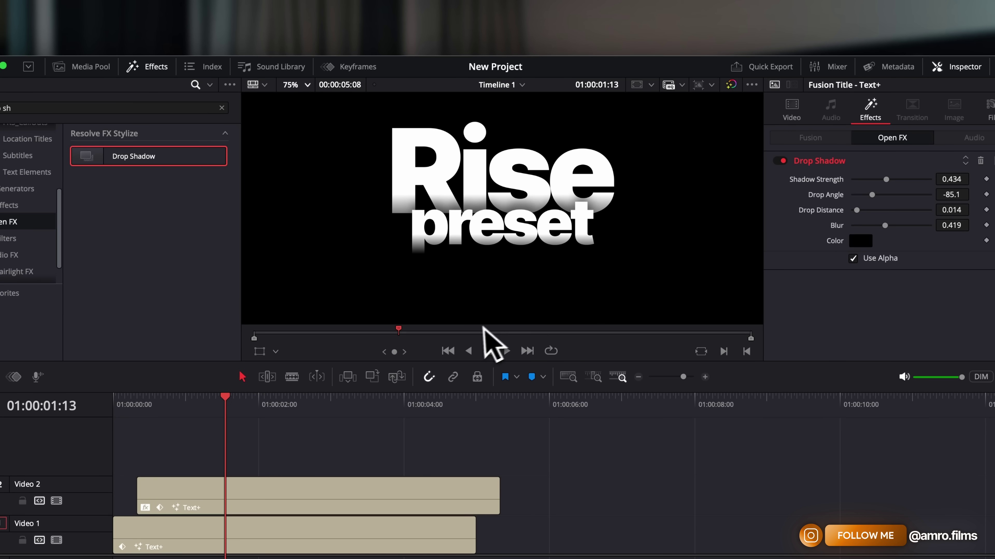
- Fit the viewer to the whole frame and play the finished "Rise preset" title to review the animation
left_click(299, 85)
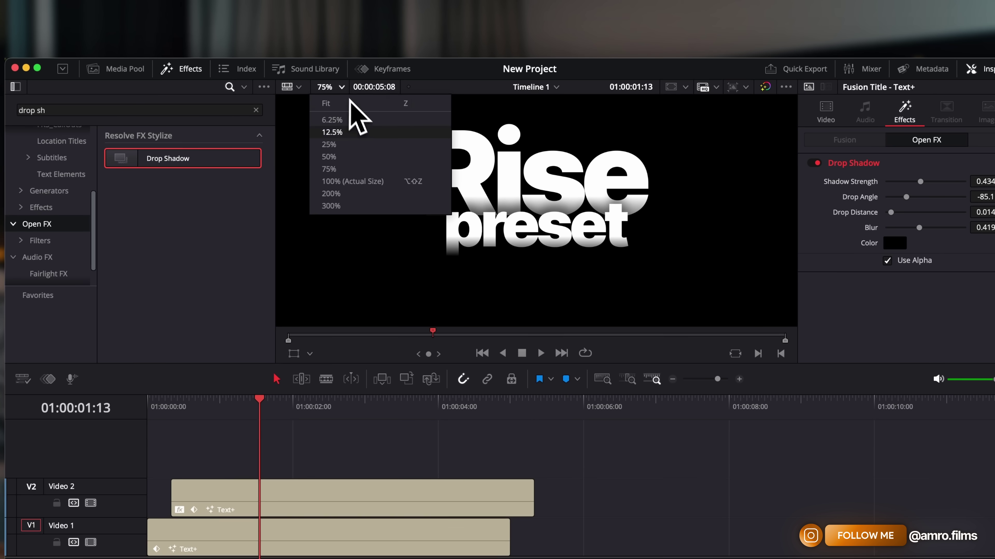
left_click(314, 103)
left_click_drag(323, 281, 37, 306)
key("space")
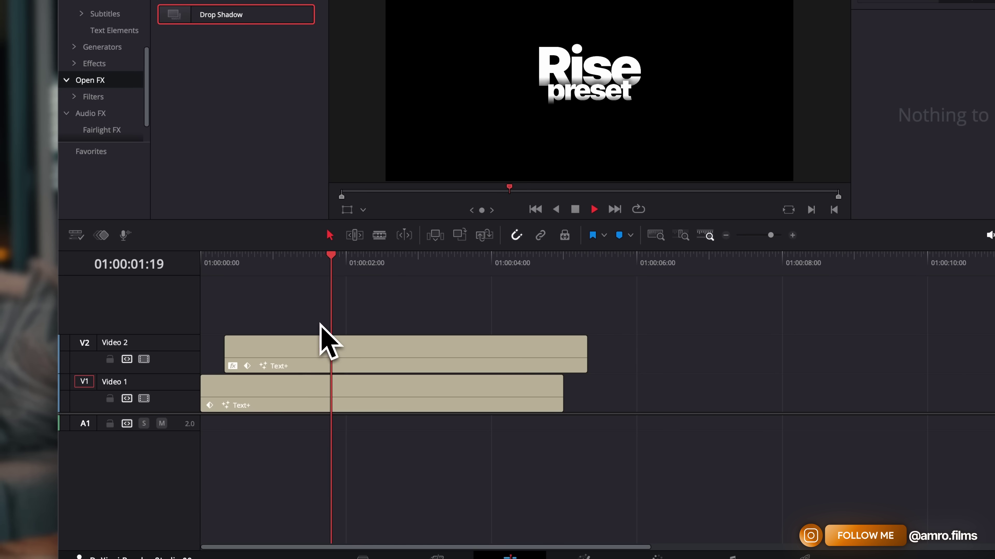
key("space")
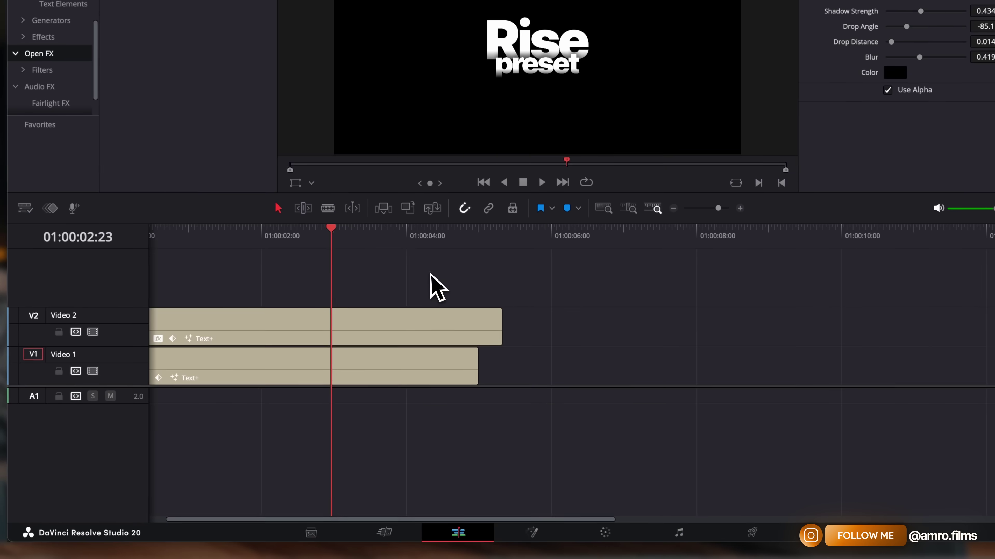
- Duplicate the "Rise" clip further along Video 1 to start at 01:00:06:06 and play the copy
left_click_drag(258, 366, 713, 355)
scroll(555, 300, "right", 4)
left_click(521, 313)
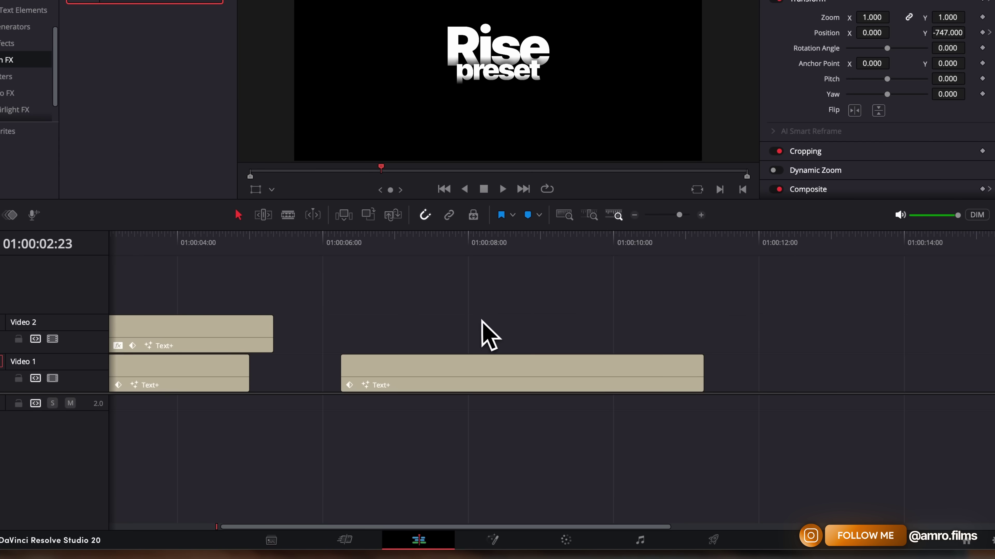
left_click(345, 259)
key("space")
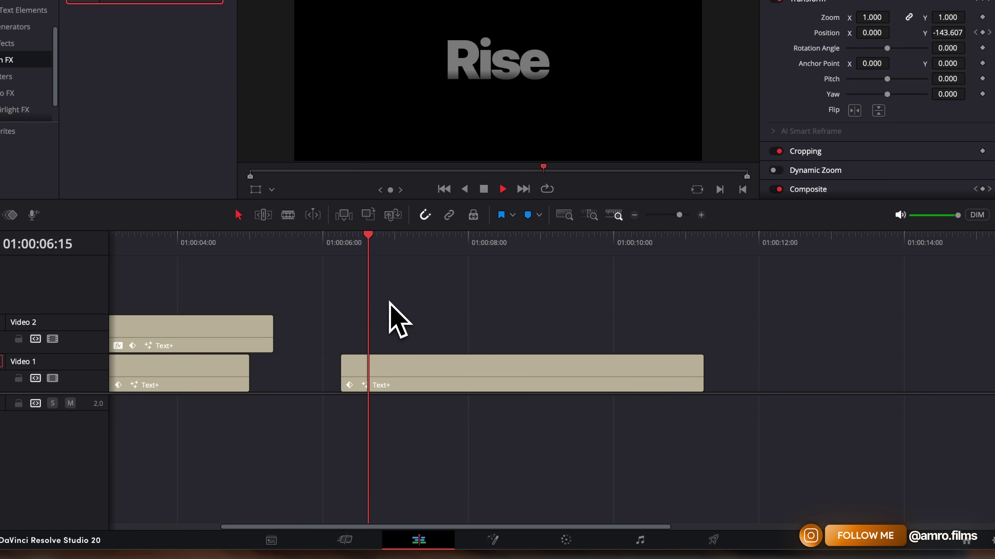
key("space")
- Reset the copied title's Transform and Composite settings to clear its keyframes, and play the clip from its start
left_click(452, 374)
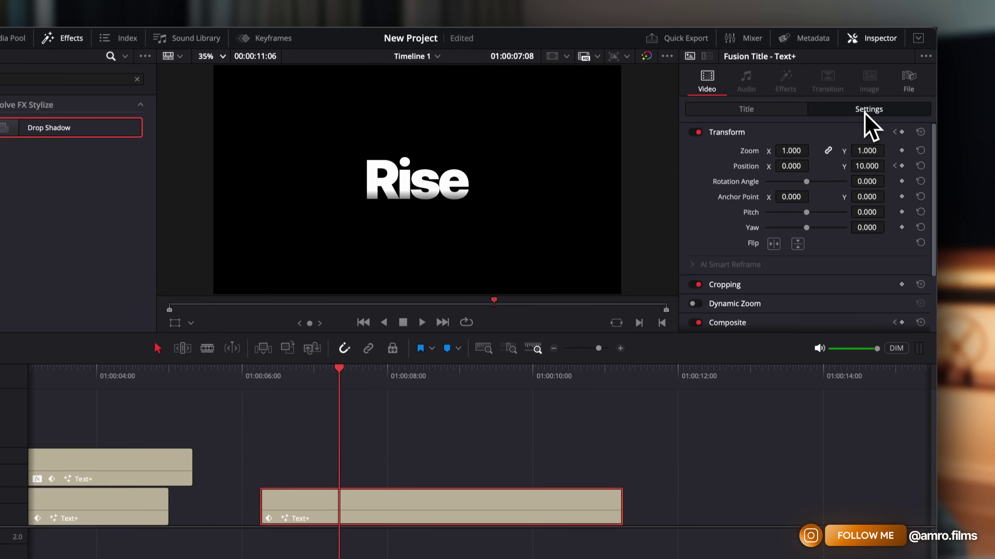
left_click(920, 136)
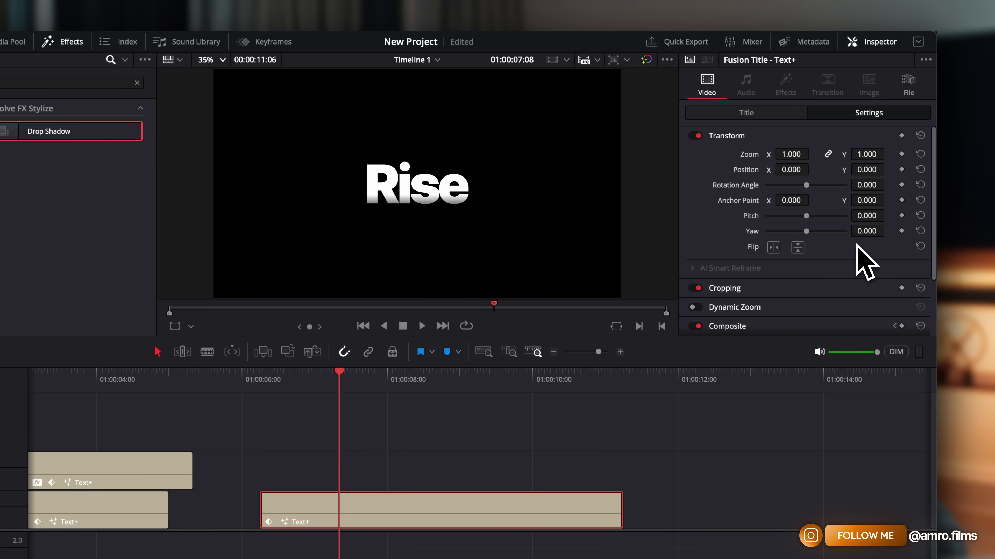
scroll(861, 258, "down", 3)
left_click(920, 253)
left_click(251, 383)
key("space")
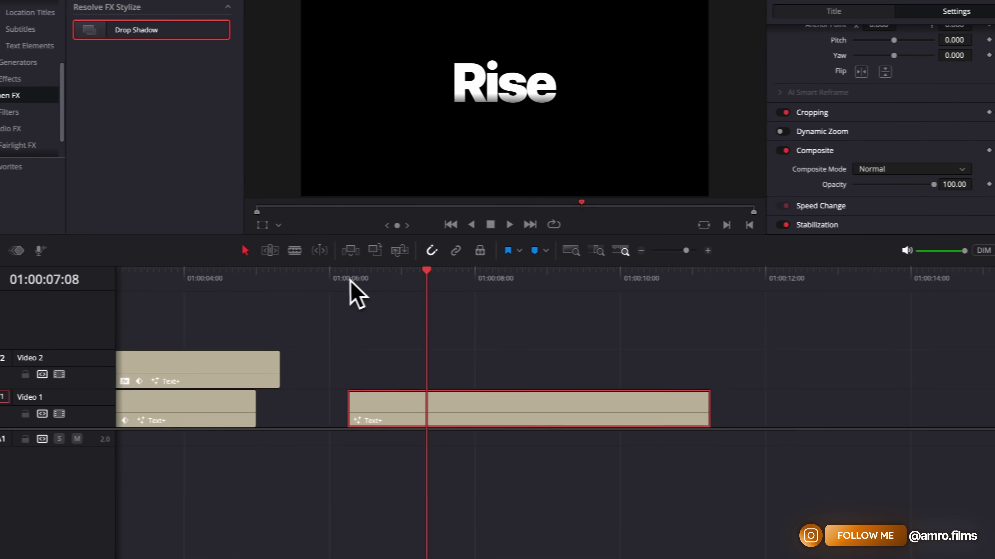
left_click(368, 279)
left_click(343, 279)
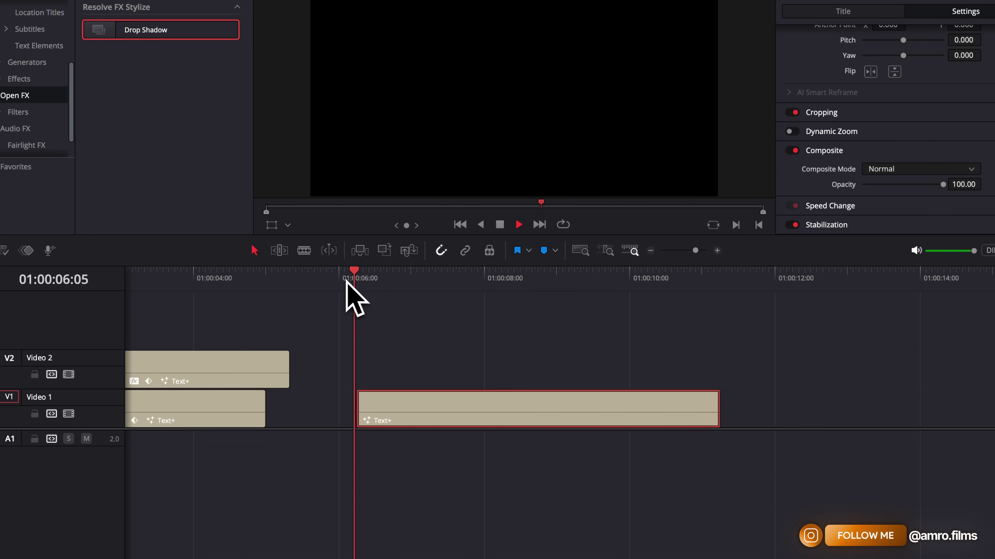
key("space")
- Change the copied title's text to "Pop"
left_click(809, 50)
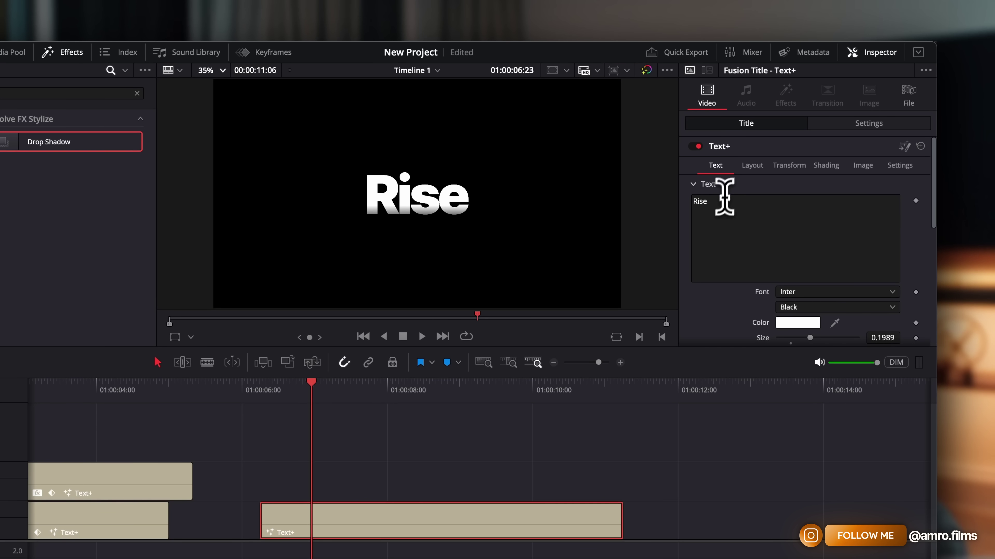
type("Pop")
left_click(720, 289)
left_click_drag(932, 161, 934, 182)
- Keyframe the "Pop" title's opacity at 0 on its first frame, 01:00:06:06, and at 66.41 on 01:00:06:09
left_click(867, 125)
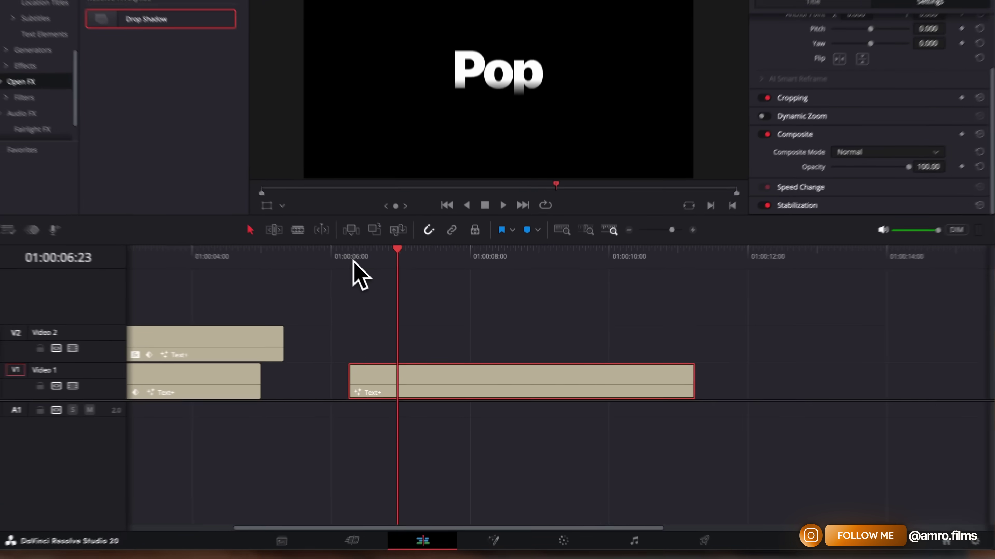
left_click(397, 298)
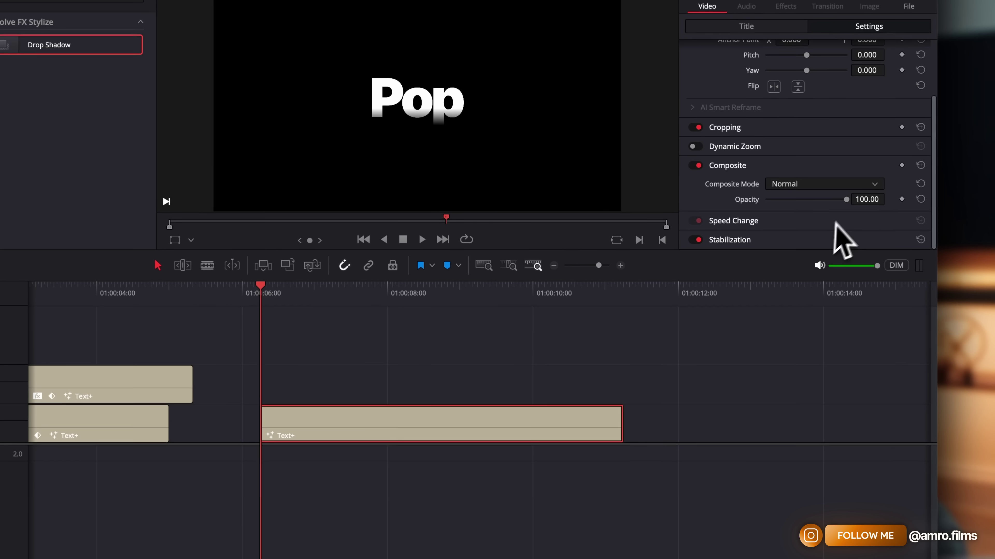
left_click_drag(865, 201, 703, 212)
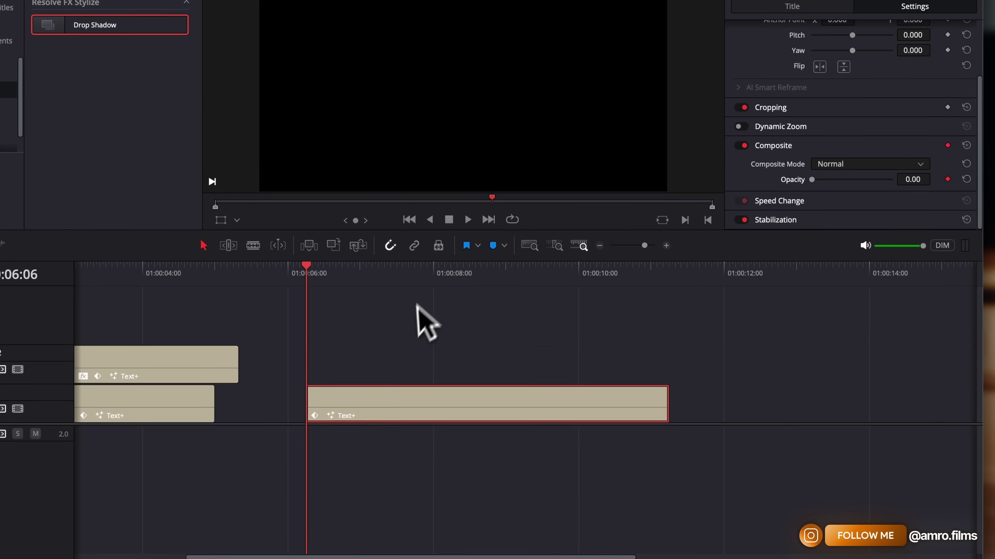
key("Right")
key("Right")
key("Right")
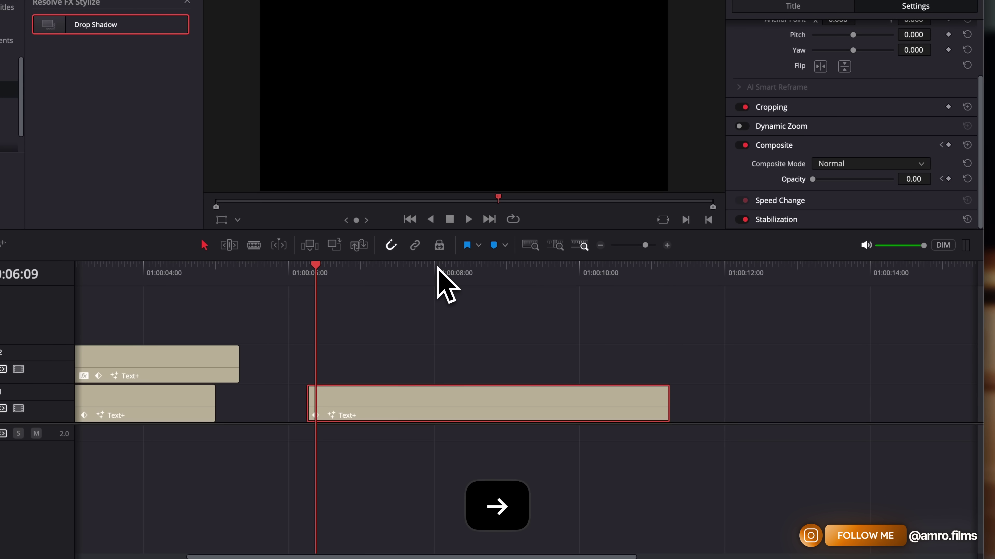
left_click_drag(776, 219, 821, 216)
- Add opacity keyframes of 0 two frames further on and 100 four frames after that
key("Right")
key("Right")
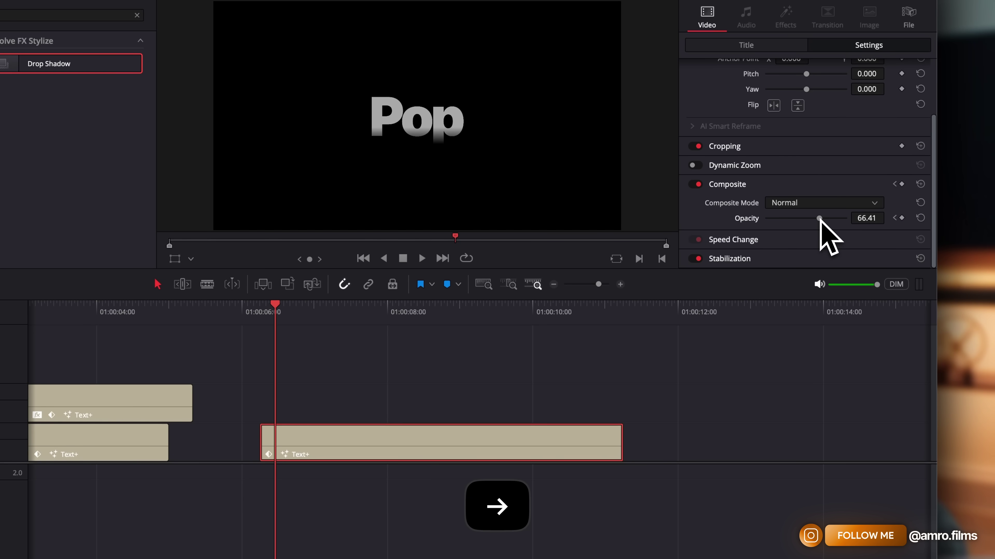
left_click_drag(820, 219, 752, 219)
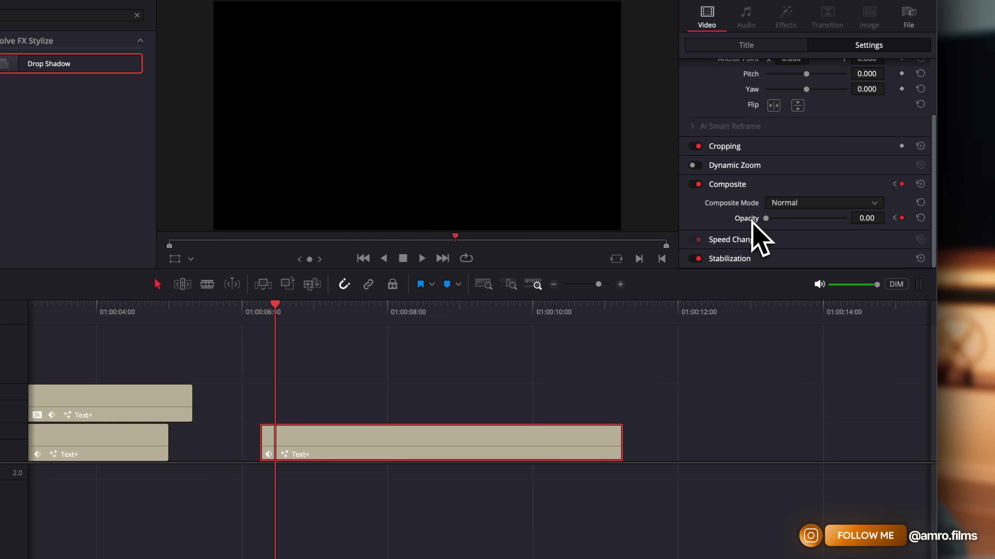
key("Right")
key("Right")
key("Right")
key("Right")
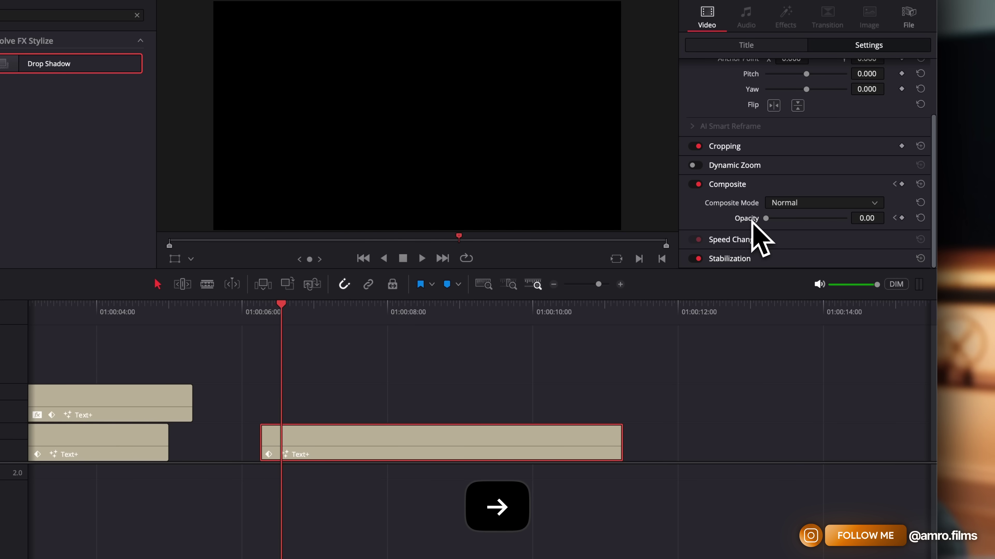
left_click_drag(822, 224, 865, 225)
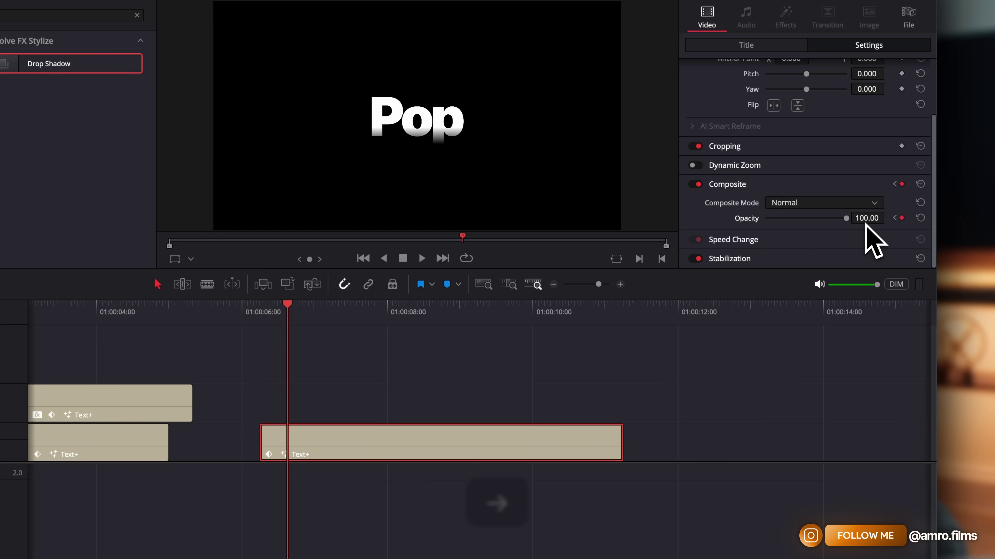
- Add two more flicker keyframes a few frames apart, with opacity 19.08 and 77.10
key("Right")
key("Right")
left_click_drag(845, 220, 781, 222)
key("Right")
key("Right")
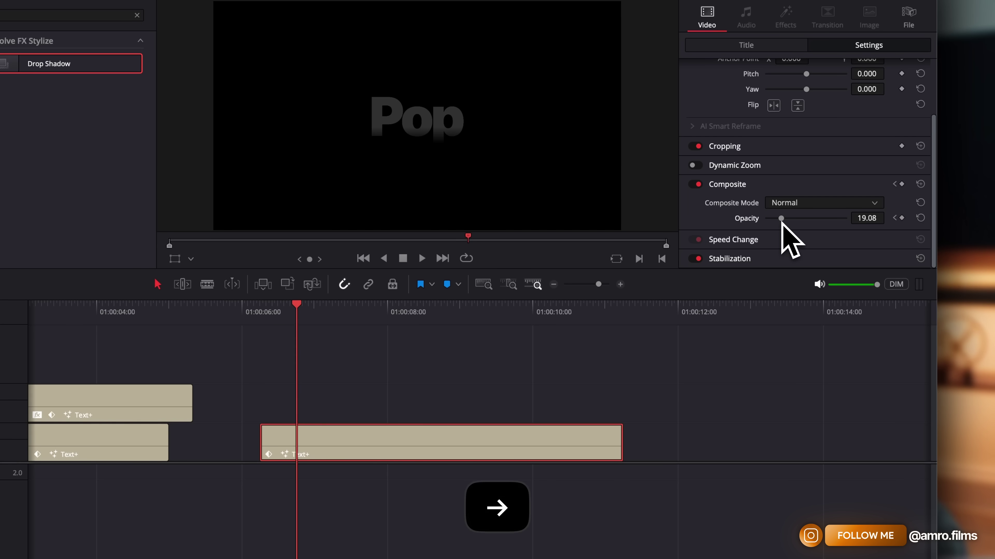
left_click_drag(781, 221, 828, 226)
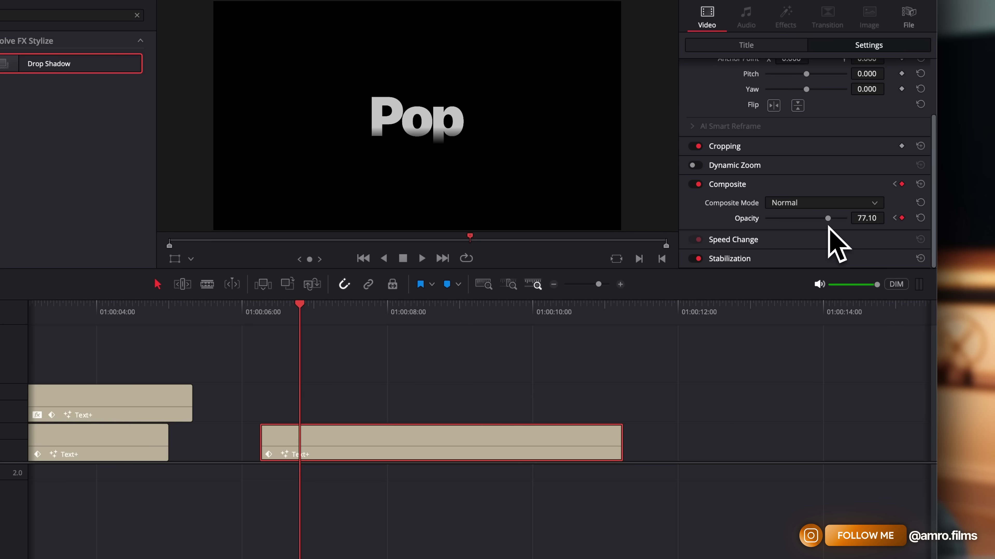
- Extend the flicker with an opacity keyframe of 0 and a final one of 100 at 01:00:07:00
key("Right")
key("Right")
key("Right")
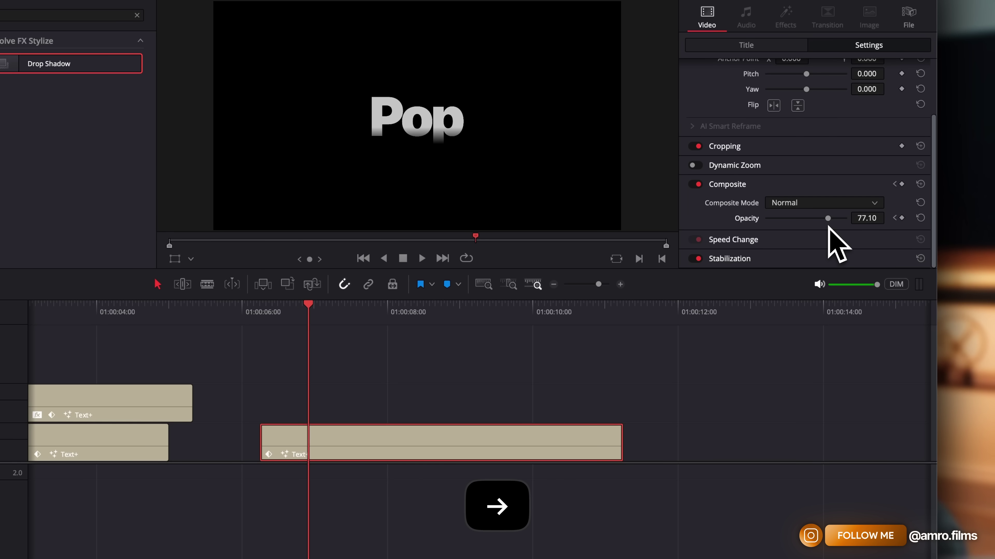
left_click_drag(829, 219, 682, 238)
key("Right")
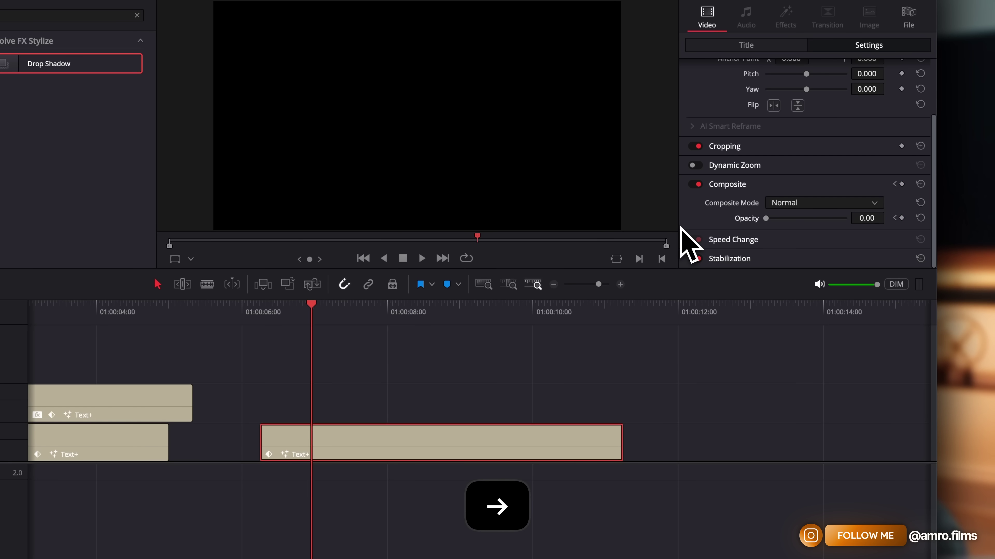
left_click_drag(771, 223, 869, 275)
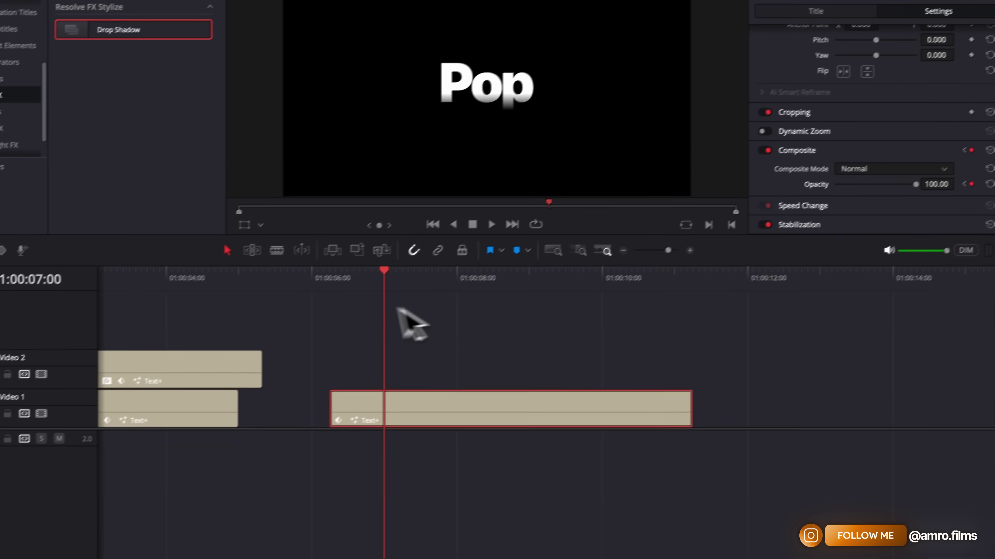
- Play the "Pop" title repeatedly from just before its start to review the opacity flicker
left_click(343, 279)
left_click(331, 280)
key("space")
left_click(337, 280)
key("space")
left_click(337, 280)
key("space")
key("space")
- Remove the opacity keyframe at 01:00:07:00 and set the preceding 0 keyframe to 100 so the flicker ends sooner
left_click(978, 180)
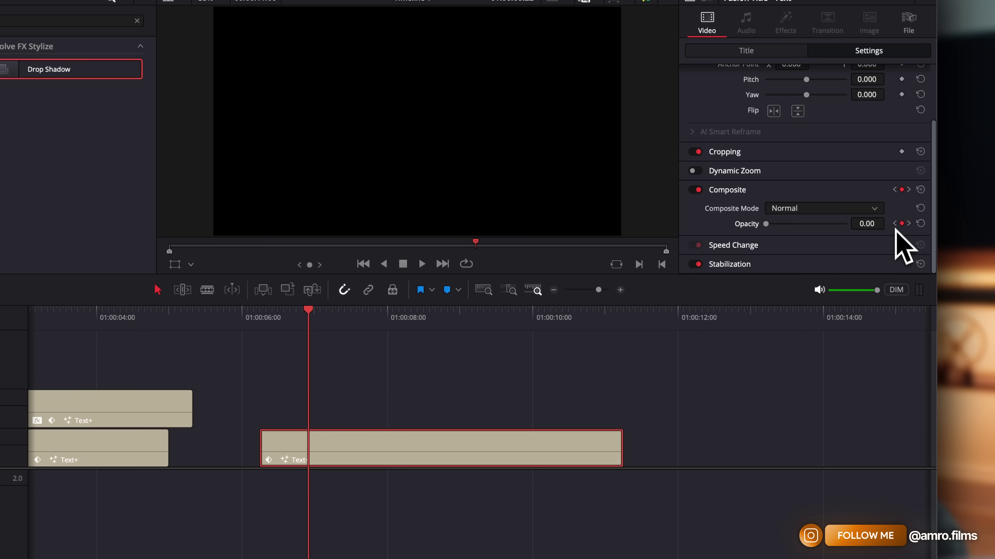
left_click(909, 224)
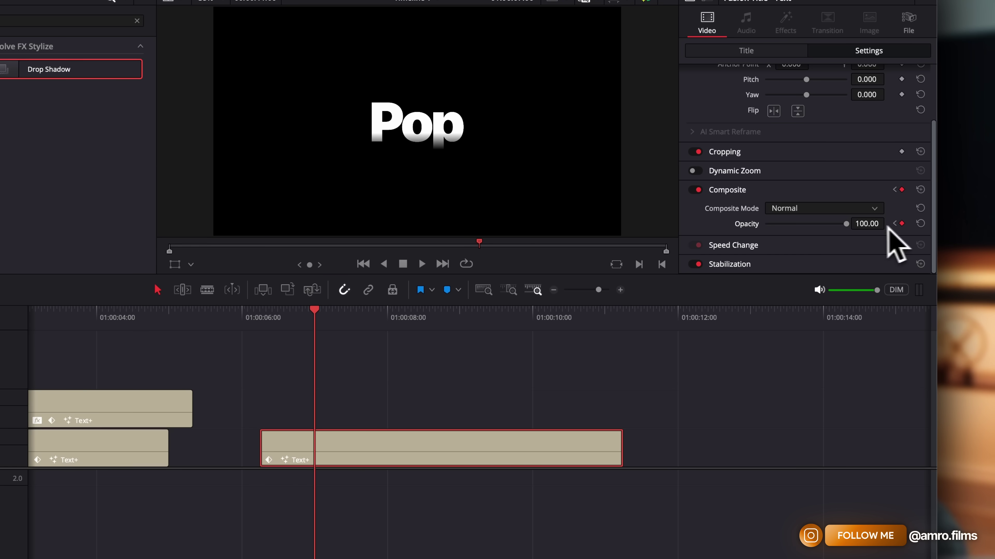
left_click(901, 224)
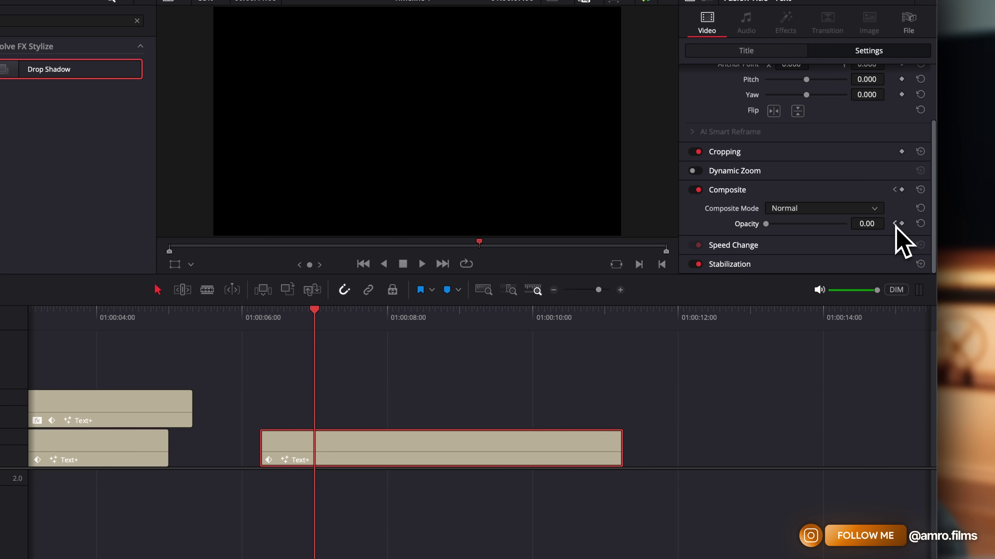
left_click(895, 224)
left_click(901, 225)
left_click_drag(830, 224, 842, 227)
- Replay the "Pop" title from just before its start to check the shortened flicker
left_click_drag(265, 327, 244, 329)
key("space")
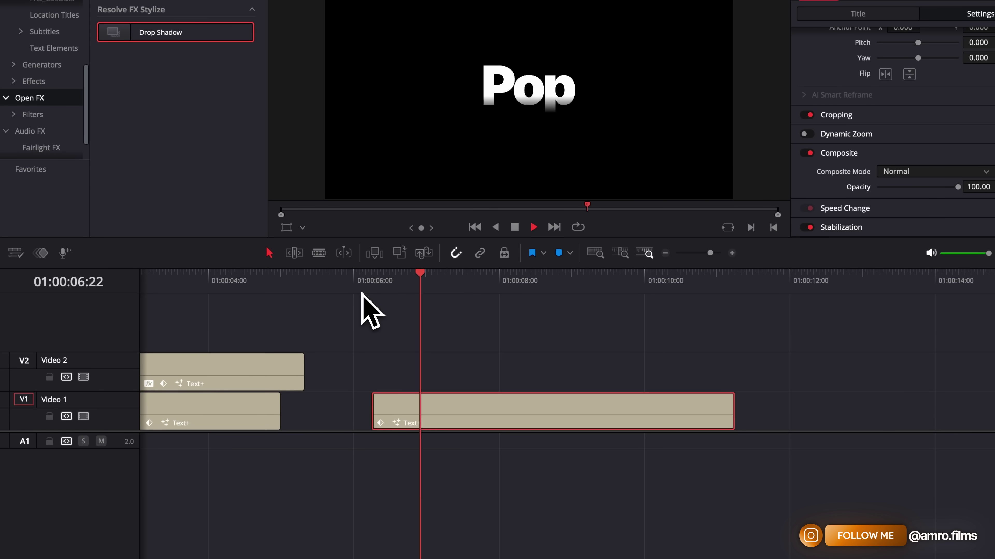
key("space")
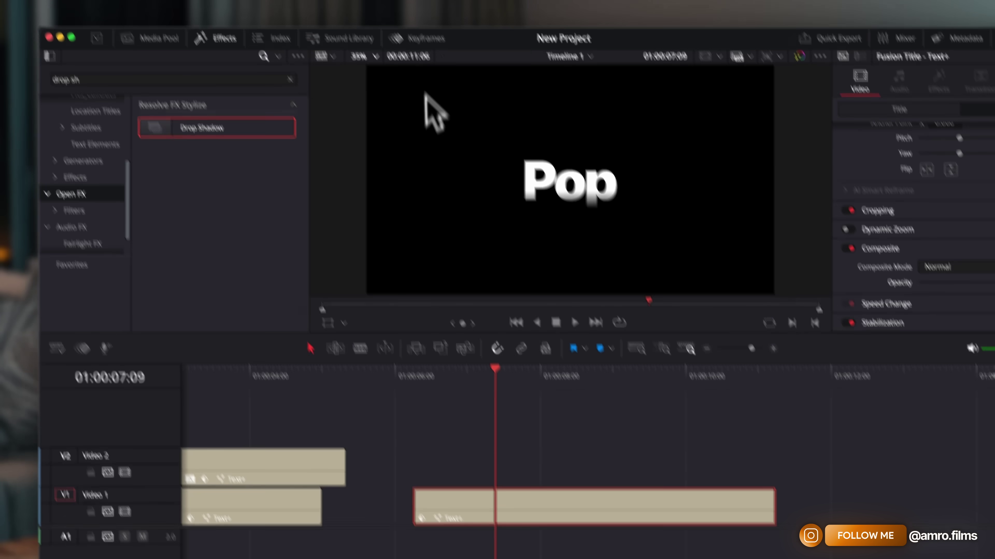
- Open the keyframe curves of the "Pop" title's opacity and play the clip to compare the curve with the flicker
left_click(418, 36)
left_click_drag(202, 170, 44, 200)
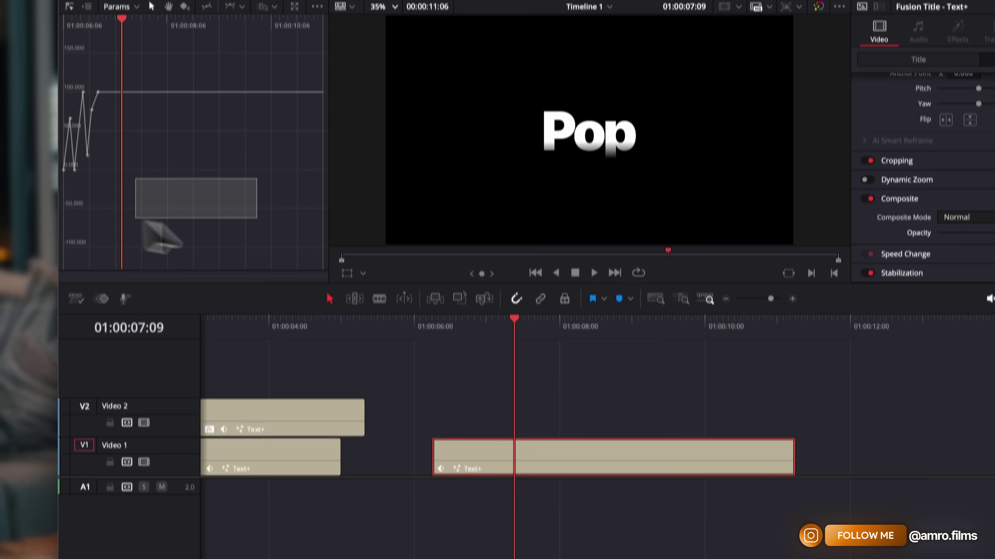
left_click(427, 329)
key("space")
key("space")
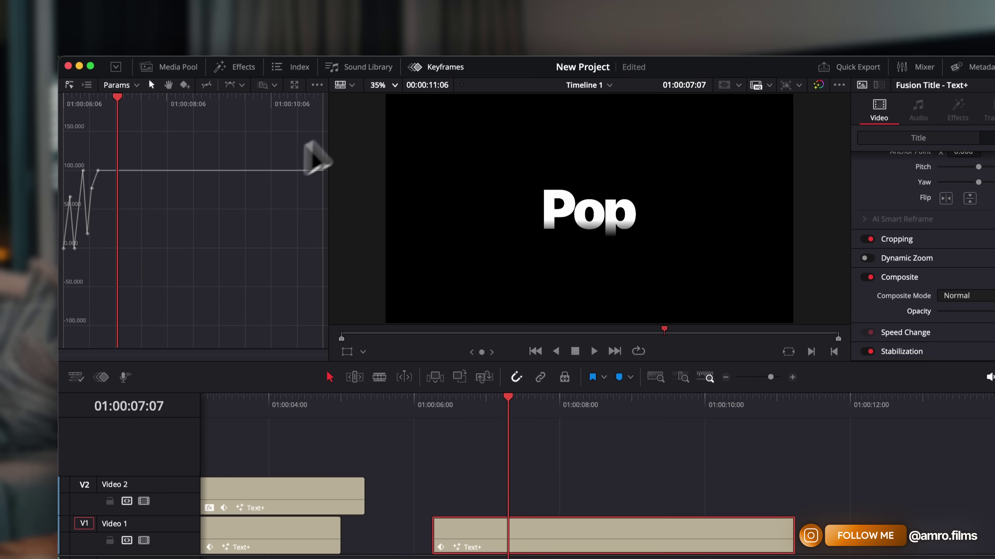
- Try smoothing all of the "Pop" title's opacity keyframes with easing, play the result and undo the easing
left_click_drag(224, 286, 64, 143)
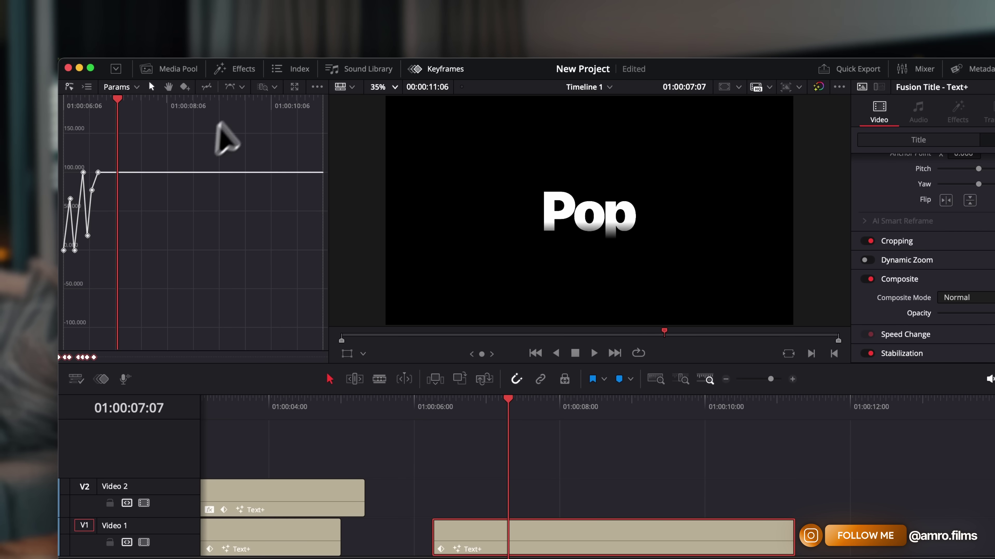
left_click(247, 91)
left_click(311, 135)
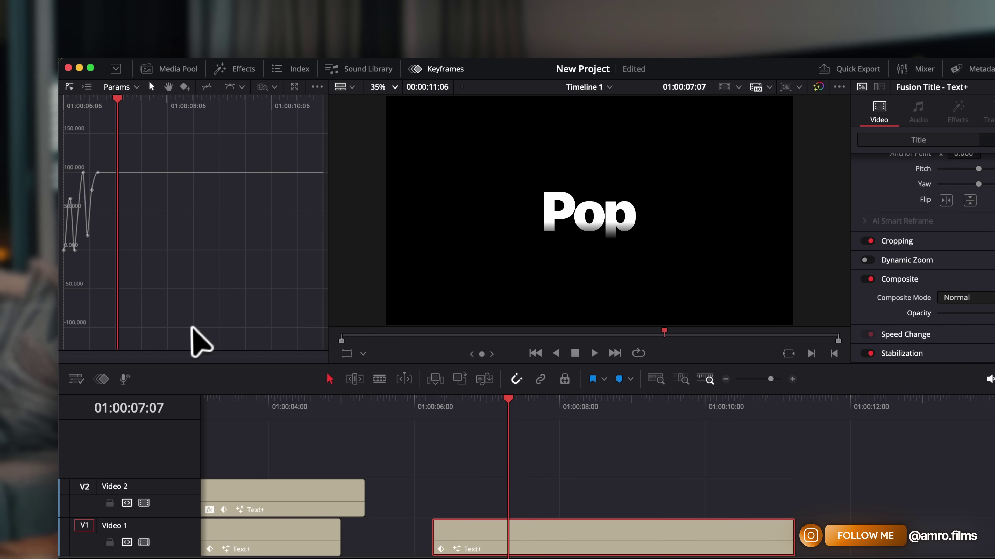
left_click(429, 407)
key("space")
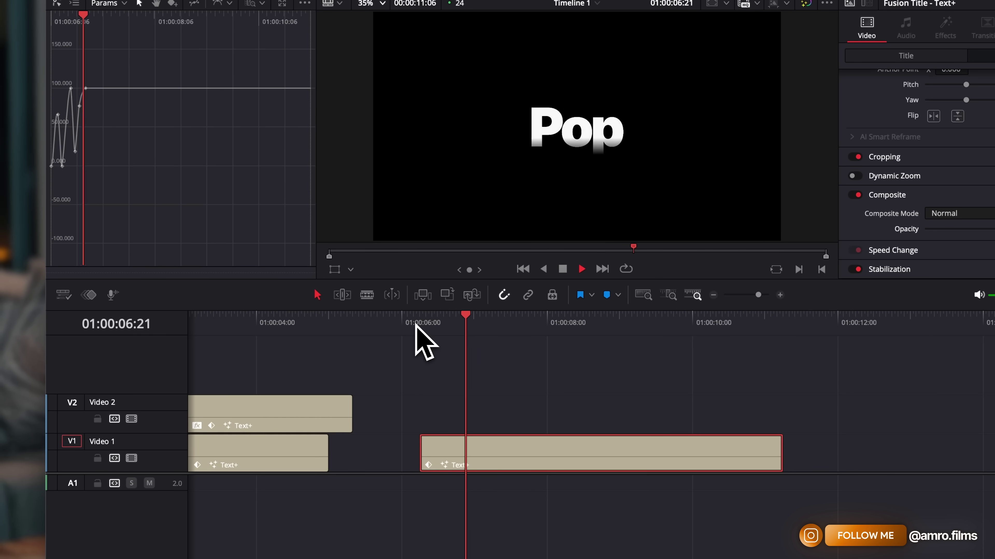
key("space")
key("super+z")
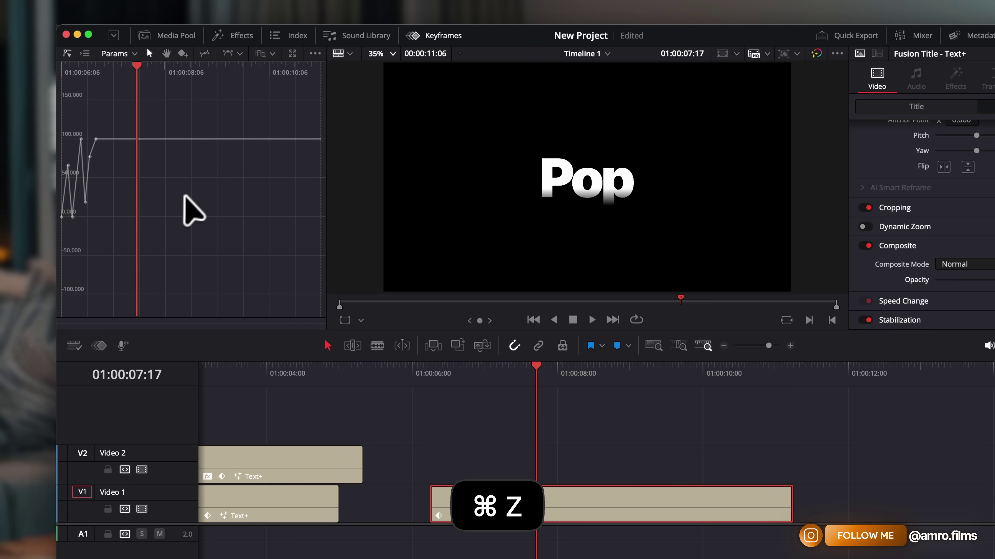
- Play the "Pop" title again with its linear opacity keyframes to judge the sharper flicker
left_click(439, 384)
left_click_drag(376, 242, 371, 241)
key("space")
key("space")
scroll(376, 288, "left", 5)
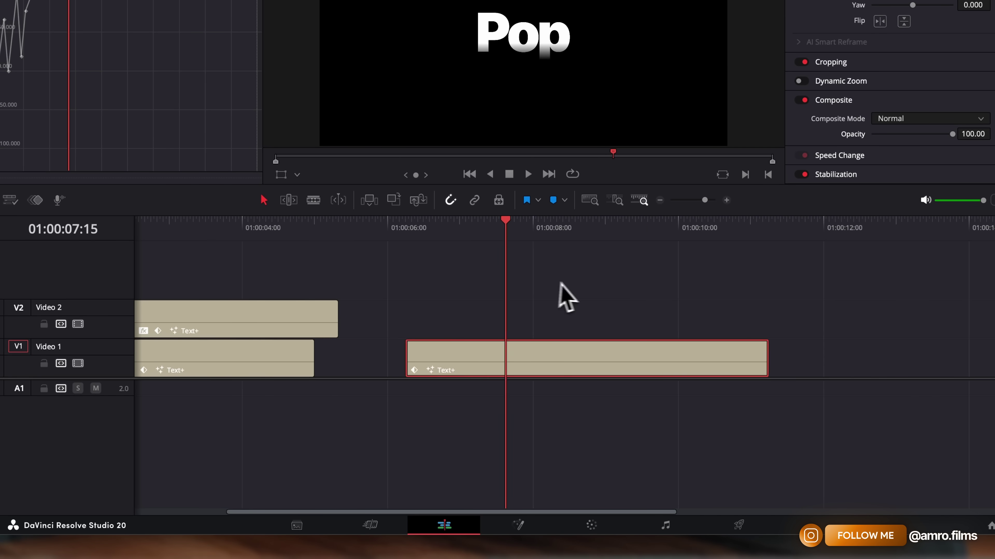
- Try a copy of the "preset" title on Video 2 above the "Pop" title and play the two together
left_click_drag(310, 310, 736, 302)
left_click(545, 239)
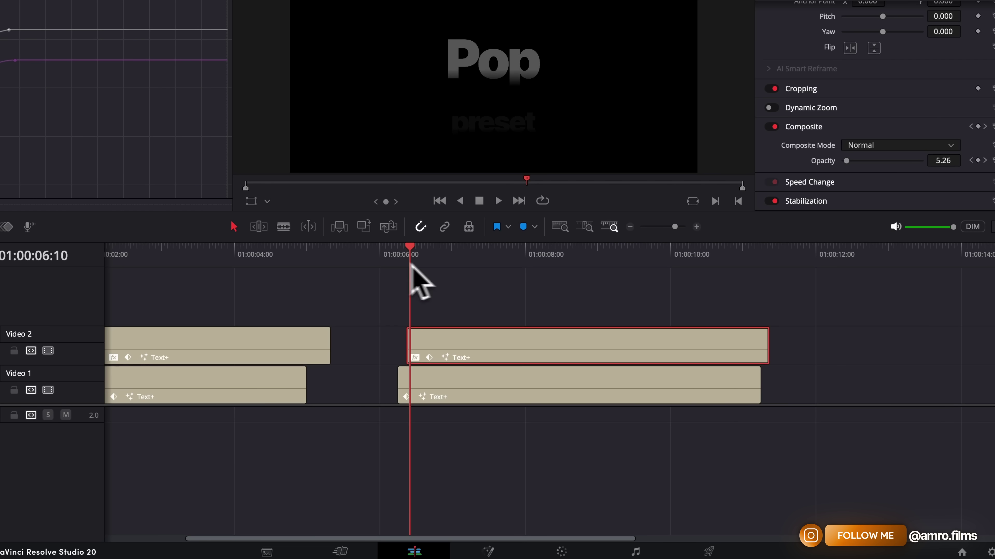
left_click_drag(410, 264, 386, 261)
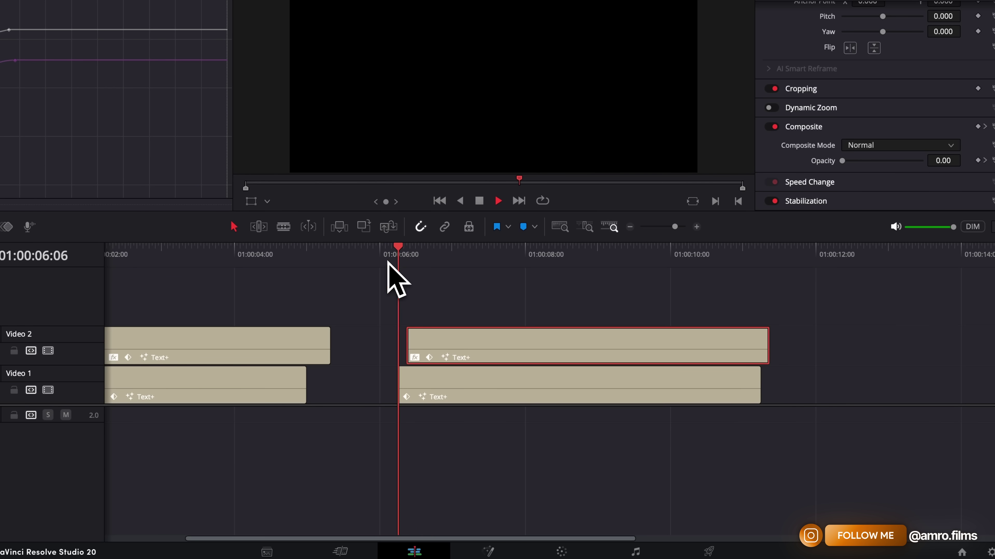
left_click(520, 313)
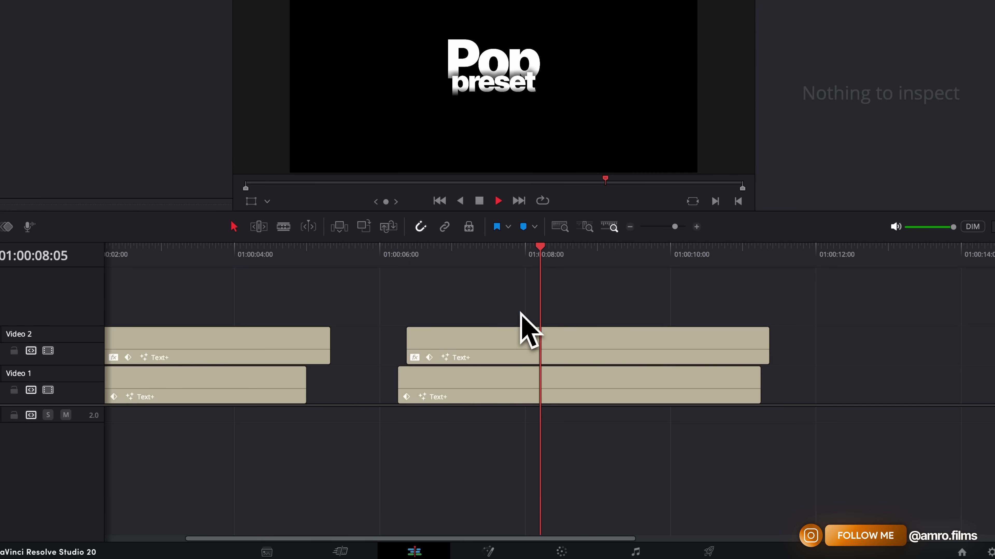
left_click(399, 260)
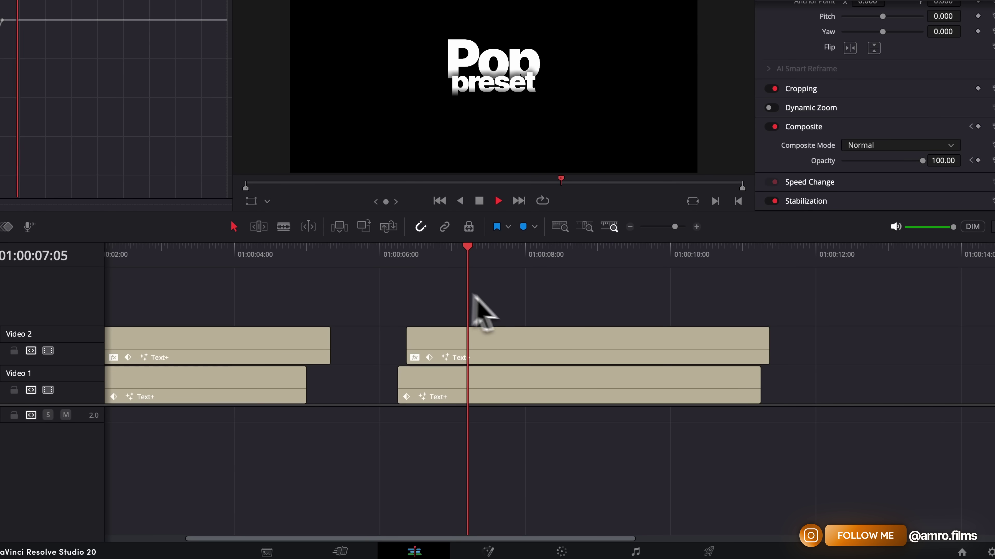
left_click(493, 355)
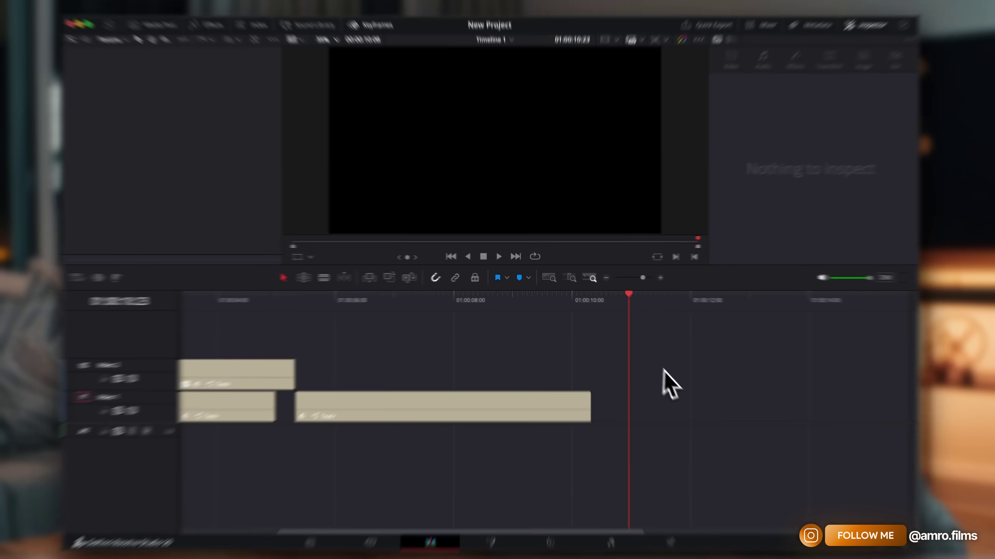
- Search the effects for "fusion com" and place a Fusion Composition on Video 1 after the "Pop" title
left_click_drag(647, 351, 526, 350)
left_click(163, 4)
triple_click(156, 46)
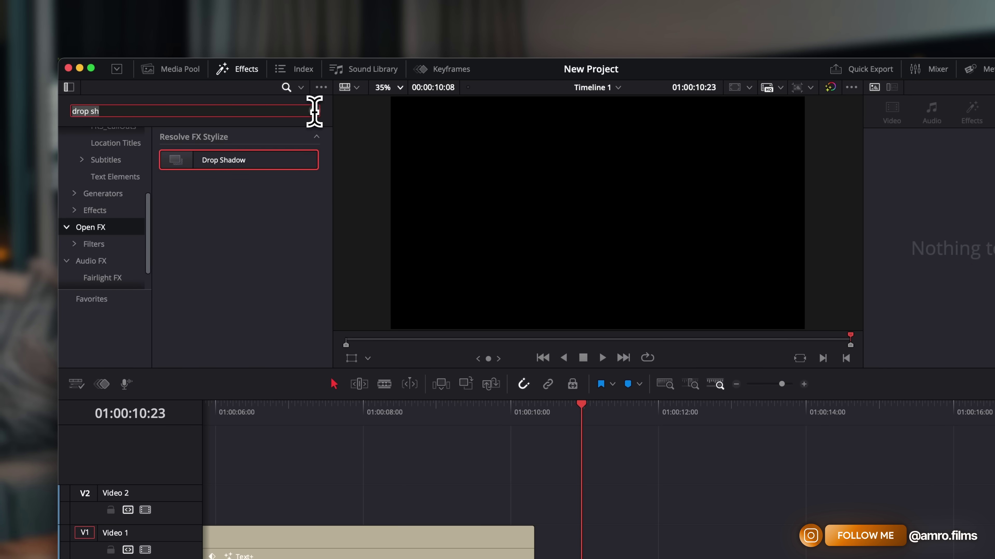
left_click(313, 111)
type("fusion com")
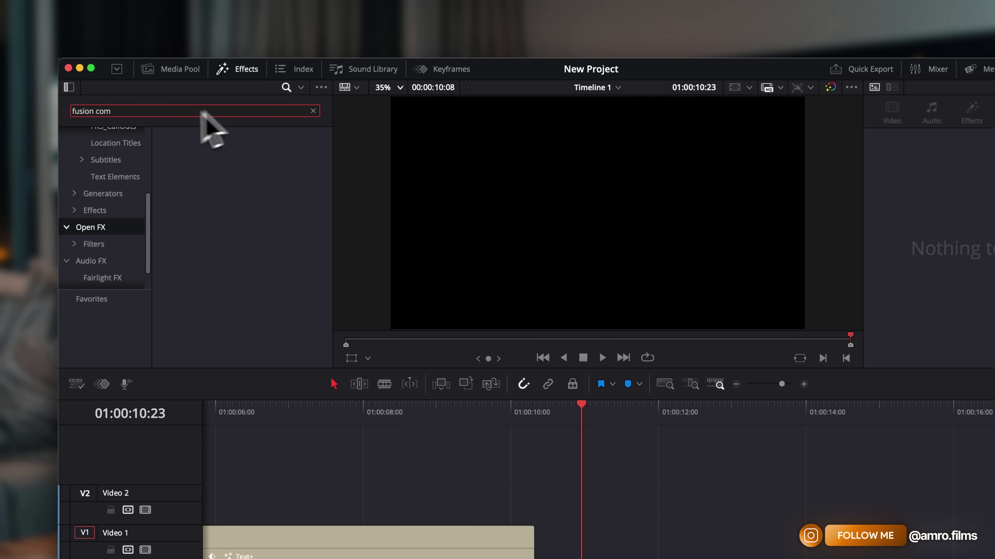
scroll(118, 168, "up", 5)
left_click(111, 141)
left_click_drag(273, 173, 733, 497)
- Extend the Fusion Composition clip to about 8 seconds and move it closer to the end of the "Pop" title
left_click_drag(636, 366, 634, 368)
scroll(607, 372, "right", 5)
left_click_drag(660, 416, 887, 360)
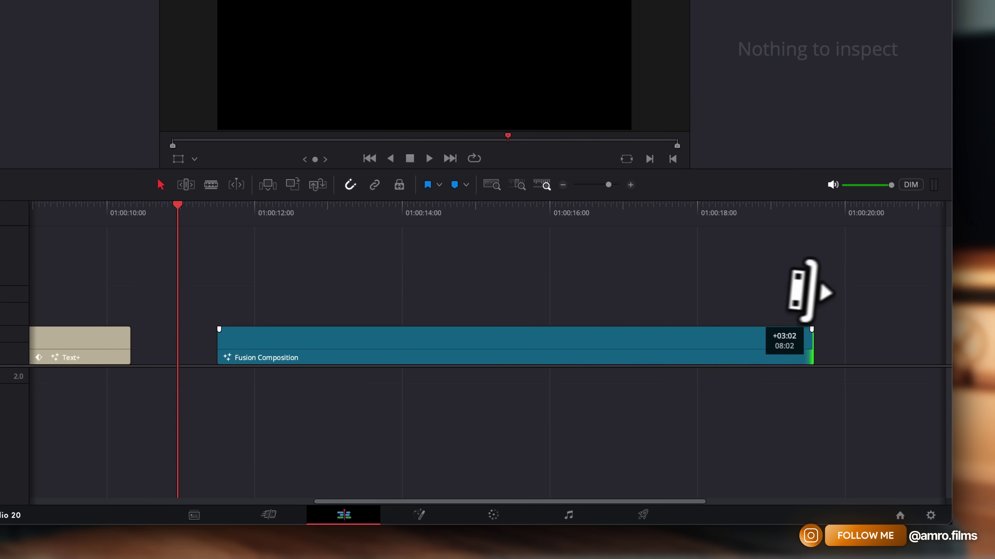
left_click_drag(321, 351, 269, 348)
left_click(246, 220)
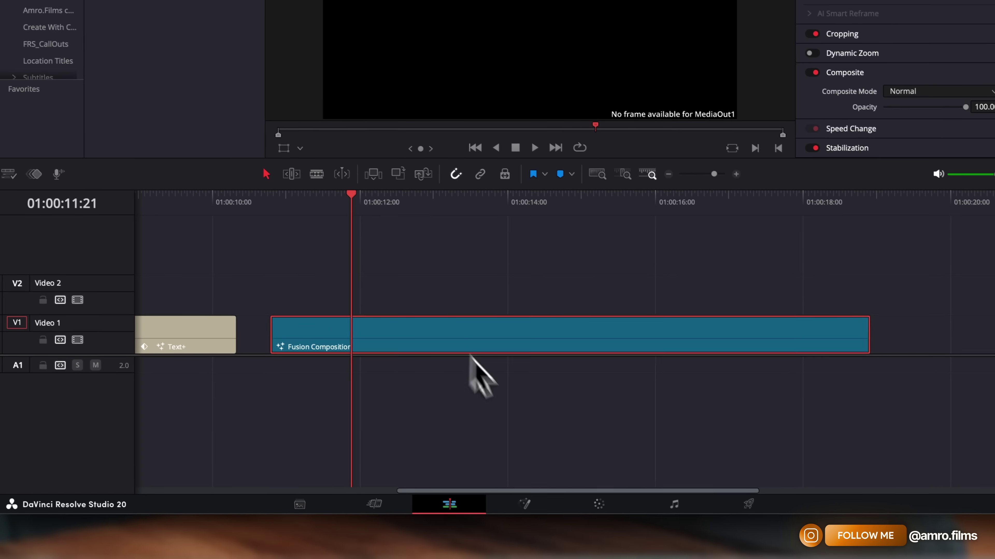
- Open the composition in Fusion, add a Text+ node reading "Shine" and connect it to MediaOut1
left_click(525, 504)
left_click_drag(348, 349, 426, 355)
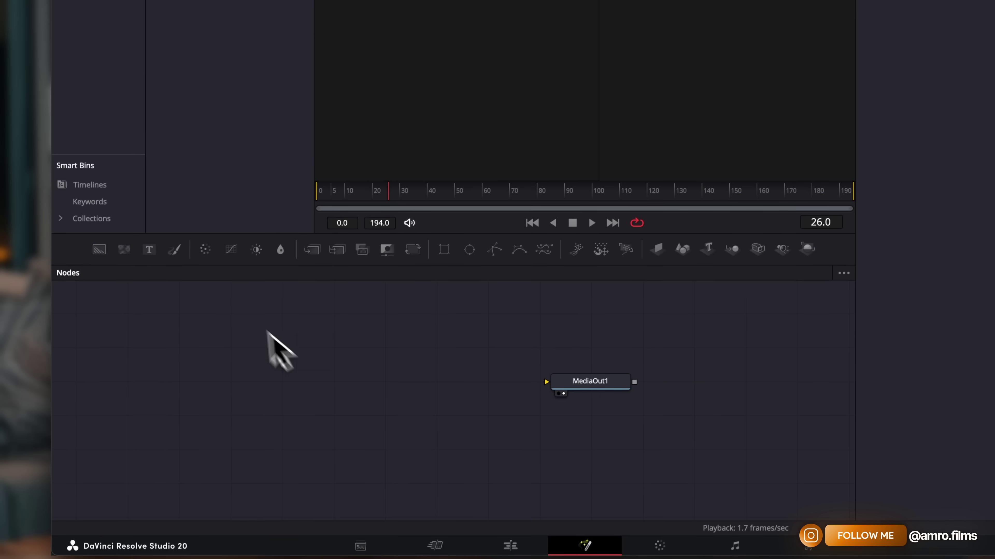
left_click_drag(149, 249, 138, 378)
left_click_drag(288, 371, 344, 356)
left_click_drag(256, 341, 601, 333)
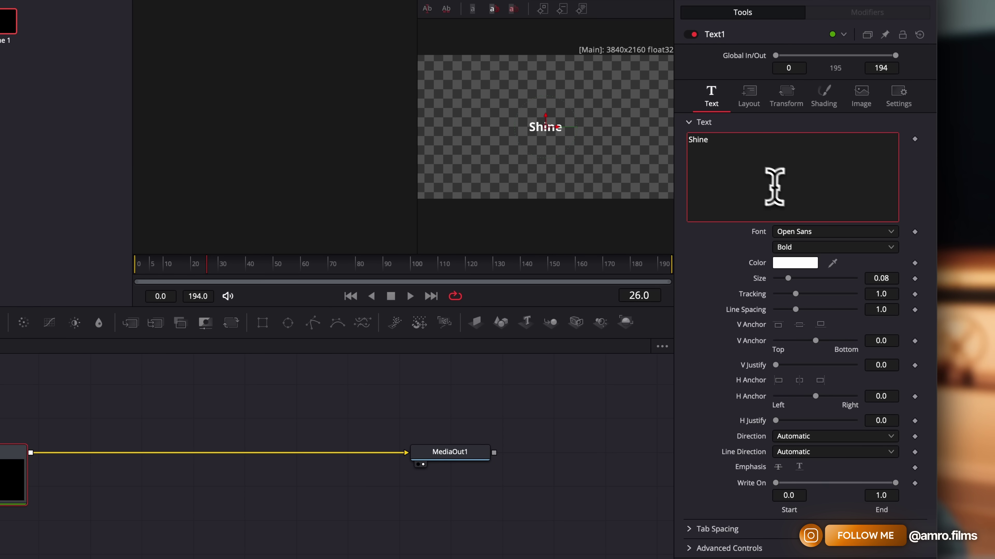
- Format the "Shine" text in Inter Black with size 0.4291 and tracking 0.957
left_click(790, 236)
scroll(782, 264, "up", 10)
left_click(812, 276)
left_click(808, 247)
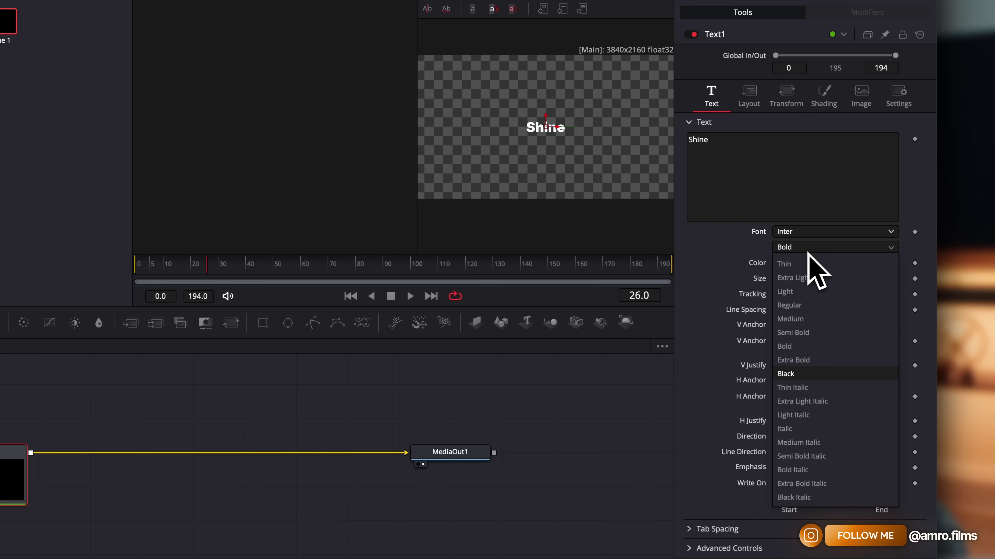
left_click(819, 374)
left_click_drag(787, 278, 870, 295)
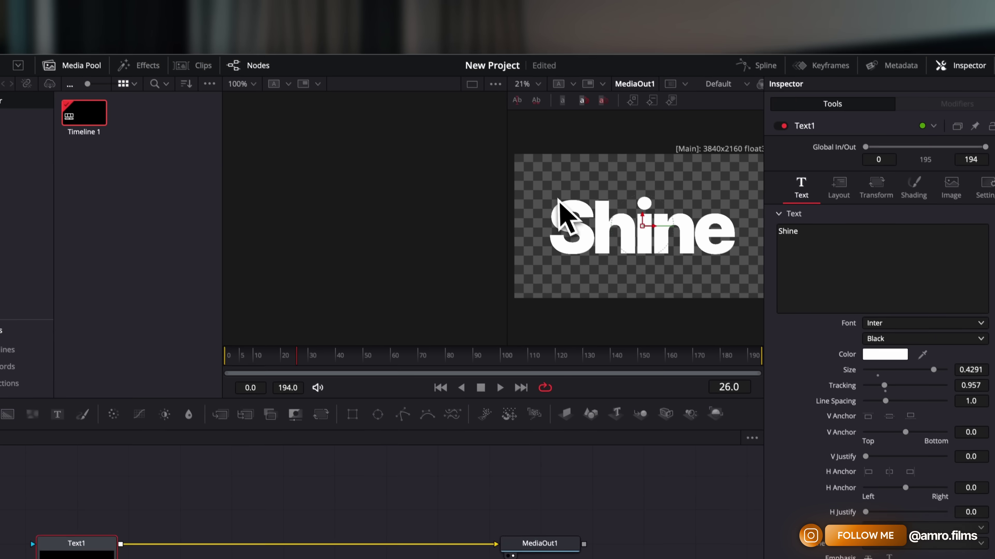
- Switch to a single viewer enlarged to 30% and bring the Inspector back for the text node
left_click(963, 69)
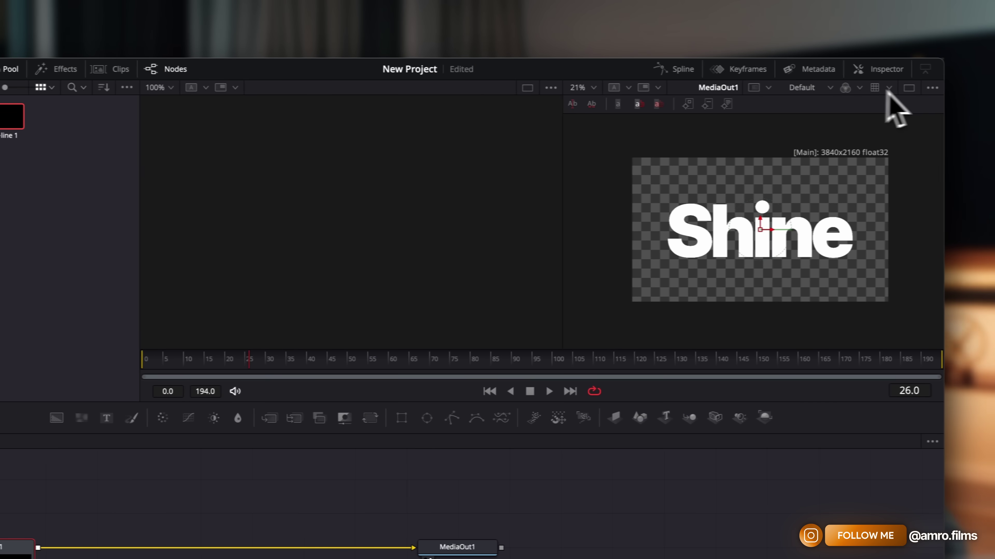
left_click(903, 90)
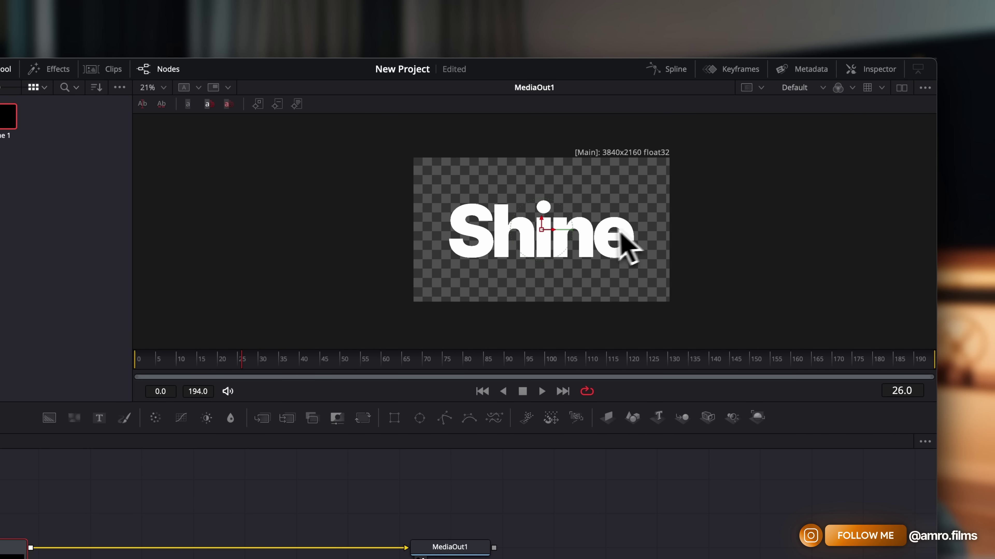
scroll(626, 249, "up", 2)
left_click(873, 68)
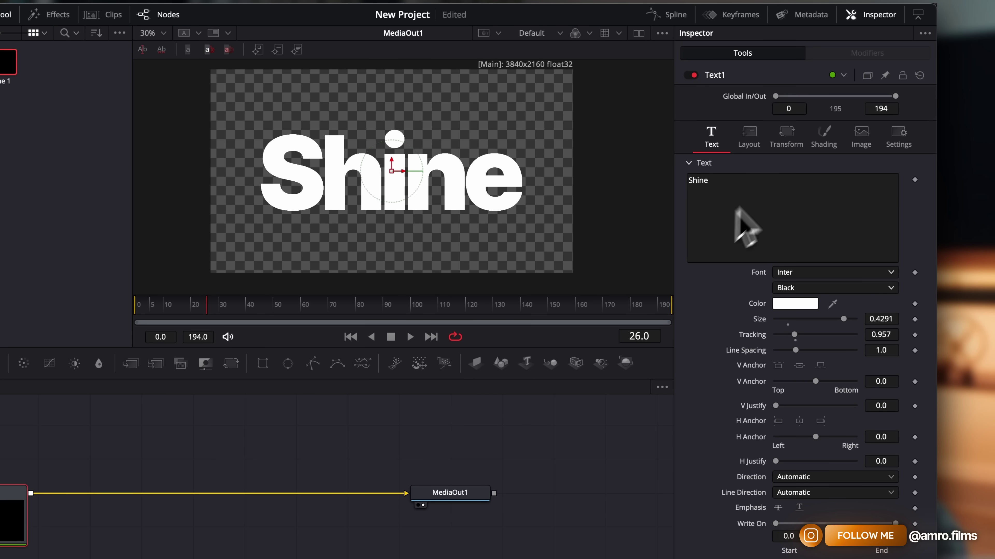
- Change the text's shading fill from solid to gradient and remove the gradient's black colour stop
left_click(825, 139)
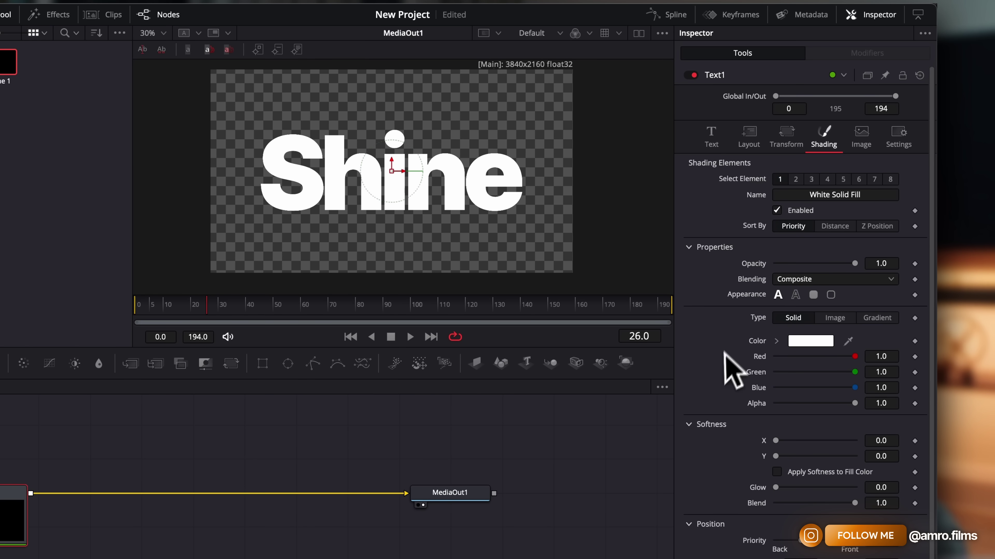
scroll(734, 267, "down", 2)
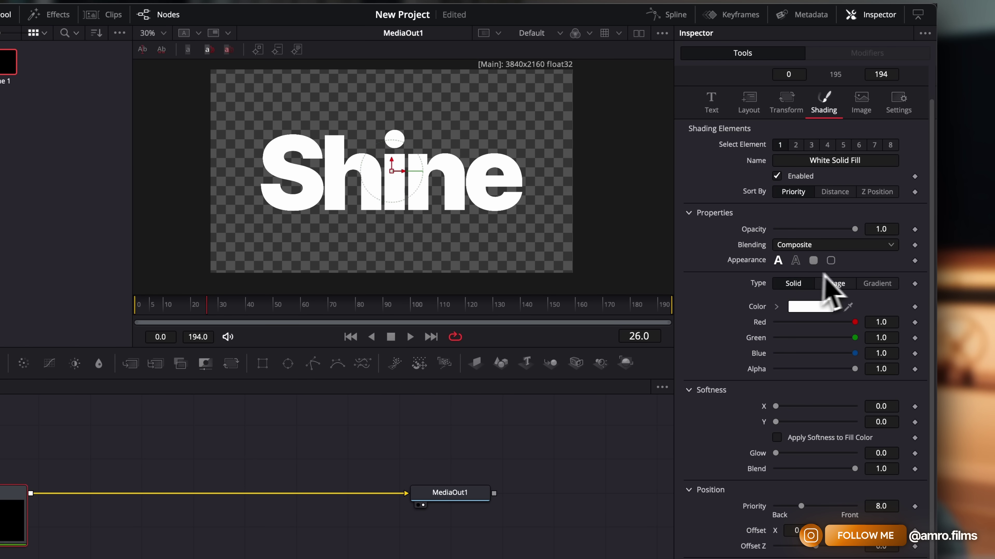
left_click(877, 284)
scroll(753, 310, "down", 1)
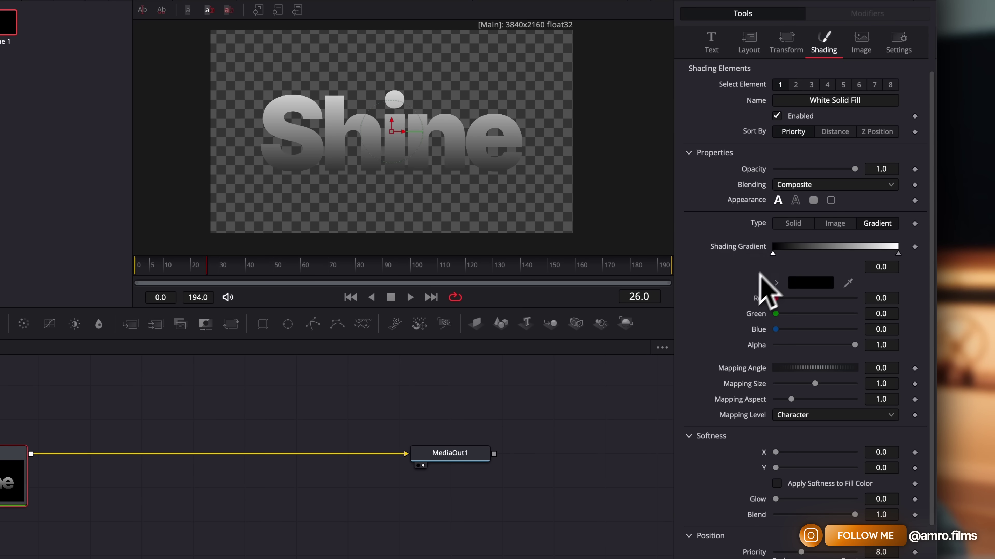
key("BackSpace")
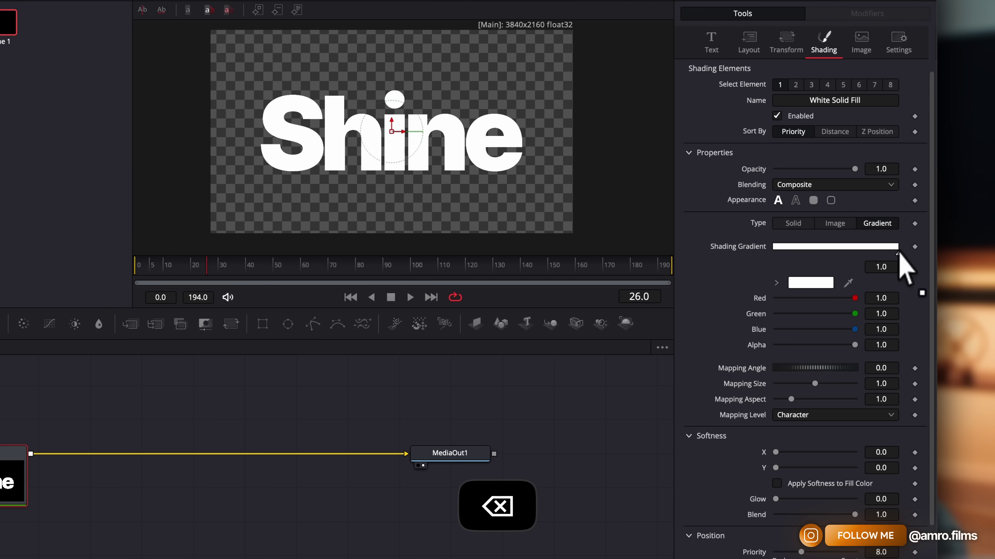
- Move the remaining gradient stop to about 0.48 and colour it bright green
left_click_drag(876, 255, 836, 255)
left_click(810, 286)
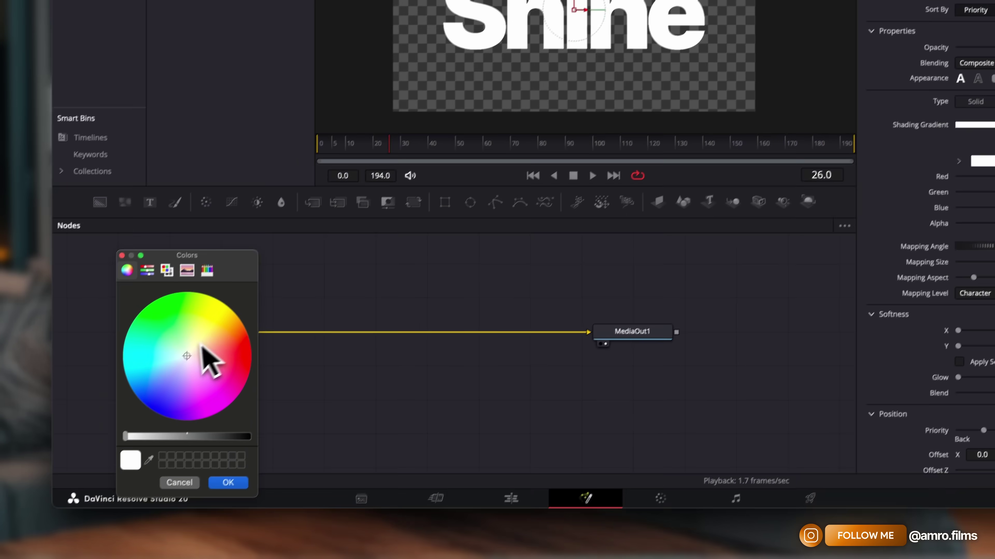
left_click_drag(202, 345, 180, 316)
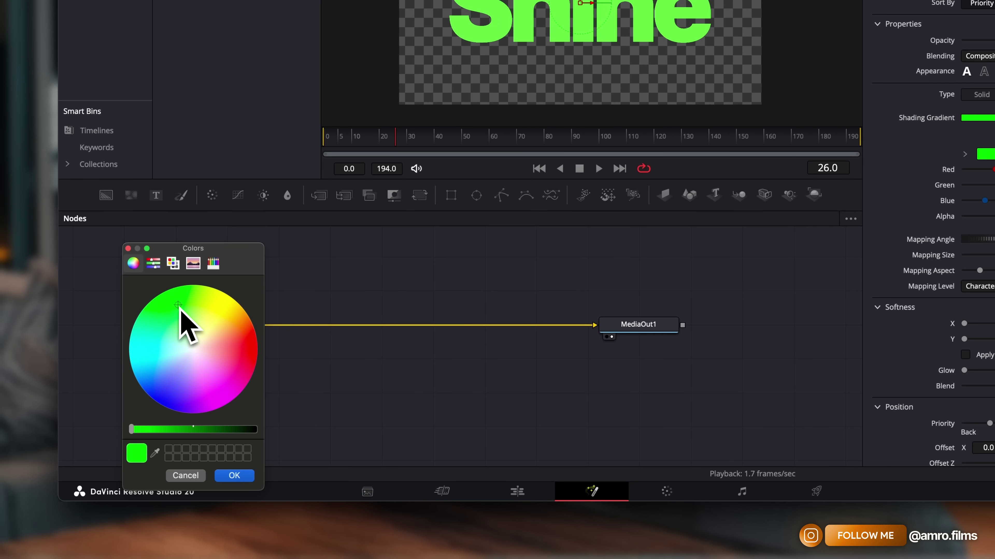
left_click(162, 293)
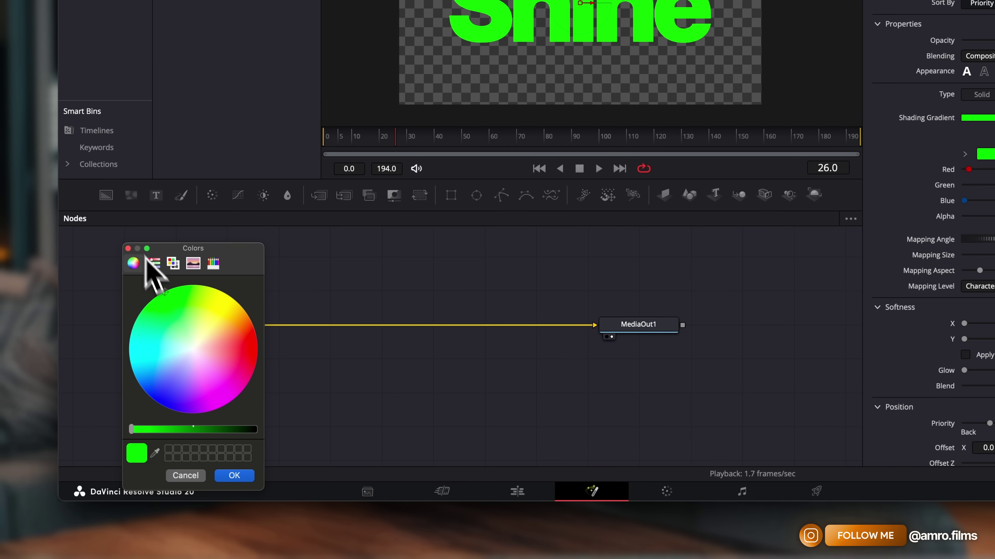
left_click(234, 476)
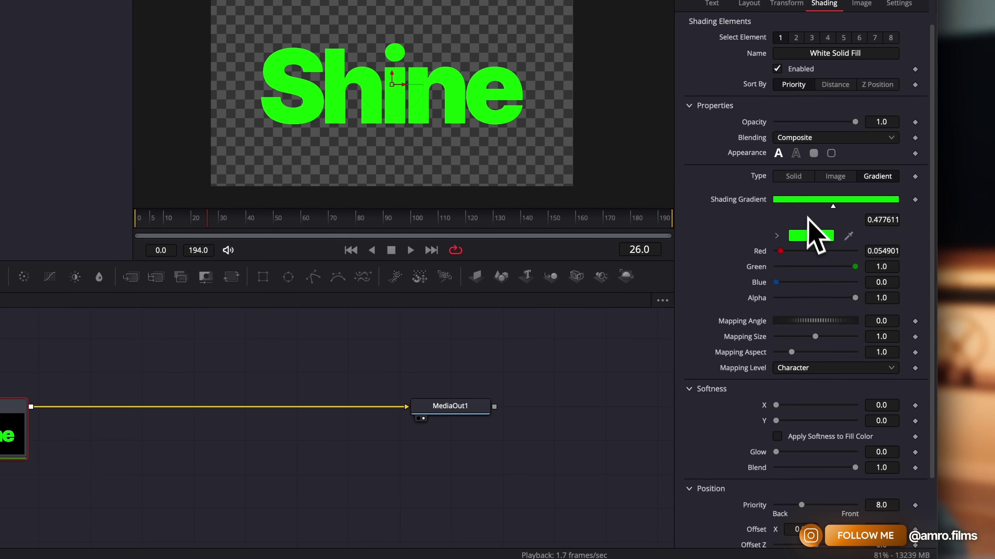
- Add dark green stops on both sides of the bright green one, spacing them evenly with the upper stop at about 0.70
left_click(988, 120)
left_click(809, 236)
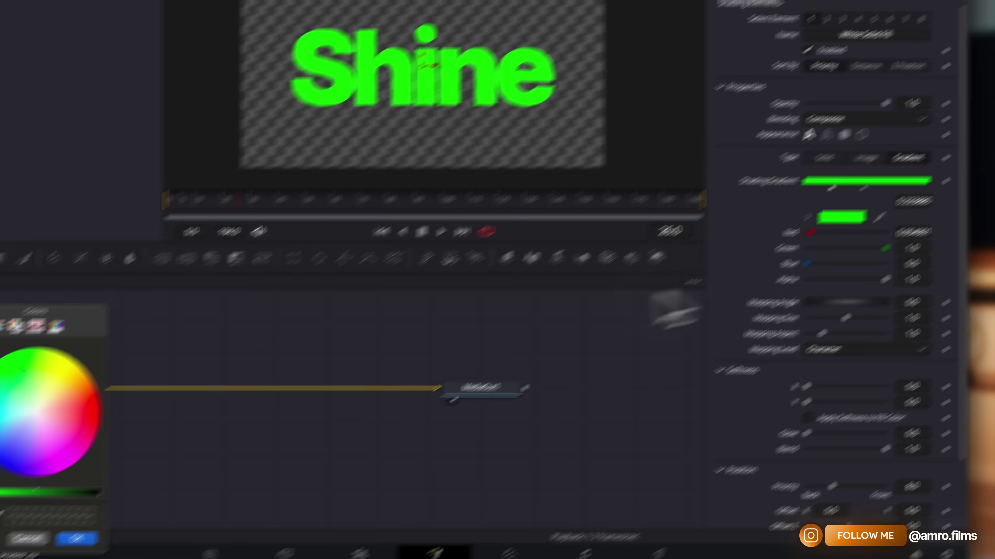
left_click_drag(142, 431, 205, 431)
left_click(234, 476)
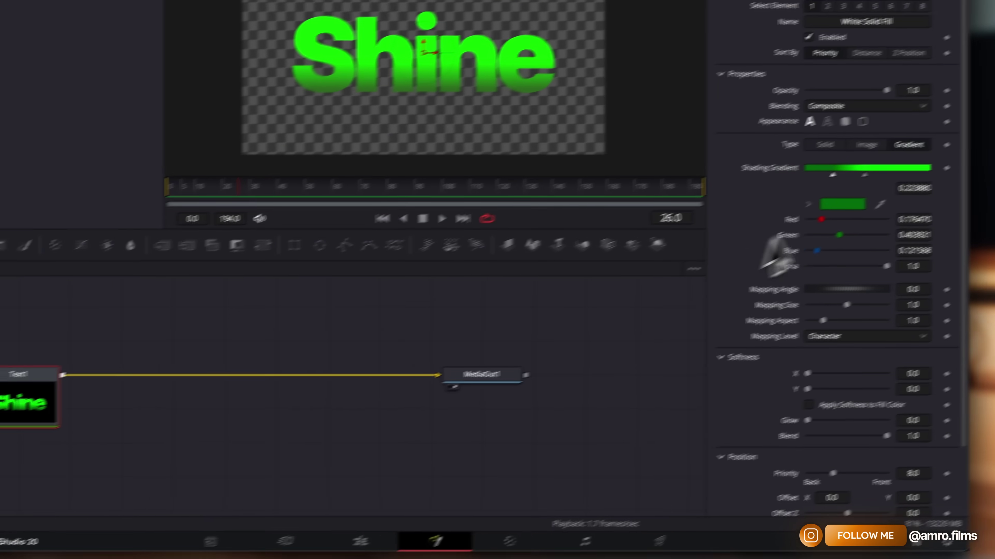
left_click(860, 187)
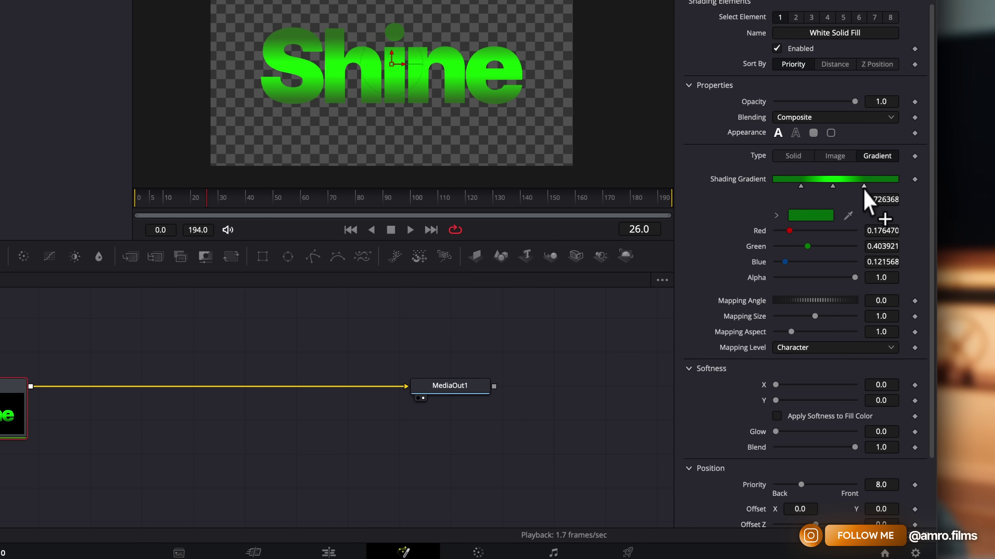
left_click_drag(860, 190, 798, 187)
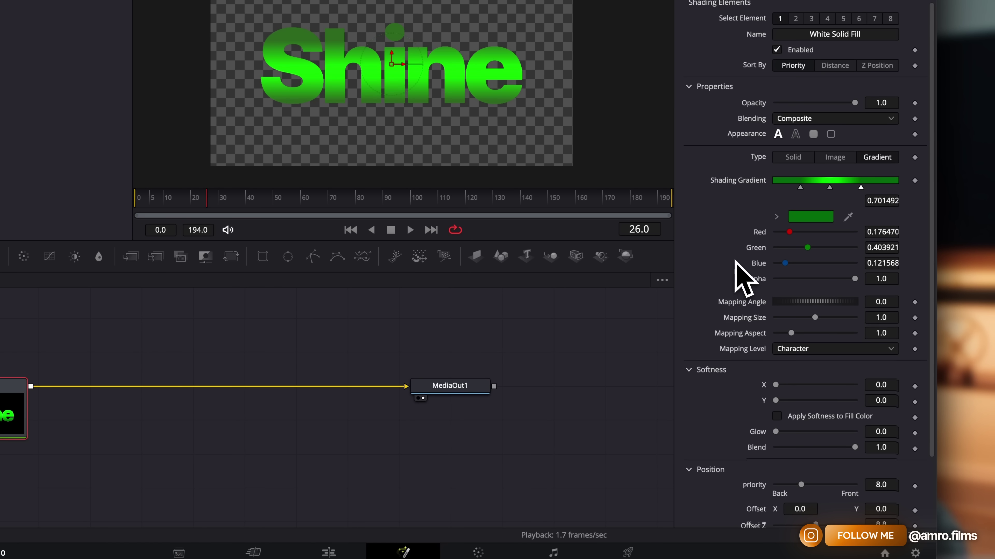
- Set the gradient's mapping angle to -146.1 and its mapping level to Full Image
left_click_drag(820, 301, 789, 317)
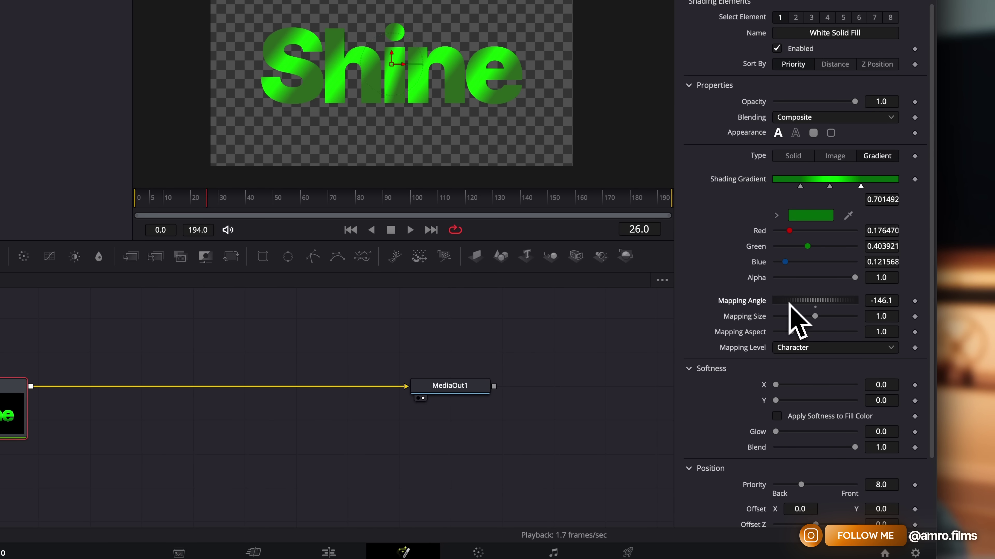
left_click(810, 347)
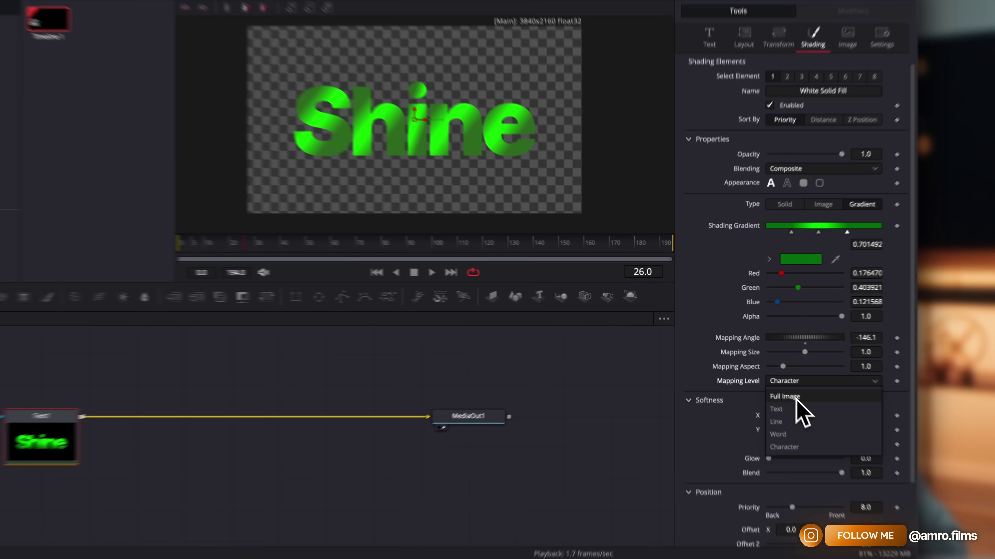
left_click(757, 369)
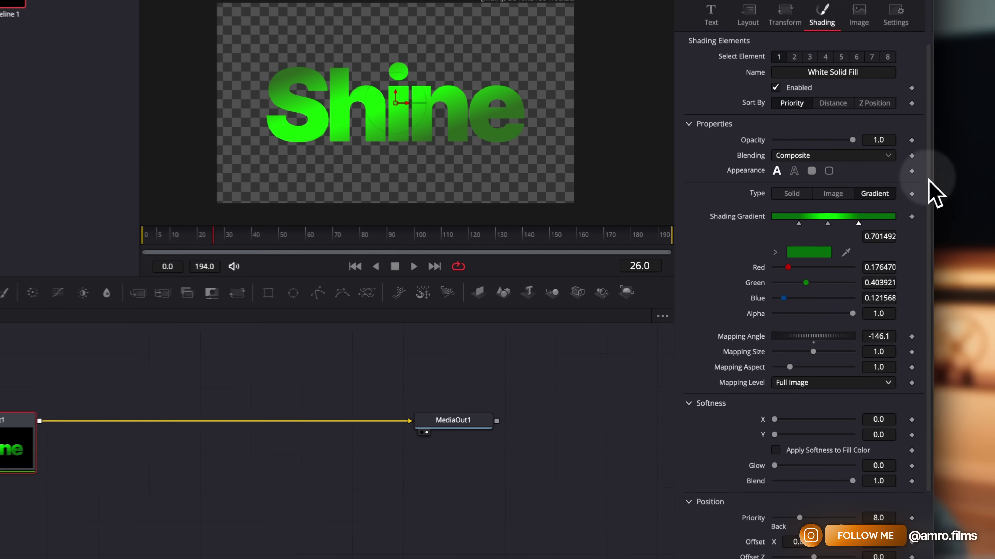
- Adjust the gradient's mapping aspect to 1.024 and its mapping size to 1.087
scroll(830, 270, "down", 2)
left_click_drag(790, 290, 792, 293)
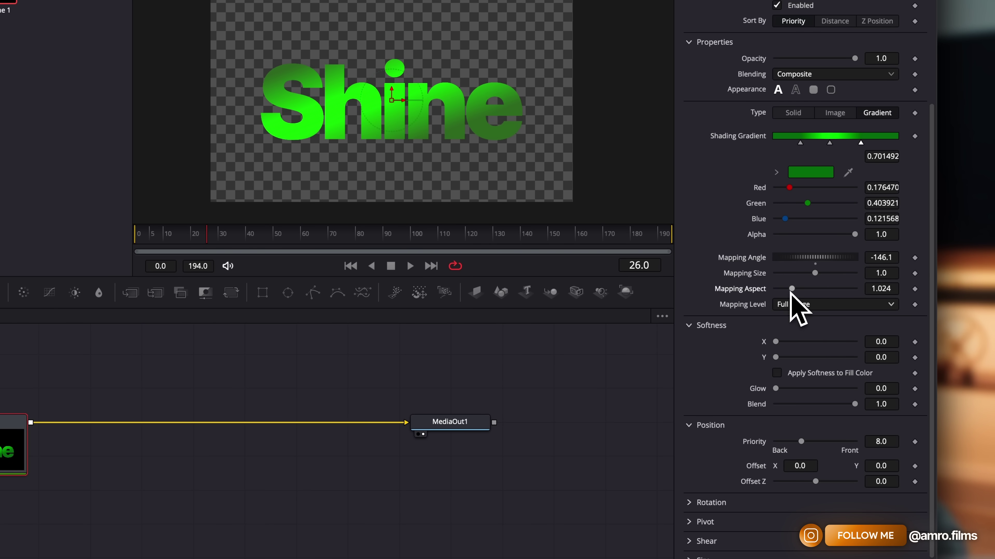
left_click_drag(813, 275, 815, 277)
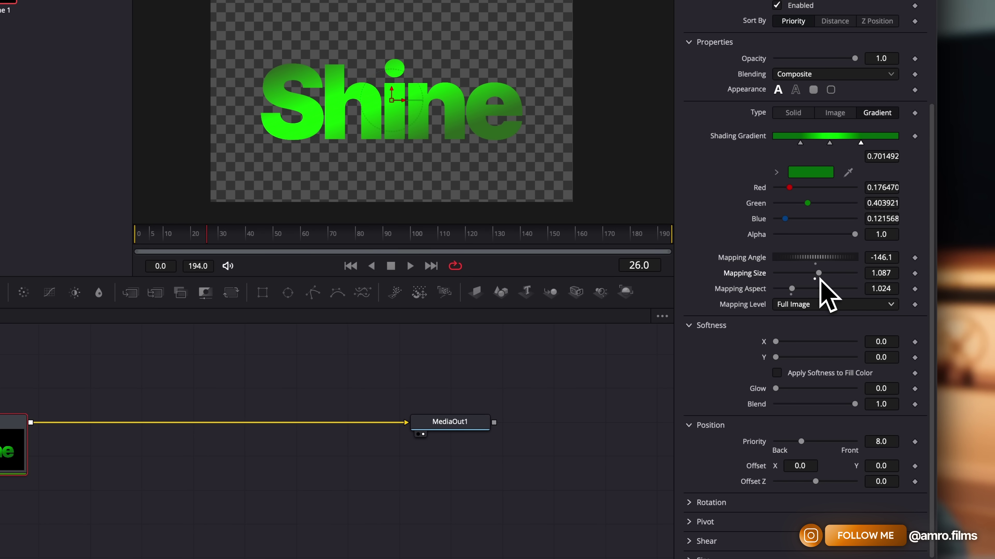
- Raise the text's softness to 20 in both X and Y
left_click_drag(932, 177, 934, 205)
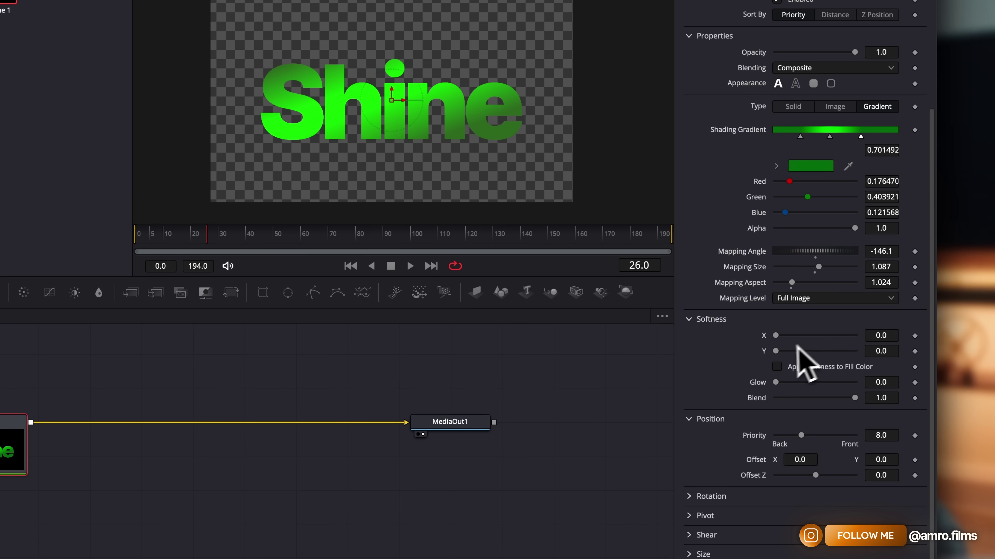
left_click_drag(824, 352, 891, 346)
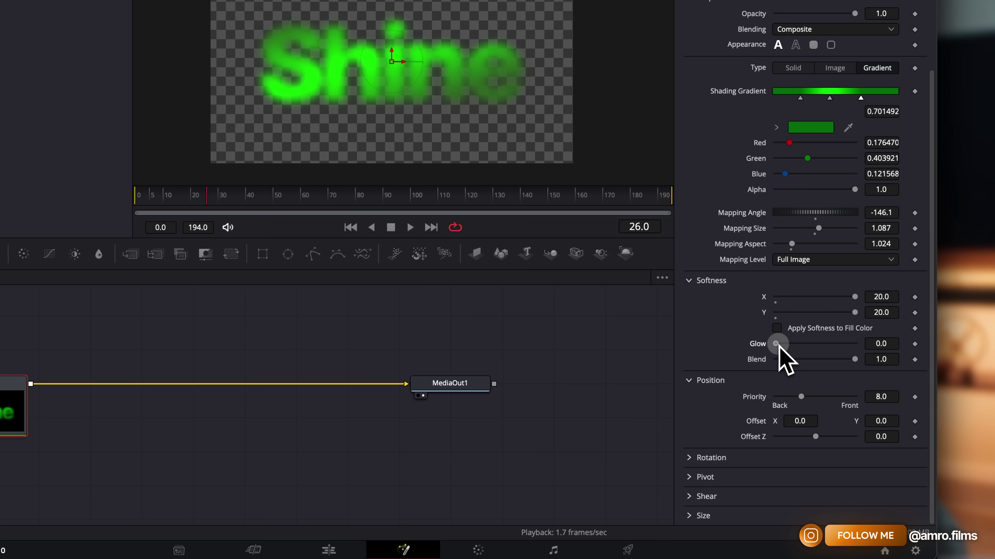
- Set the text's softness glow to about 0.567 and its softness blend to about 0.213
mouse_move(778, 347)
left_mouse_down()
mouse_move(821, 349)
mouse_move(782, 361)
left_mouse_up()
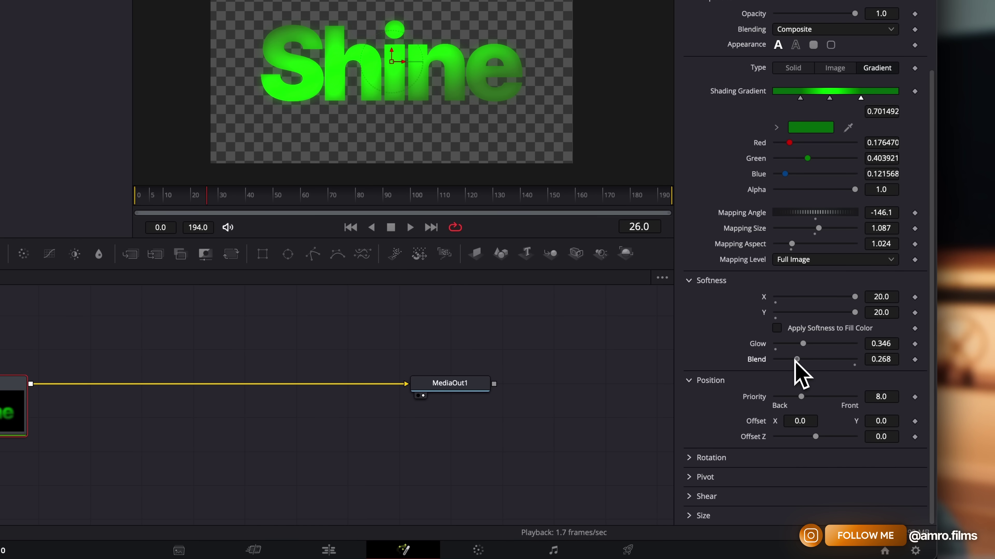
mouse_move(803, 344)
left_mouse_down()
mouse_move(819, 344)
mouse_move(793, 360)
left_mouse_up()
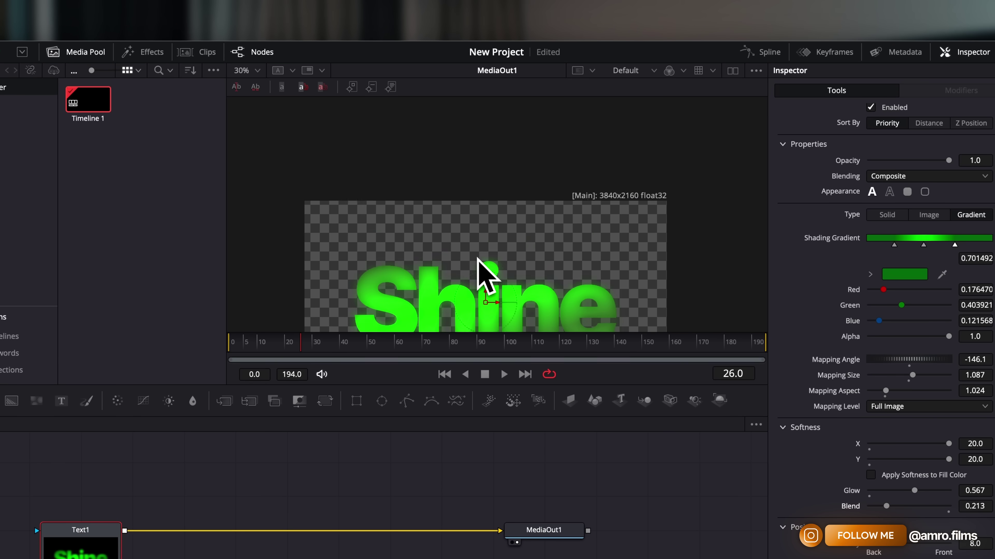
scroll(477, 258, "down", 4)
scroll(472, 255, "up", 5)
scroll(464, 253, "down", 3)
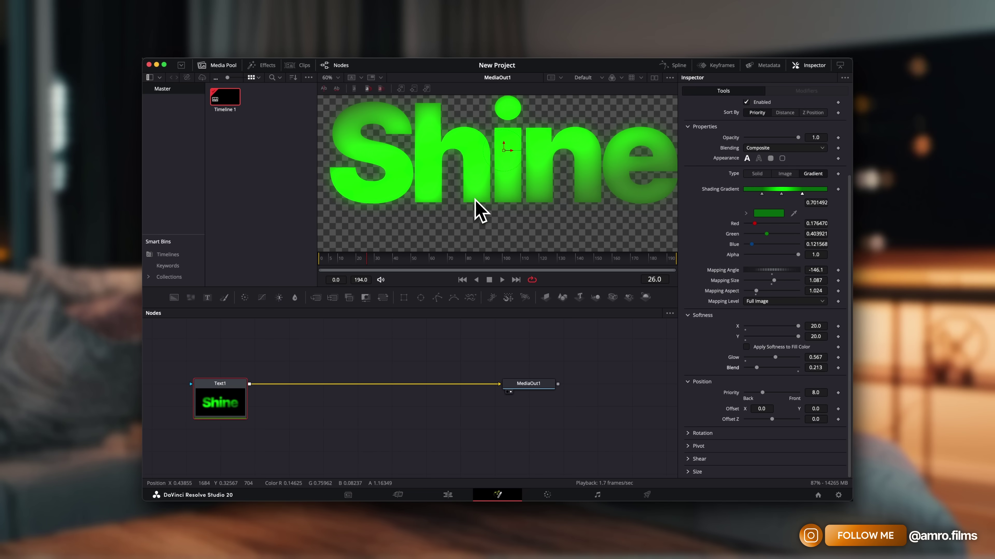
scroll(505, 196, "down", 4)
scroll(500, 196, "up", 4)
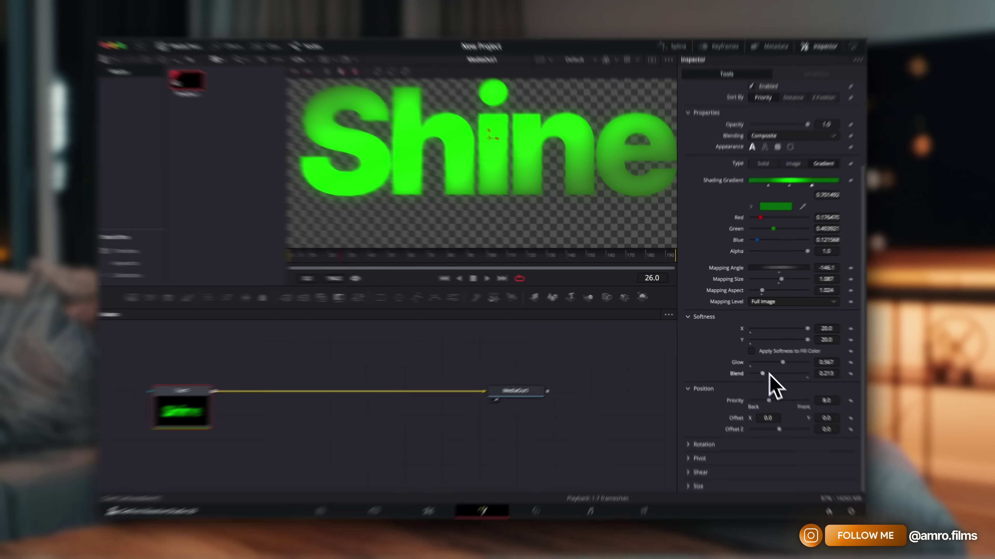
left_click_drag(756, 368, 759, 368)
left_click_drag(796, 405, 825, 389)
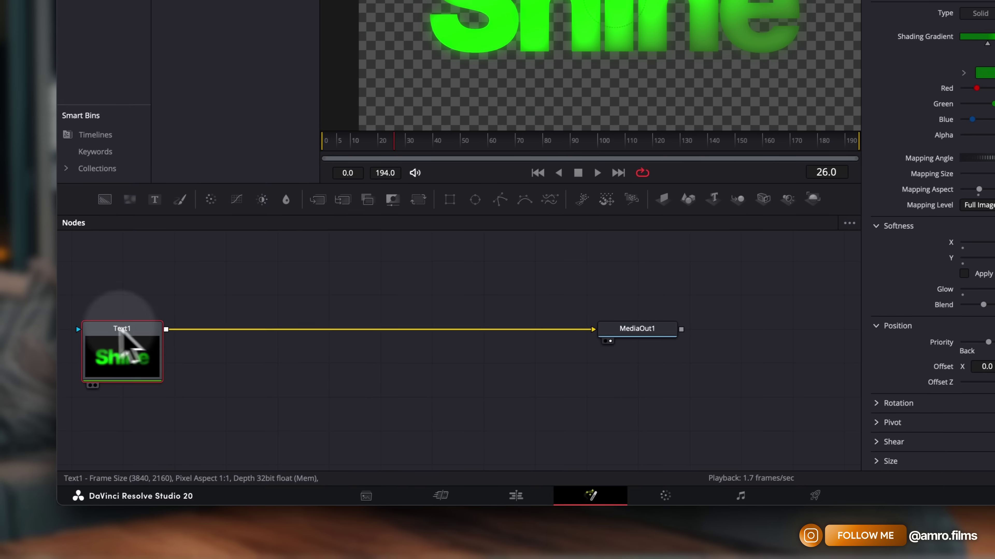
- Move the MediaOut1 node farther from Text1 to make room for more nodes between them
left_click_drag(552, 330, 606, 331)
left_click(92, 341)
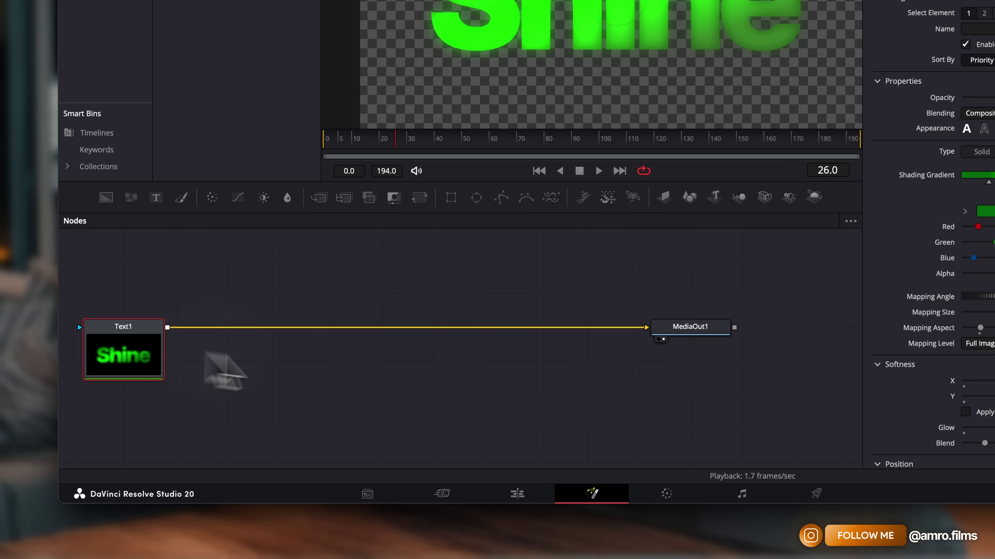
left_click(447, 291)
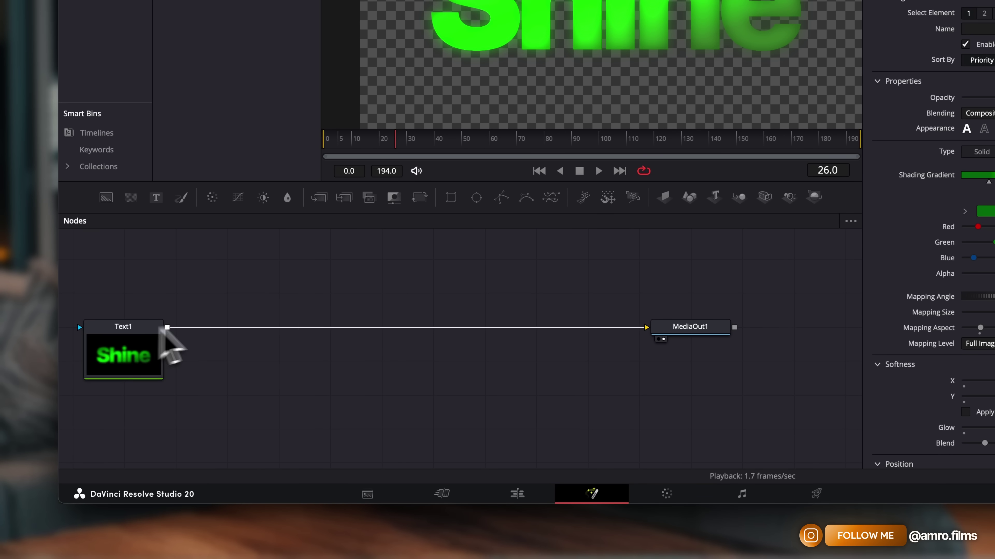
- Insert a Soft Glow node between Text1 and MediaOut1
left_click(132, 330)
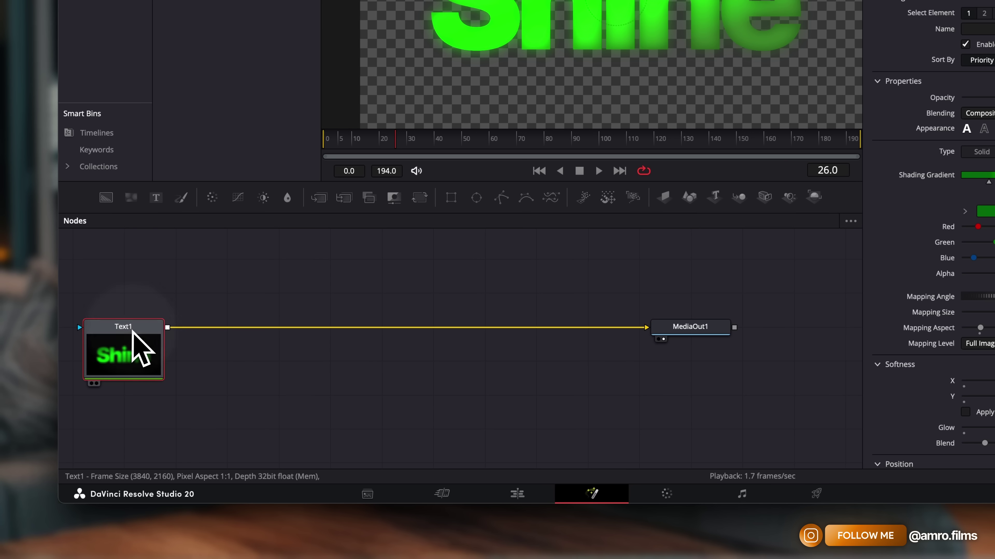
key("shift+space")
type("colo")
key("BackSpace")
key("BackSpace")
key("BackSpace")
key("BackSpace")
type("soft")
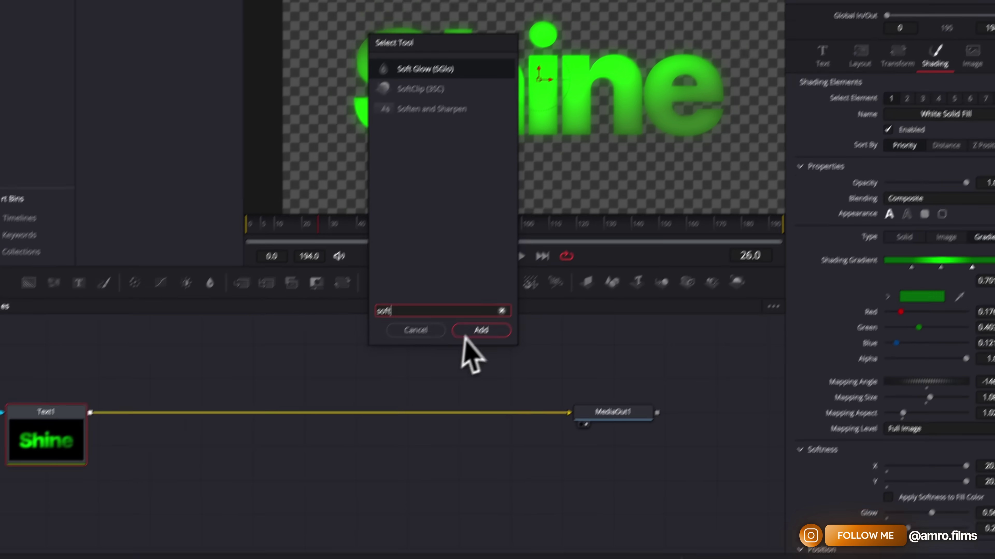
left_click(464, 334)
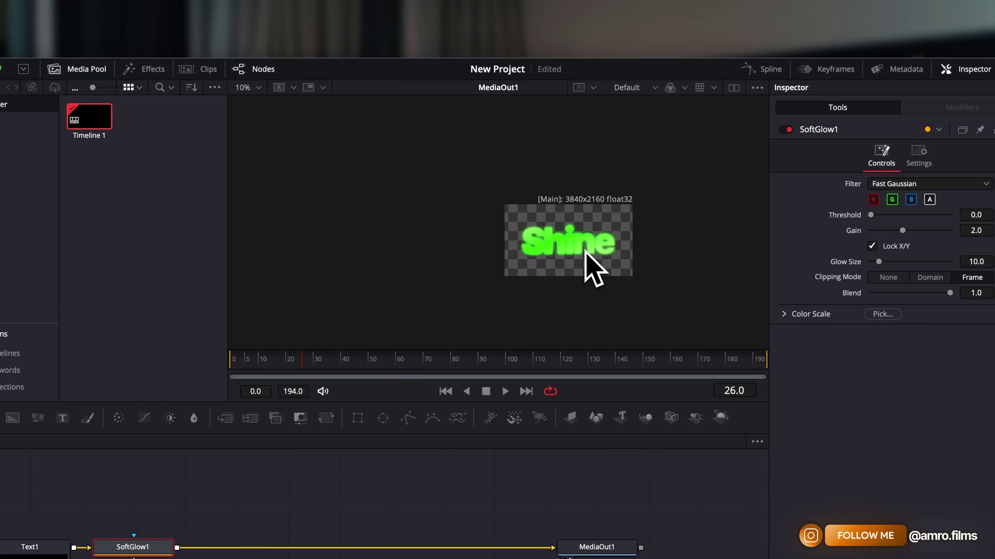
scroll(584, 251, "up", 5)
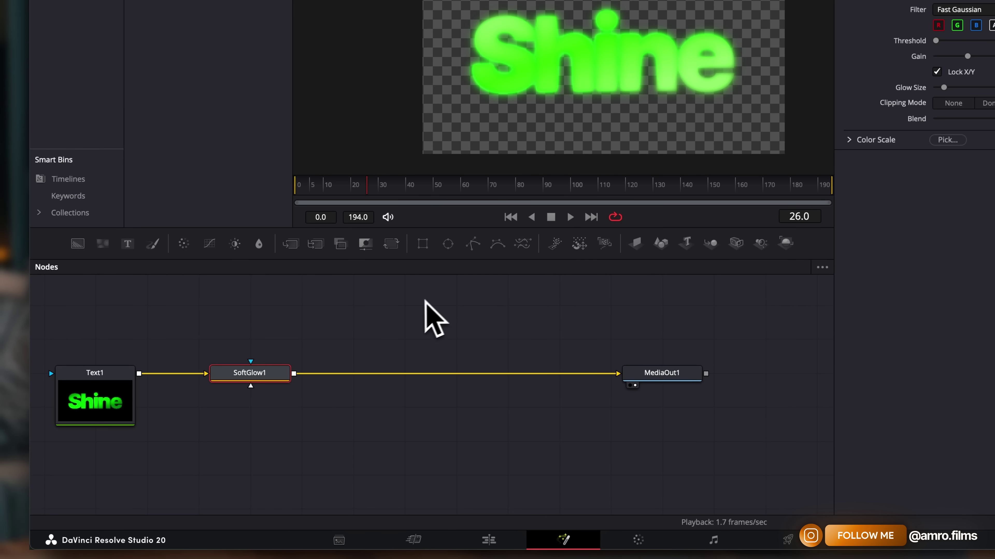
- Mask the SoftGlow1 node with a narrow rectangle about 0.048 wide and 1.377 high
left_click(422, 244)
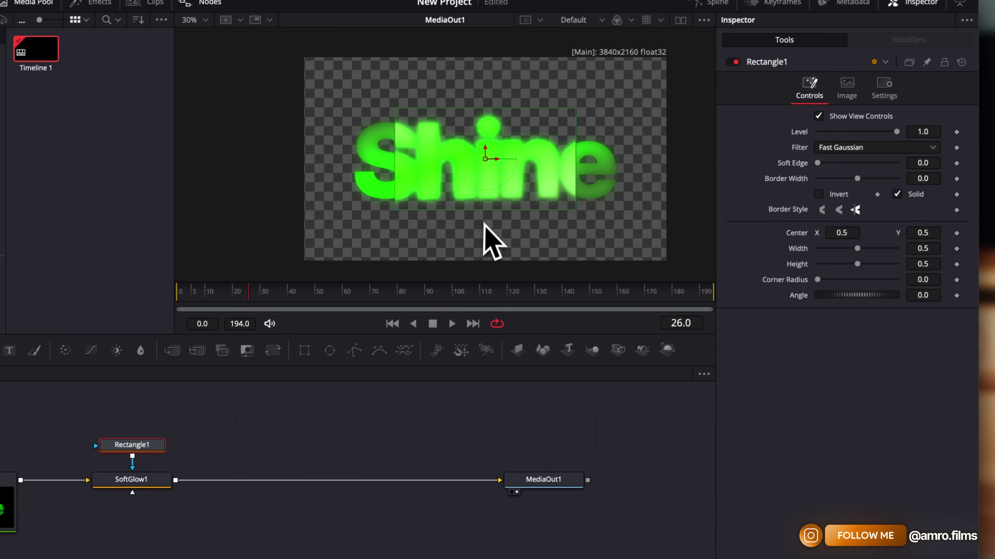
left_click_drag(485, 223, 491, 301)
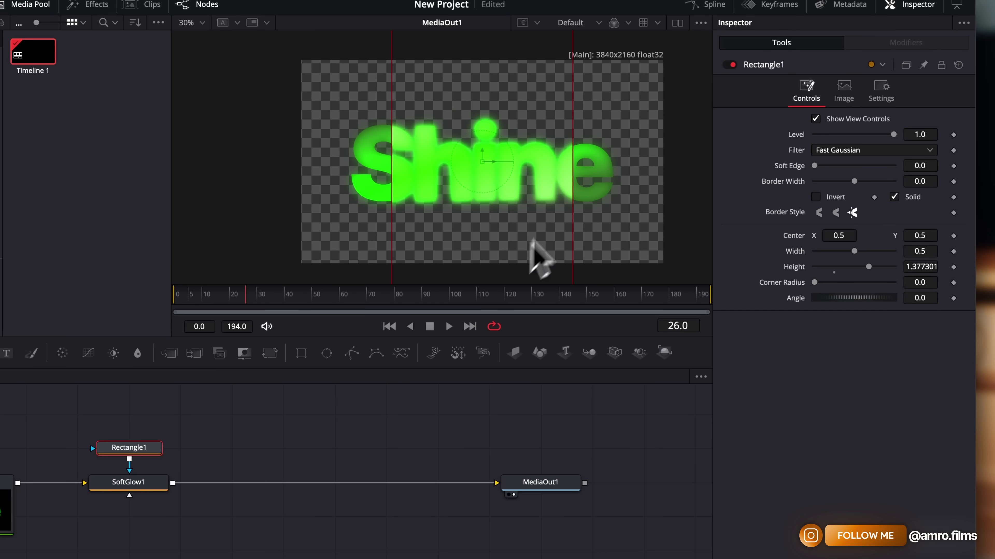
left_click_drag(572, 208, 492, 216)
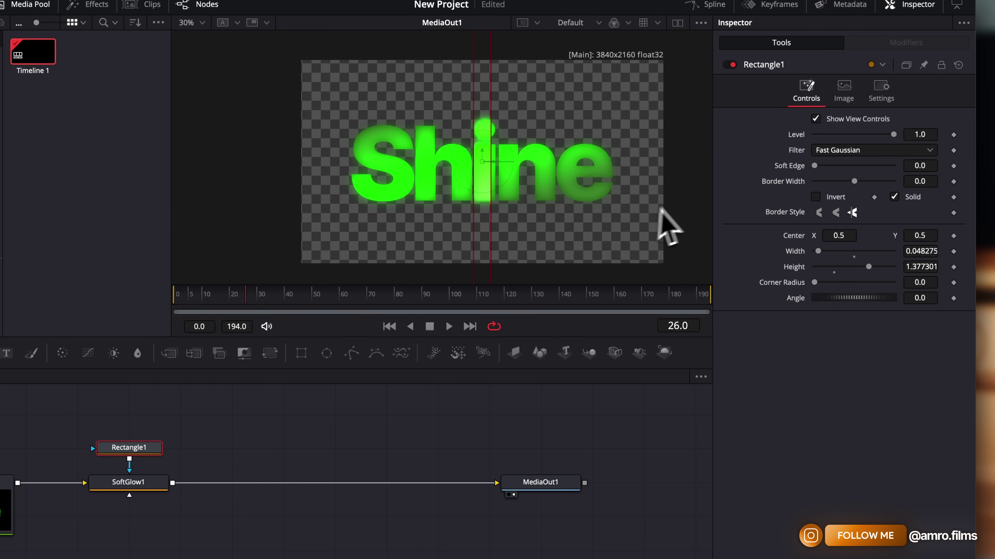
- Tilt the rectangle mask to an angle of about -13.07 and set its soft edge to about 0.0252
mouse_move(506, 141)
left_mouse_down()
mouse_move(517, 155)
mouse_move(504, 148)
mouse_move(509, 157)
left_mouse_up()
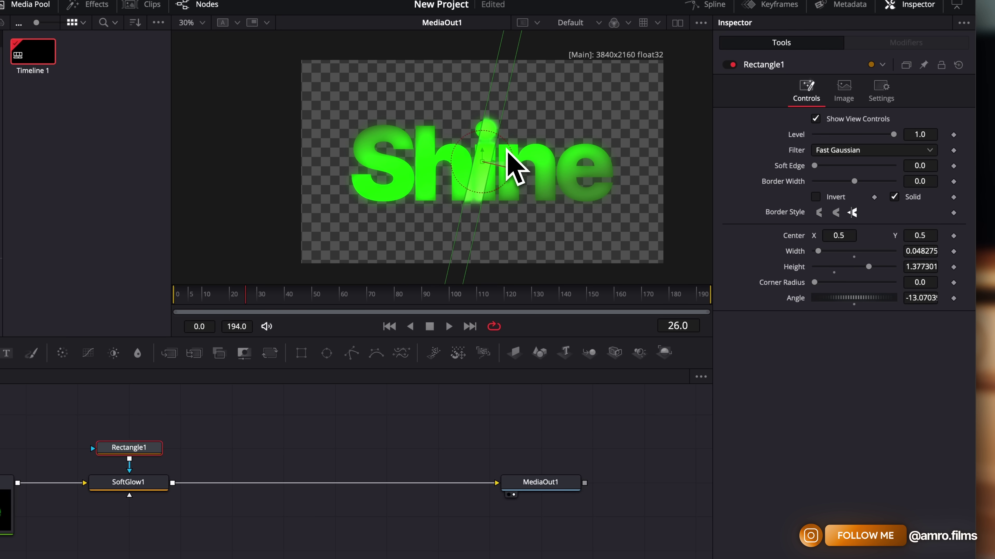
left_click_drag(814, 165, 839, 171)
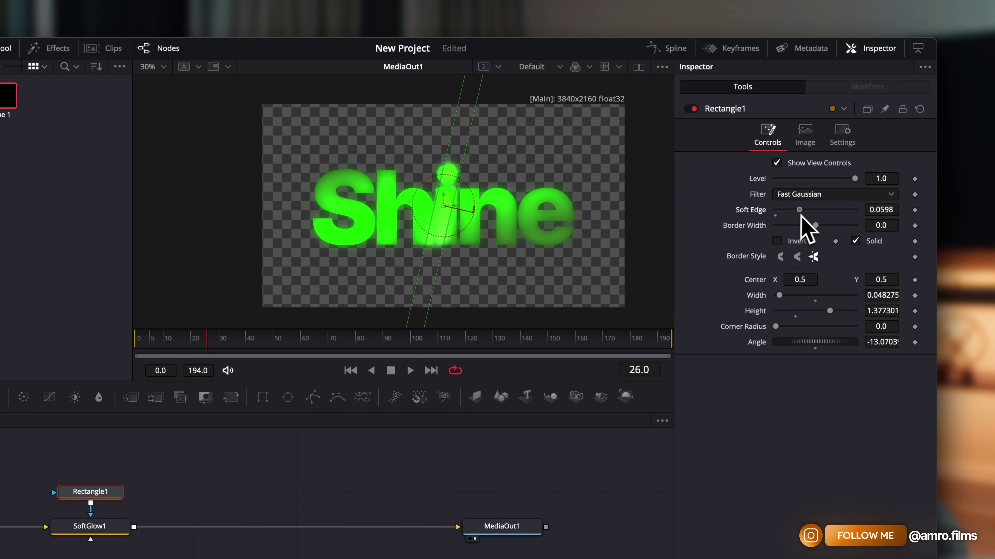
left_click_drag(801, 213, 788, 214)
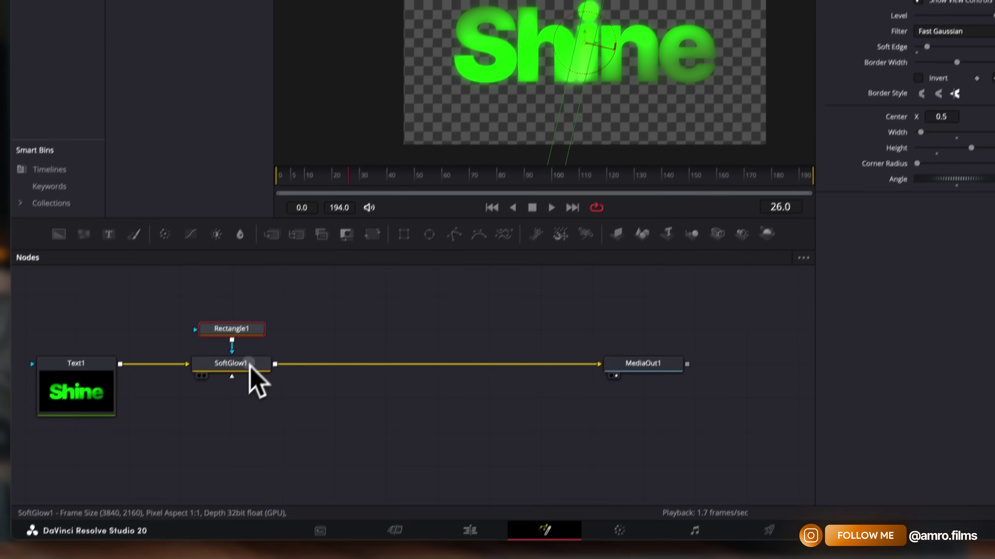
- Increase the SoftGlow1 node's gain and adjust its glow size slightly
left_click(89, 526)
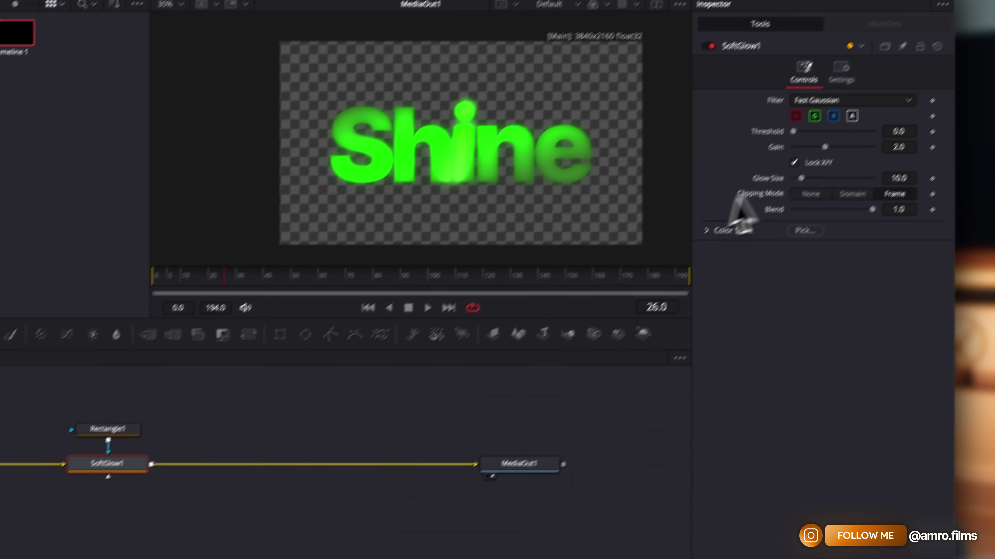
left_click_drag(717, 149, 718, 150)
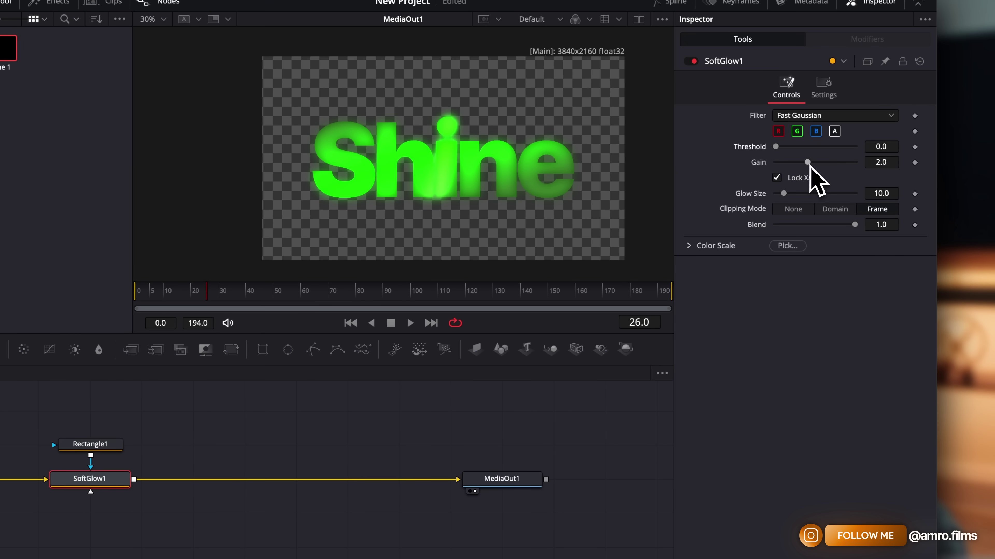
left_click_drag(836, 169, 808, 194)
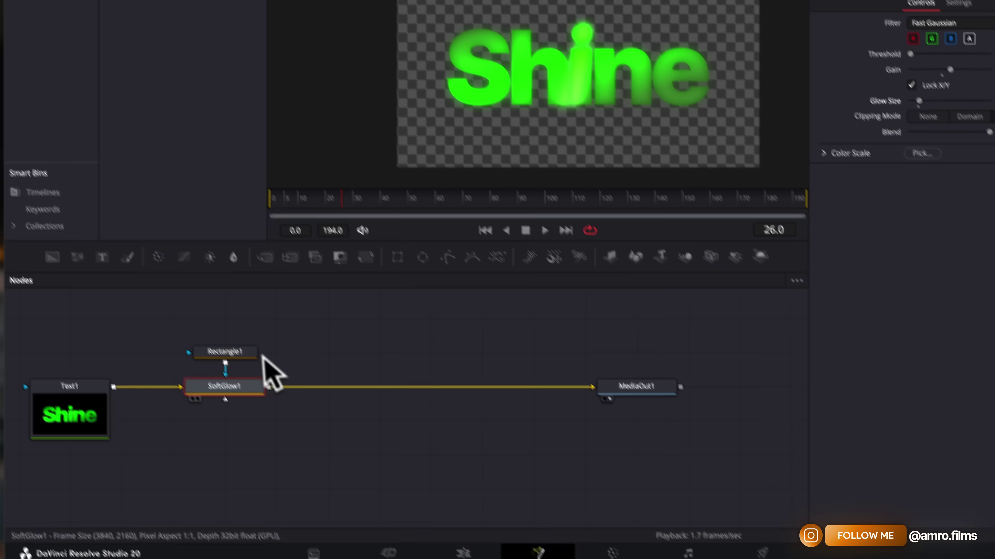
- At frame 0, move the rectangle mask before the letter S, to about X 0.060, Y 0.485, and keyframe its center
left_click(90, 450)
key("super+z")
left_click_drag(545, 166, 524, 170)
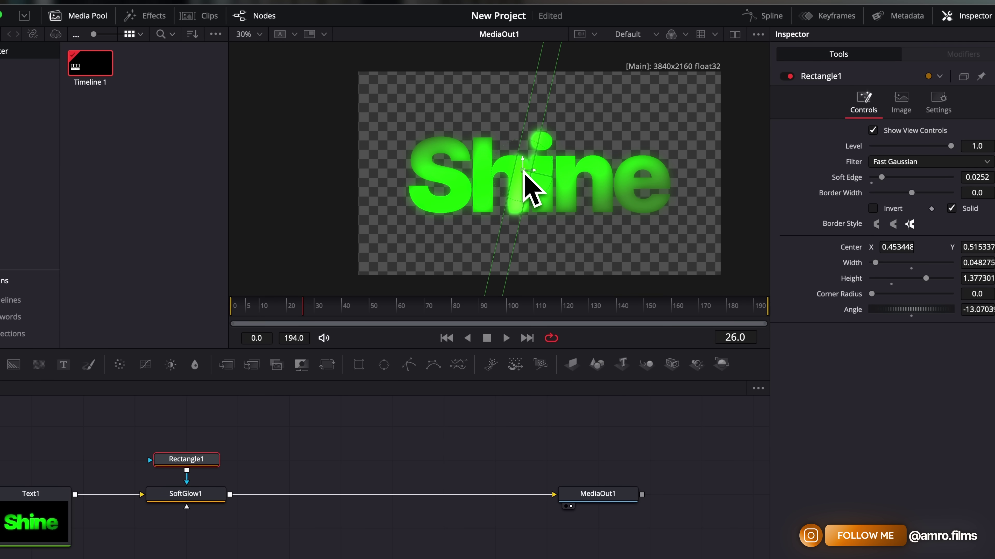
left_click(226, 305)
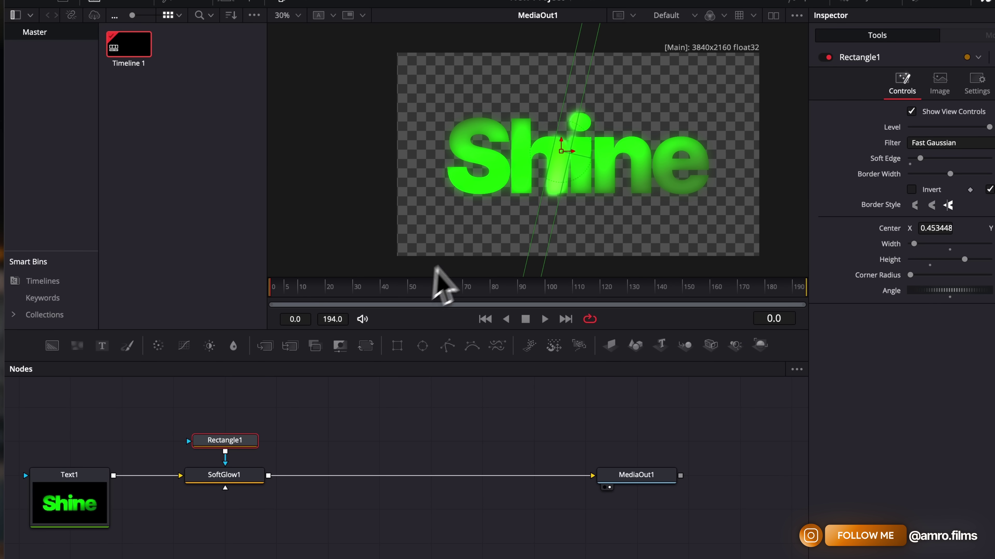
left_click_drag(563, 153, 402, 156)
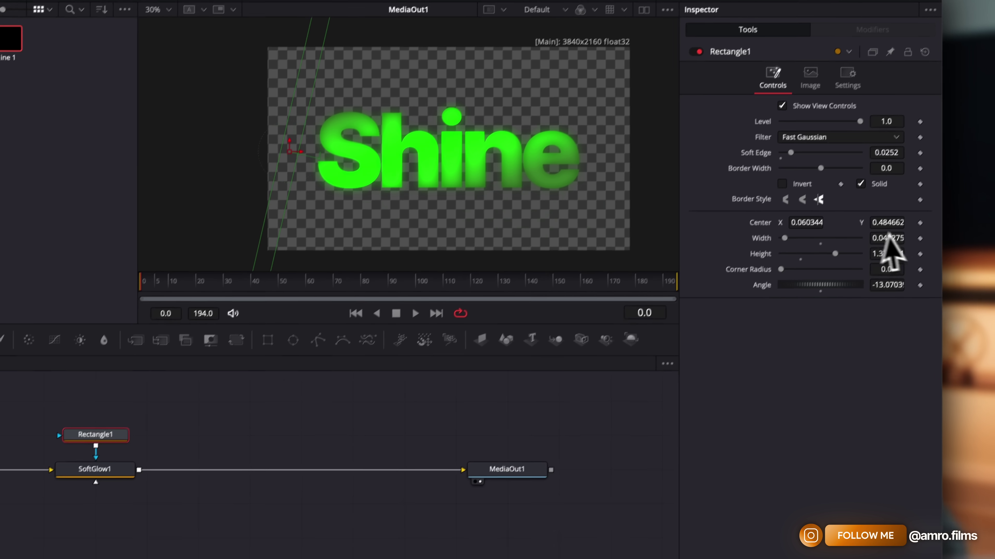
left_click(914, 230)
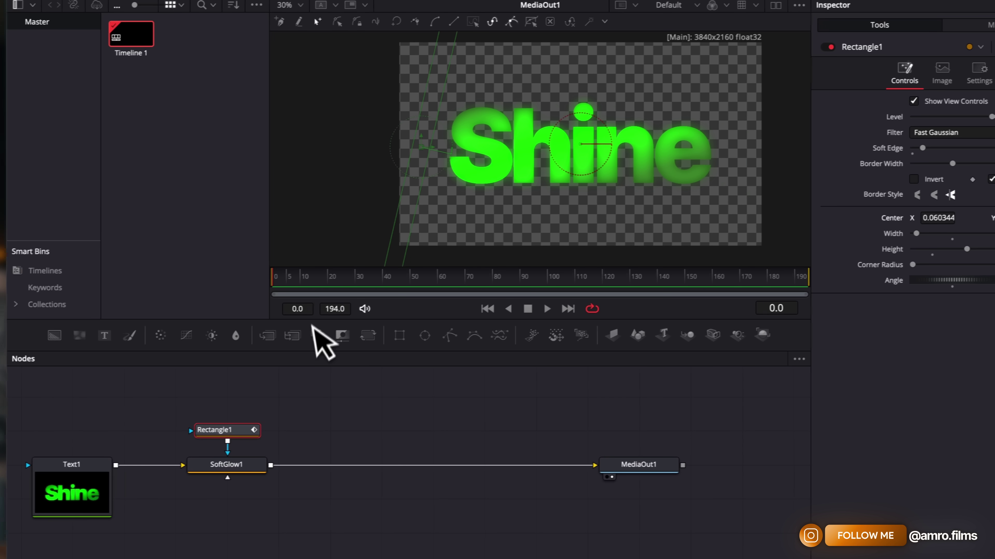
- At frame 12, move the rectangle mask past the letter e to about X 0.979, Y 0.344, and play back the sweep
key("space")
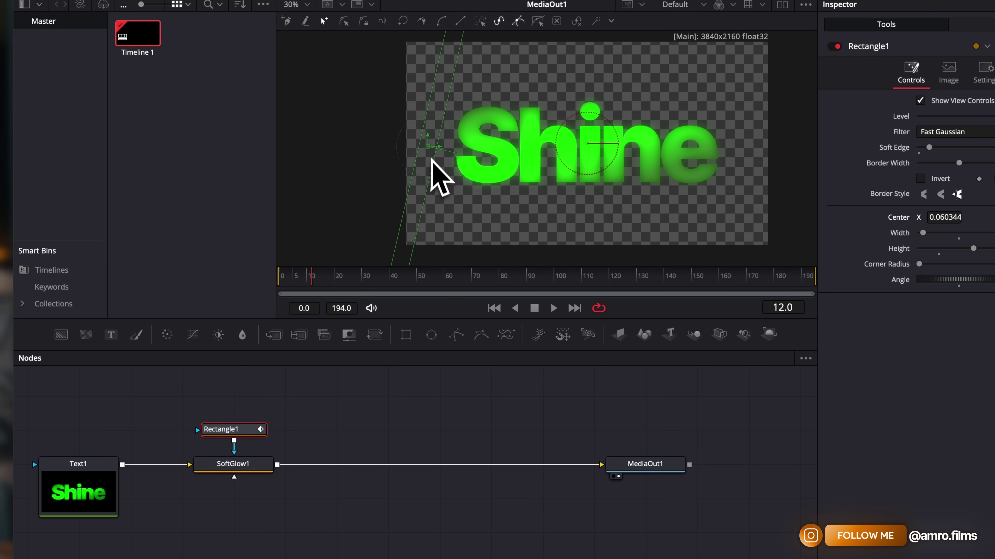
left_click_drag(428, 149, 744, 170)
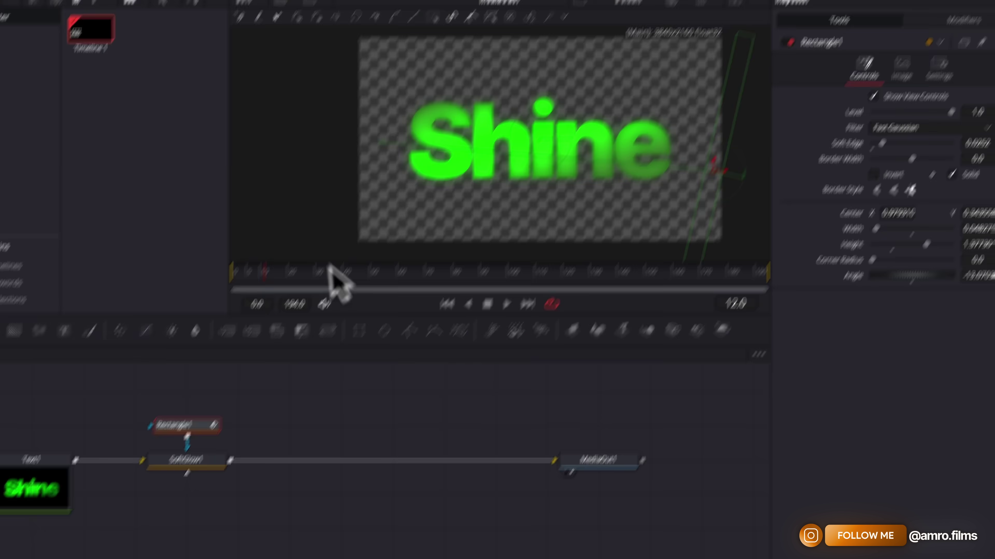
left_click_drag(246, 305, 171, 306)
key("space")
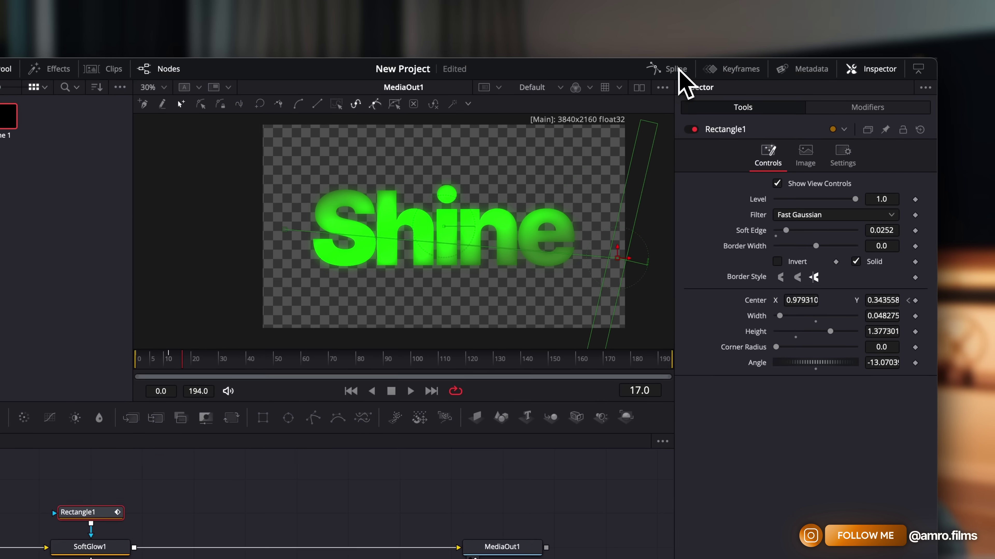
- Show Rectangle1's displacement curve in the Spline editor and fit the whole curve in the graph
left_click(691, 46)
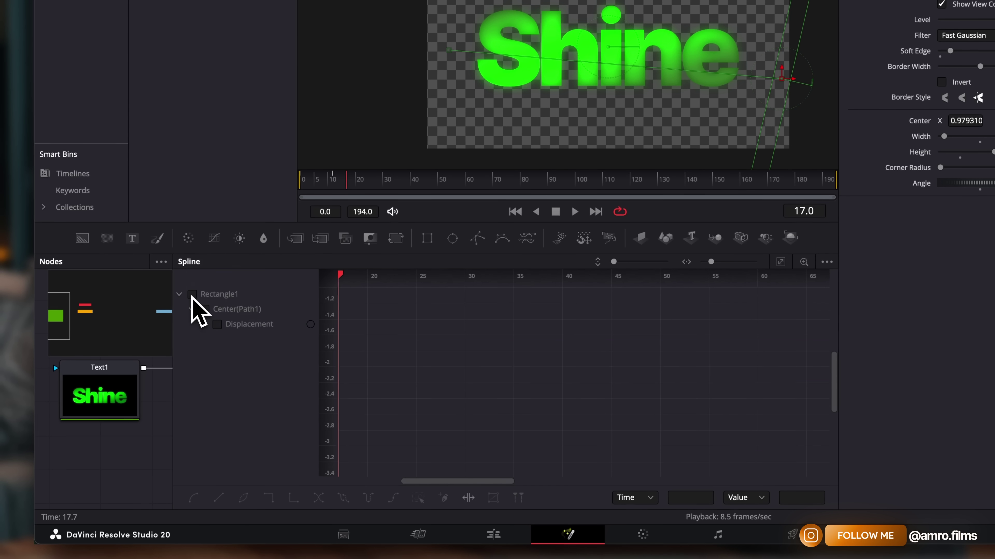
left_click(192, 295)
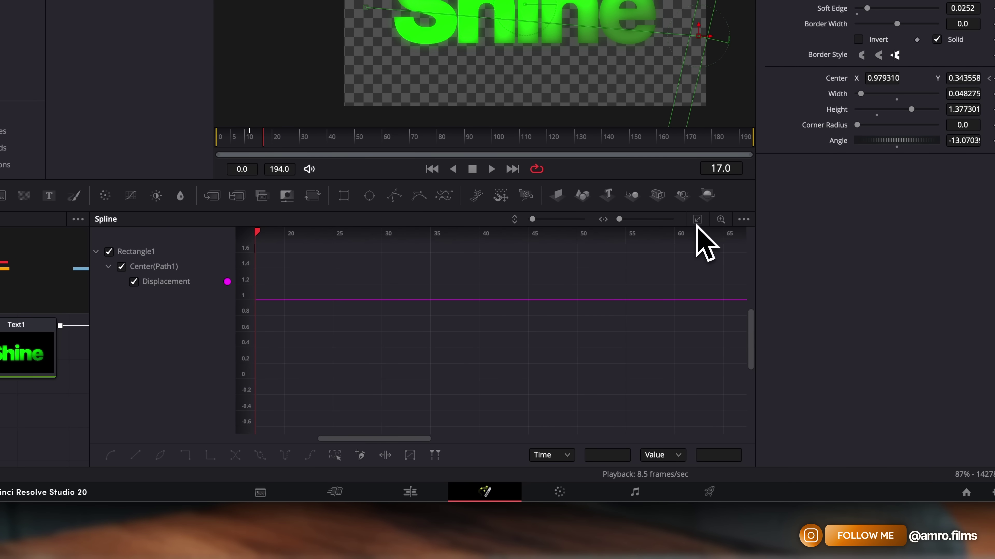
left_click(697, 220)
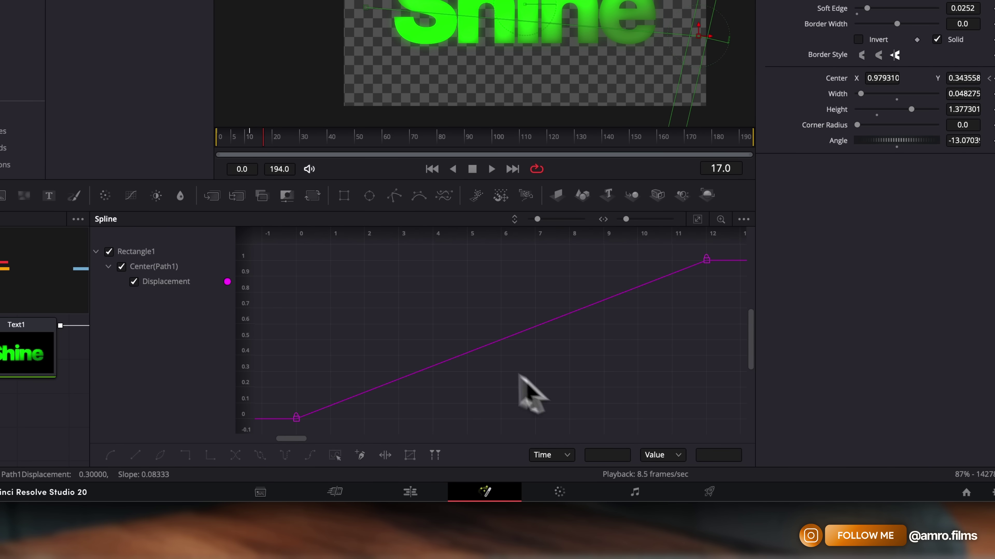
- Apply Out Cubic easing to all of the mask's displacement keyframes and play back the result
left_click(335, 456)
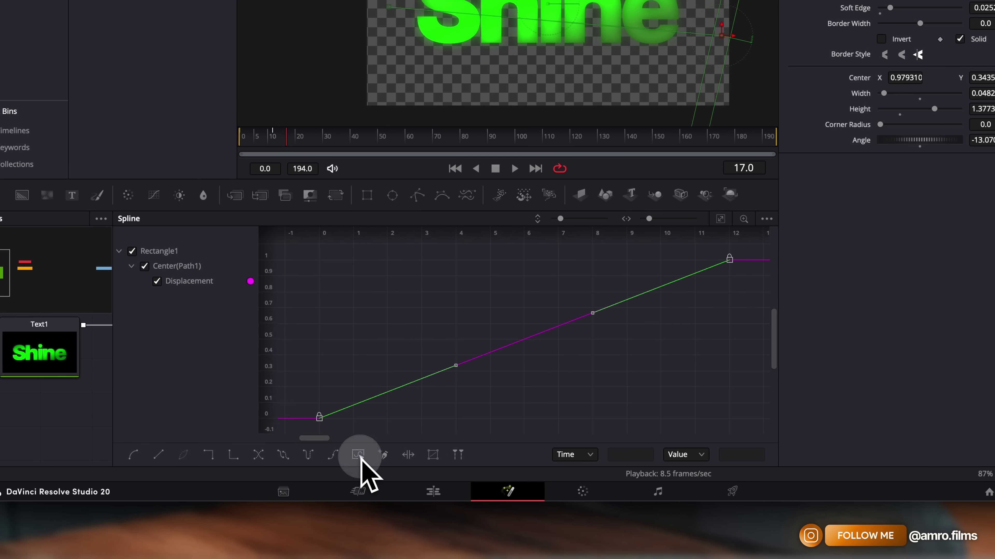
right_click(568, 335)
mouse_move(615, 163)
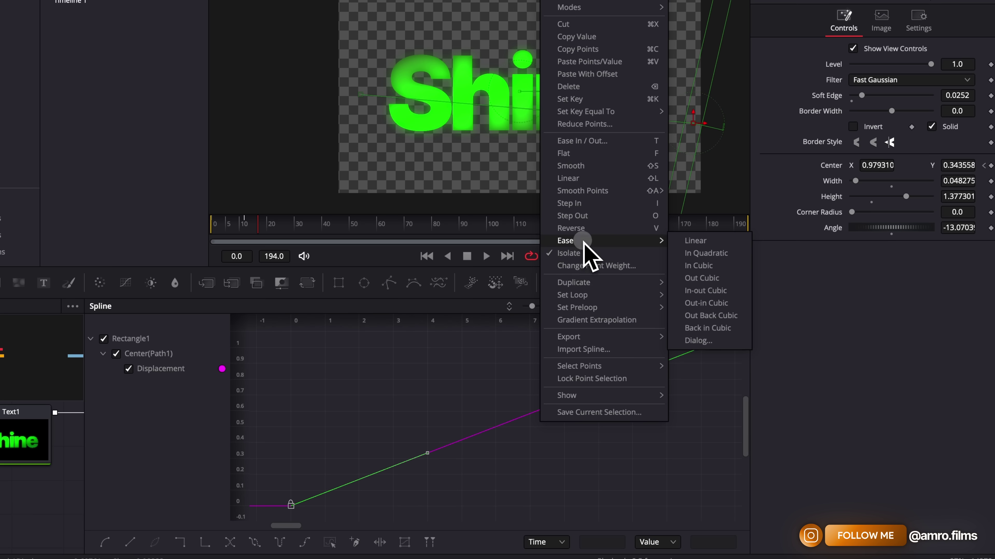
left_click(706, 278)
left_click_drag(263, 226, 198, 225)
key("space")
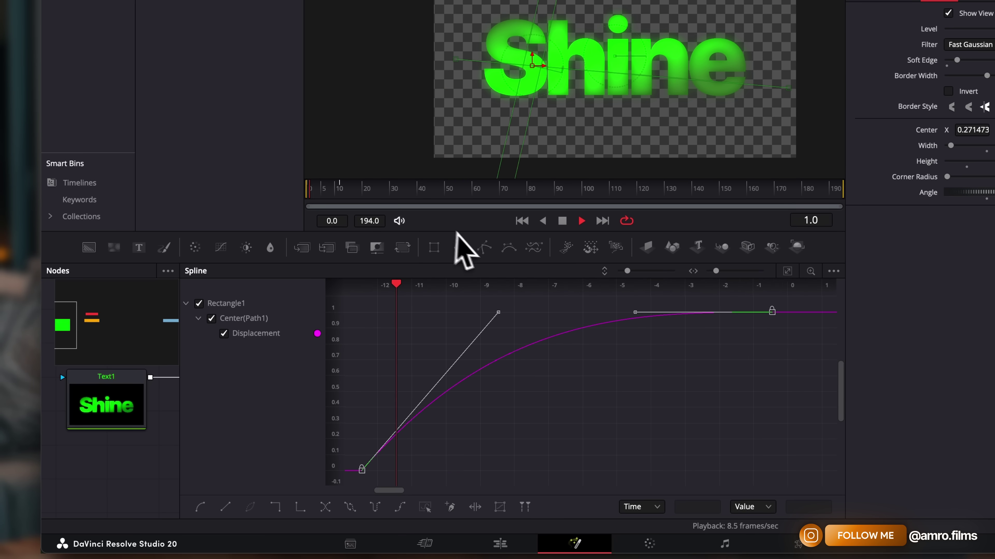
key("space")
- Steepen the start of the displacement curve by moving the first keyframe's handle to about frame 2.3, and replay from frame 0
left_click_drag(363, 185, 244, 188)
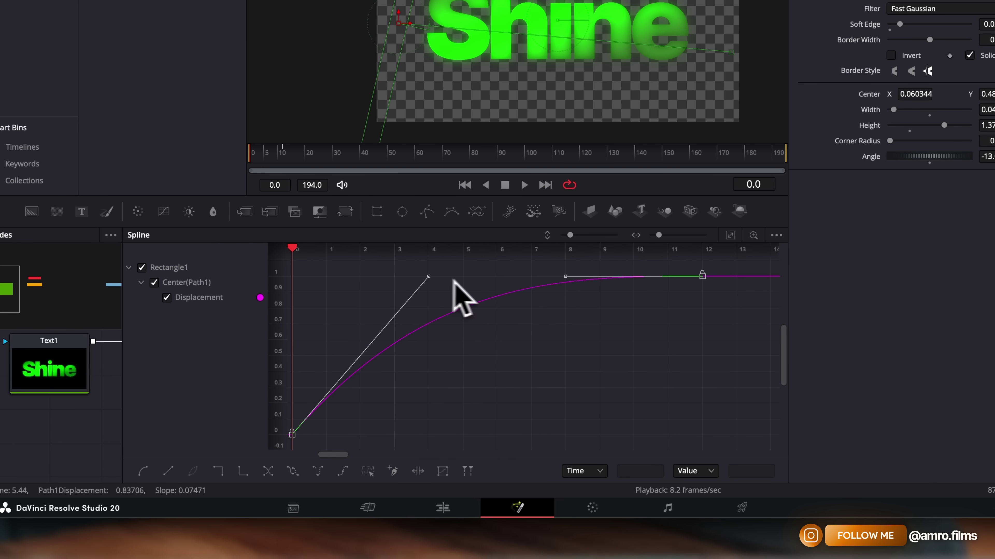
left_click_drag(422, 277, 376, 270)
key("space")
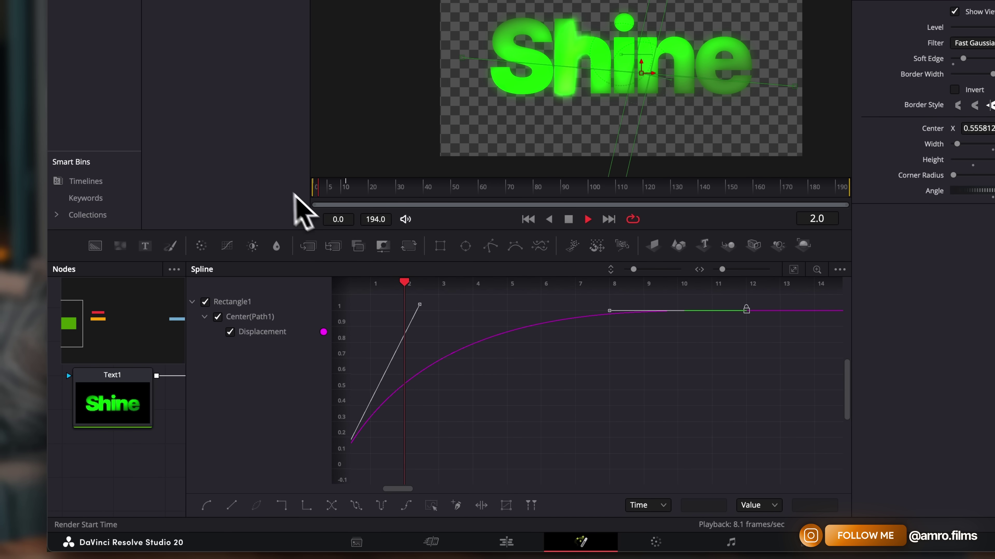
- Close the Spline editor, select the Text1 node, and play back the glow sweep to check its timing
key("space")
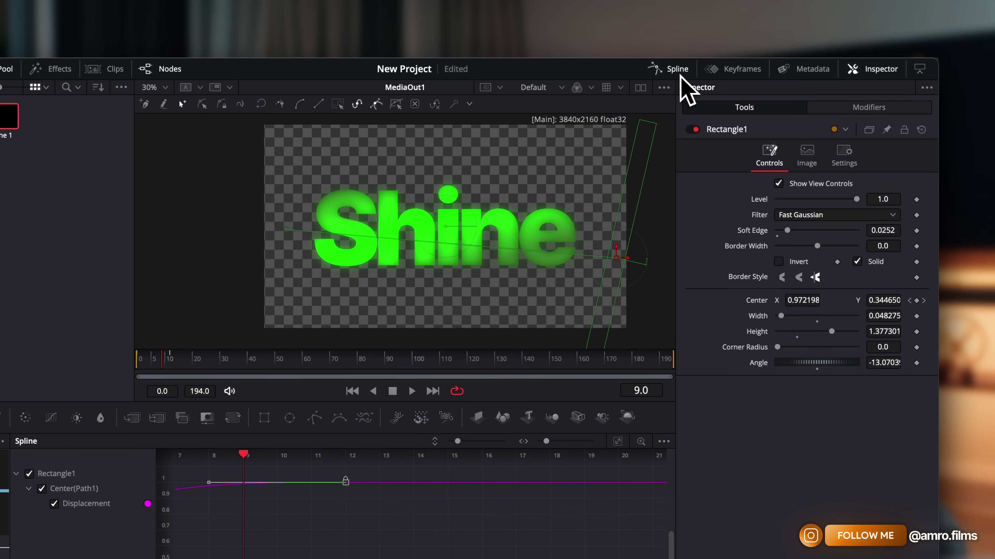
left_click(680, 70)
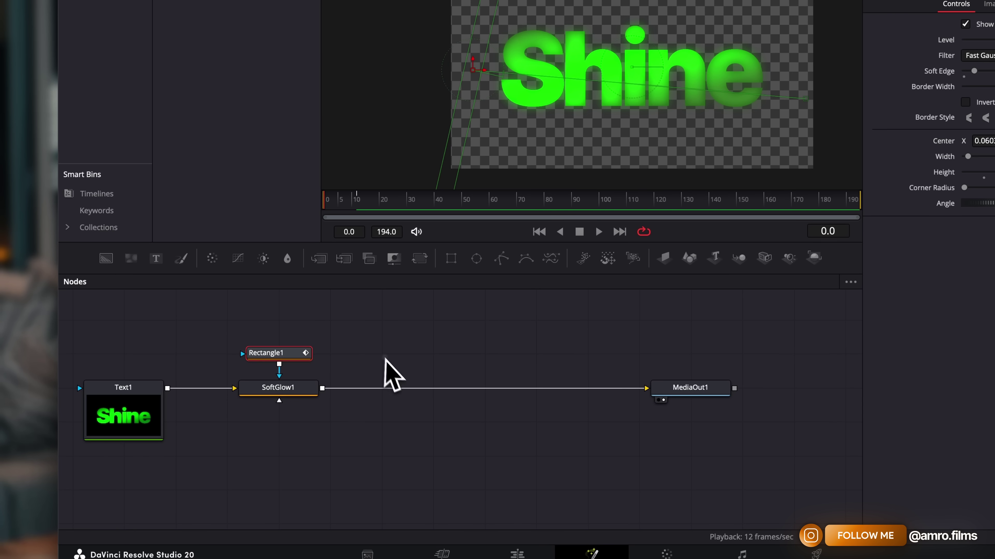
left_click(108, 423)
key("space")
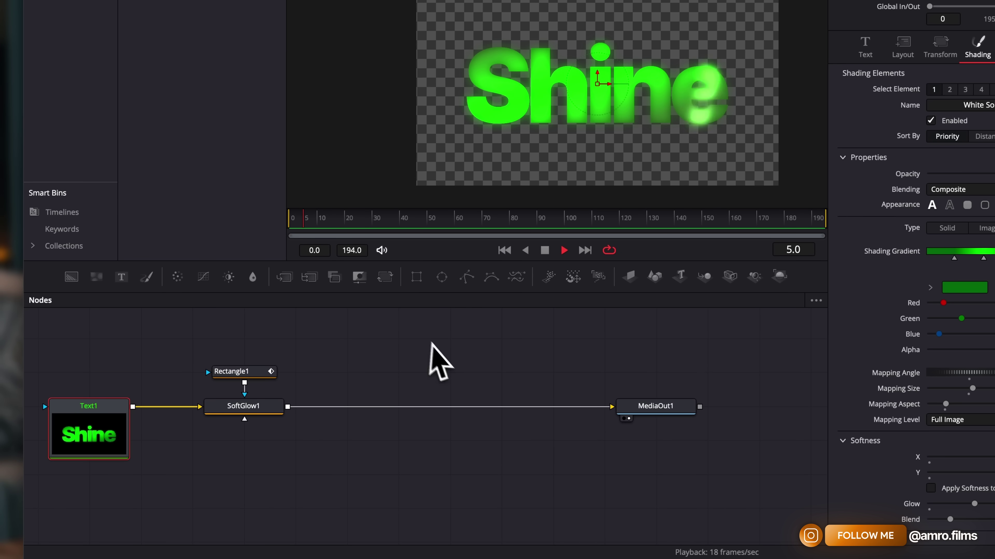
key("space")
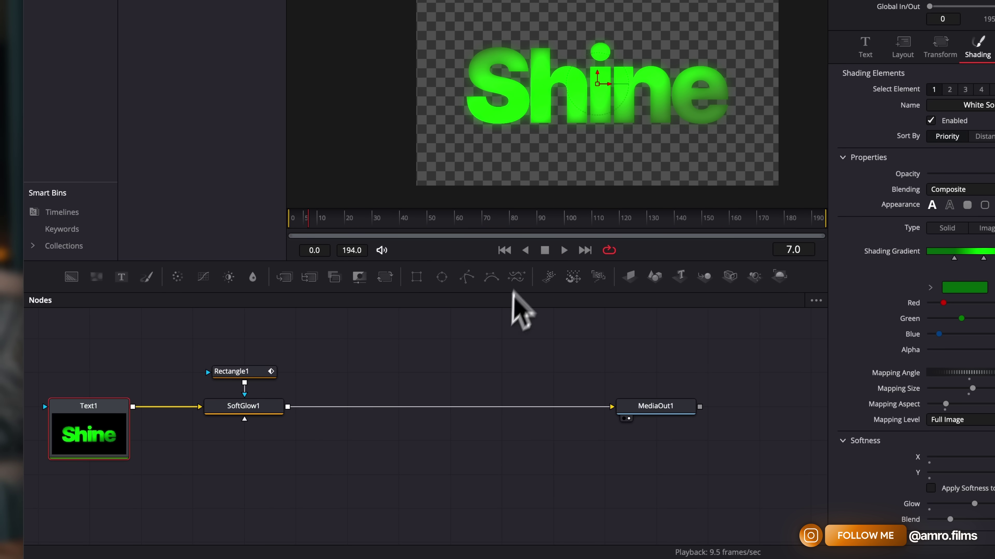
- In the Spline editor, stretch Rectangle1's displacement keyframes so the sweep ends at about frame 14.5, and replay from frame 0
left_click(690, 74)
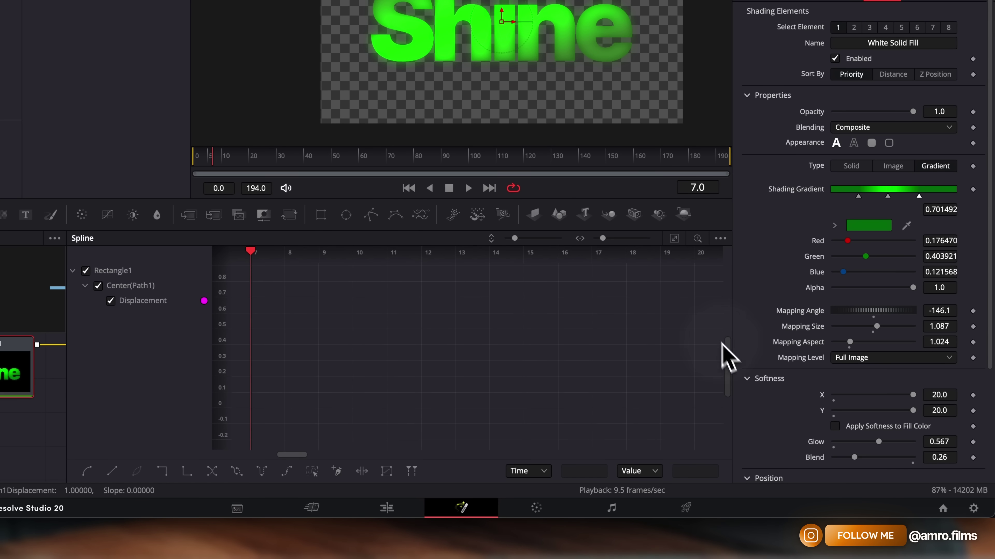
scroll(522, 347, "down", 5)
left_click_drag(281, 280, 584, 369)
left_click(583, 369)
left_click_drag(319, 273, 646, 401)
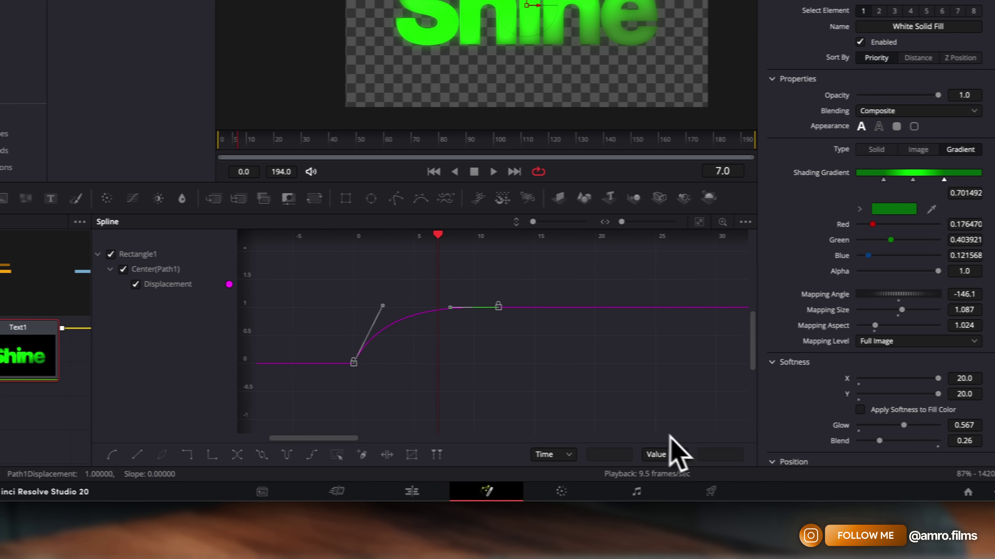
left_click(396, 454)
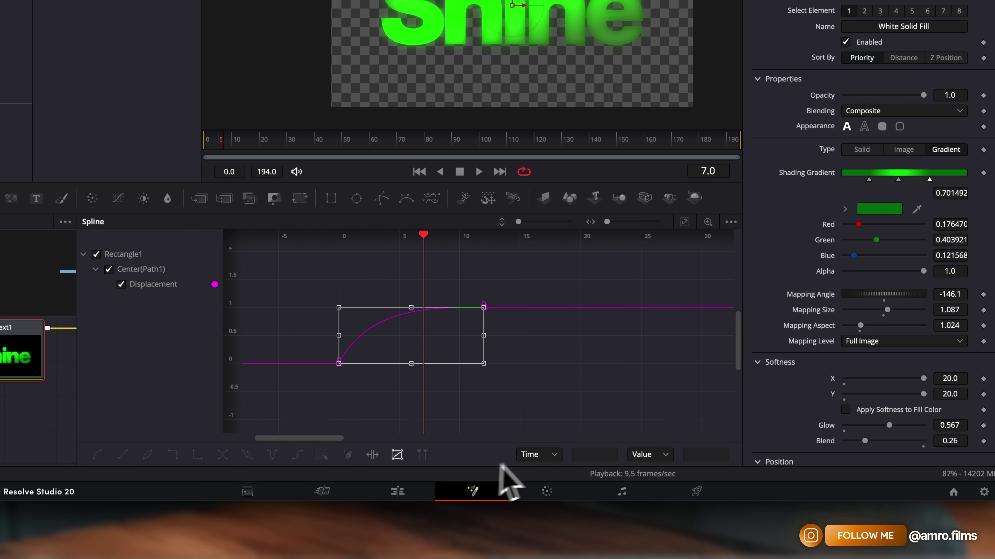
left_click_drag(478, 337, 519, 338)
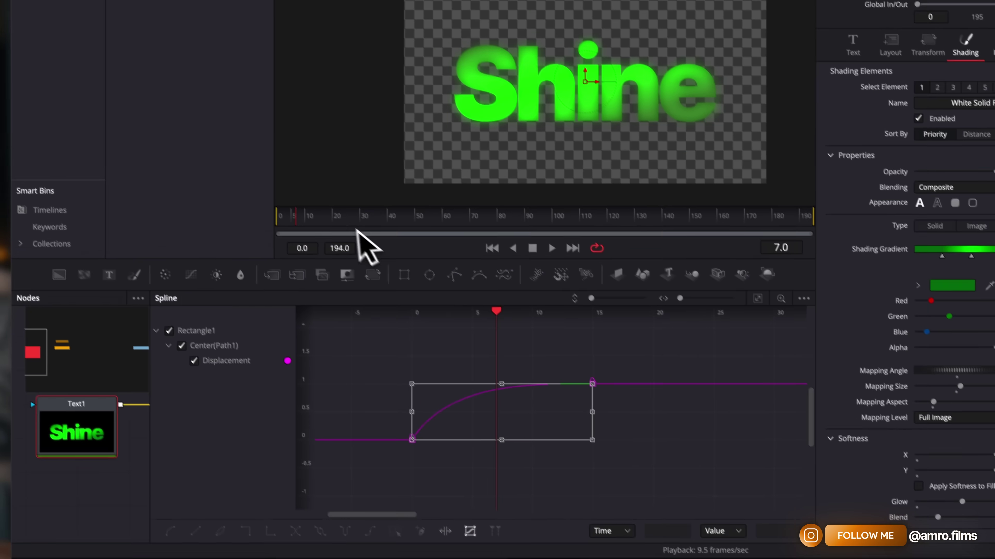
left_click_drag(316, 220, 243, 214)
key("space")
key("space")
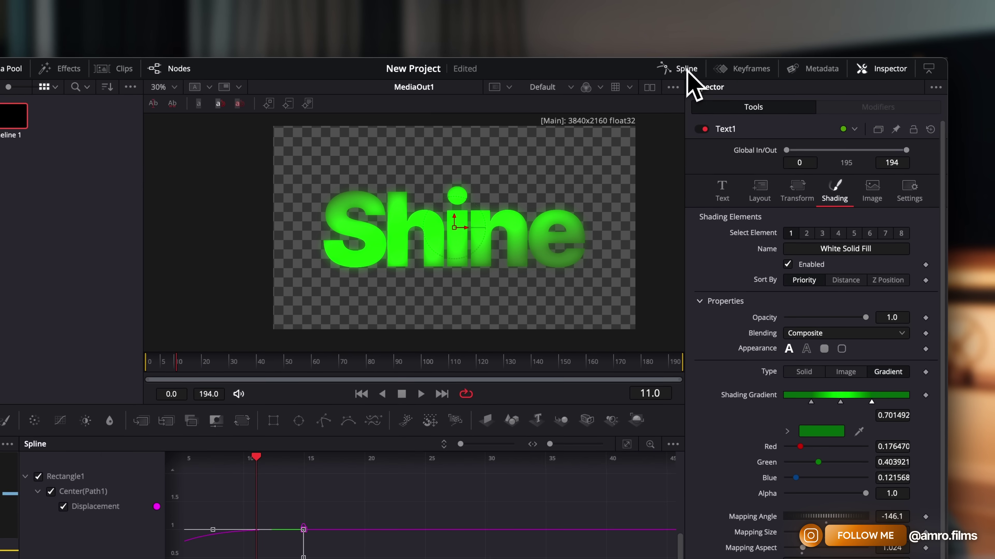
- Close the Spline editor and move SoftGlow1 together with its Rectangle1 mask closer to MediaOut1
left_click(687, 70)
left_click_drag(360, 272, 490, 384)
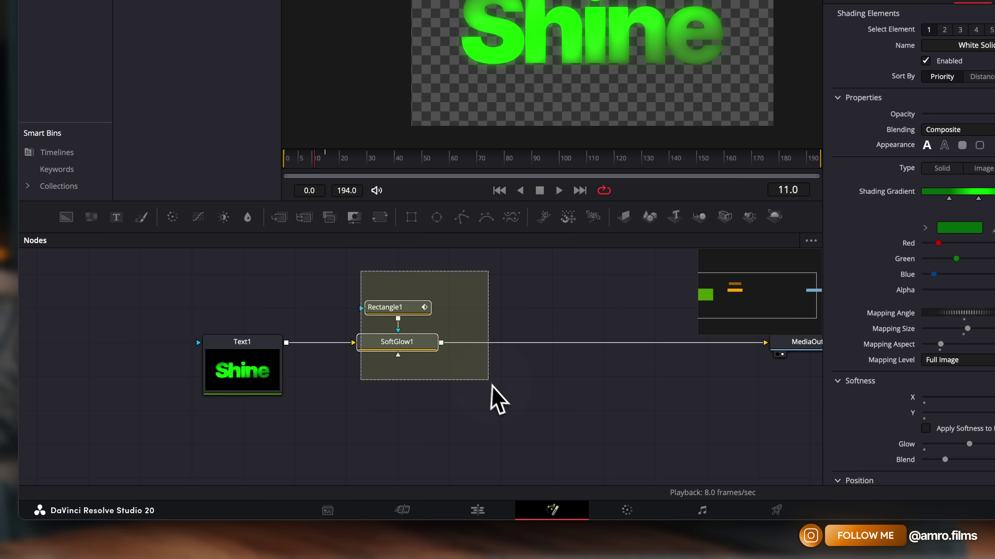
left_click_drag(427, 349, 581, 348)
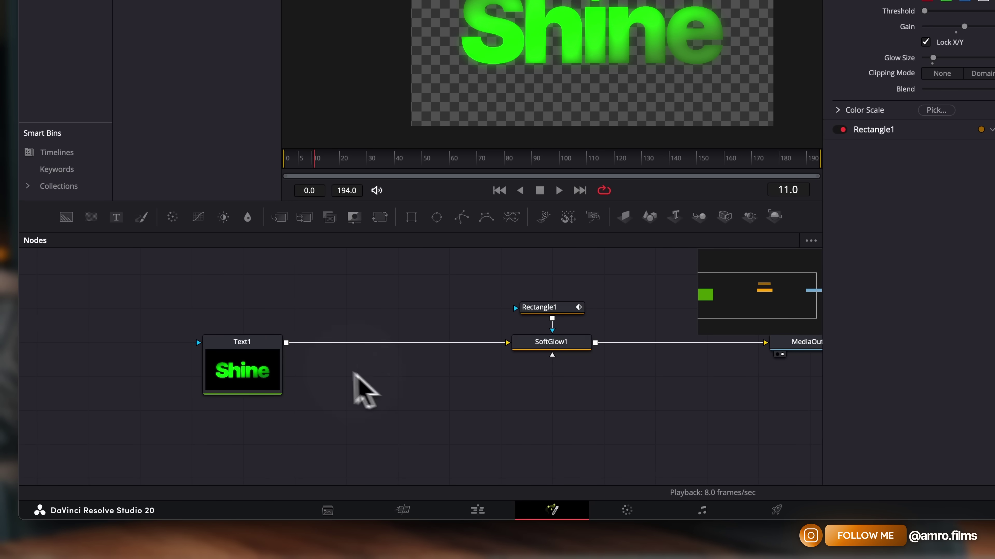
- Insert a Merge node between Text1 and SoftGlow1 and space the nodes out evenly
left_click_drag(254, 349, 204, 345)
key("shift+space")
type("me")
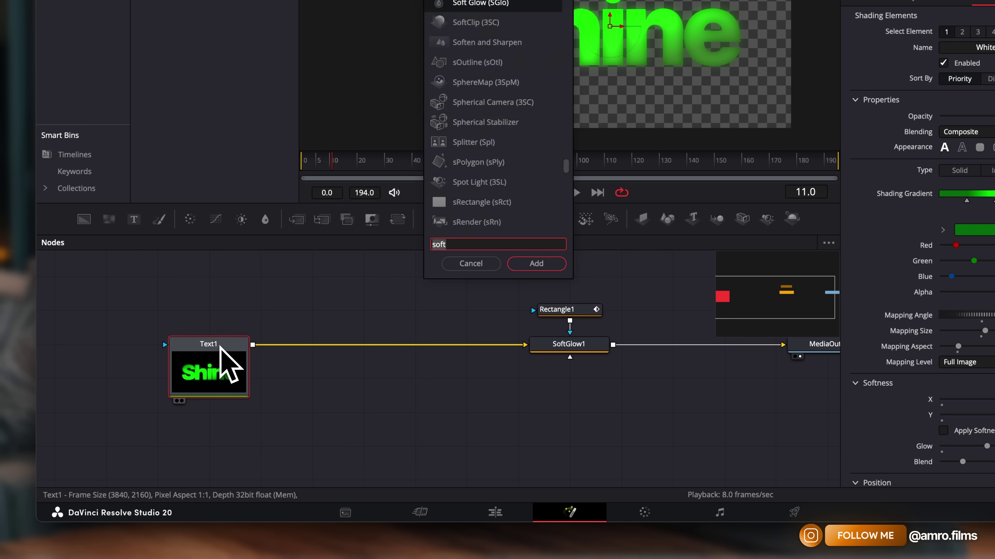
type("rge")
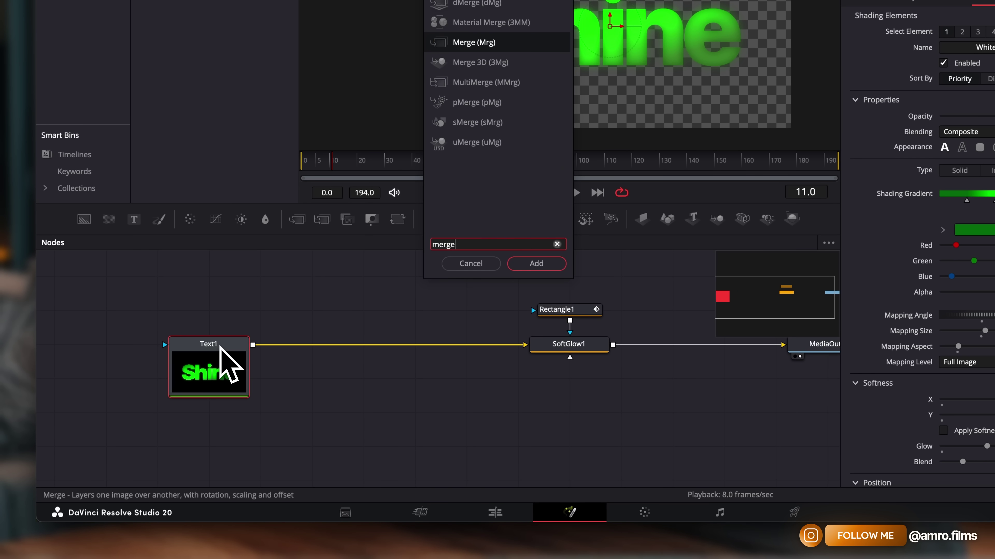
left_click(535, 263)
left_click_drag(337, 348, 388, 348)
left_click(435, 307)
left_click_drag(342, 390, 292, 362)
- Add an Edge Detect node and place it directly below Merge1
key("shift+space")
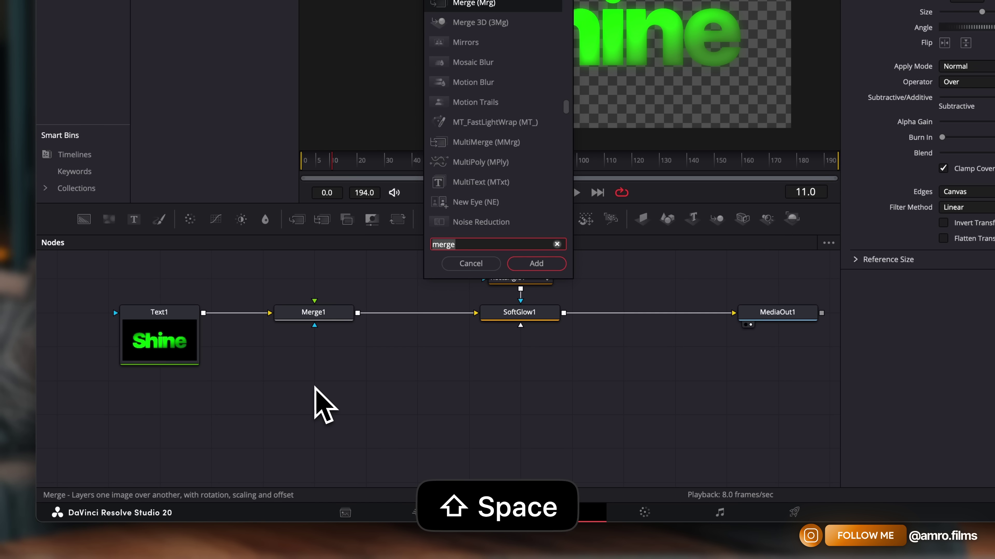
type("edge")
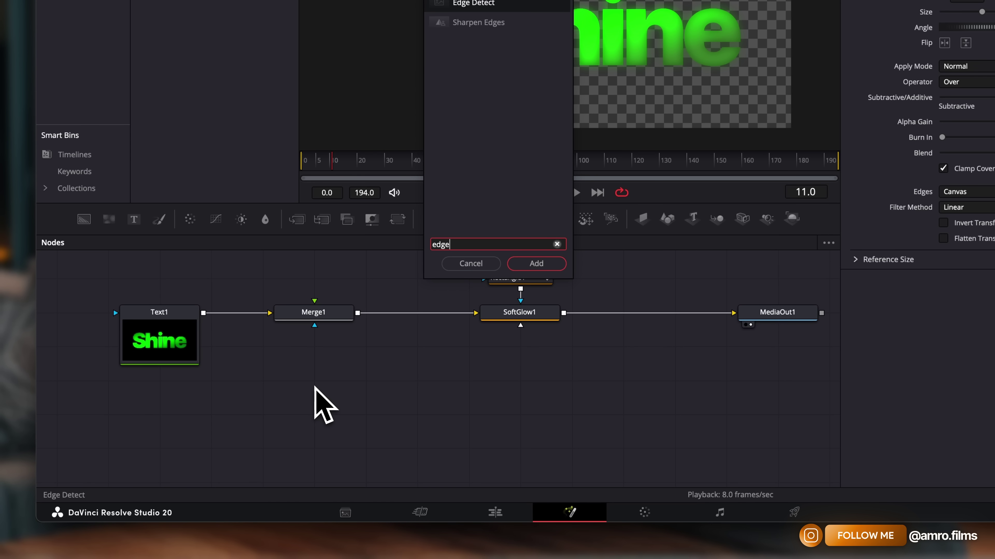
left_click(536, 265)
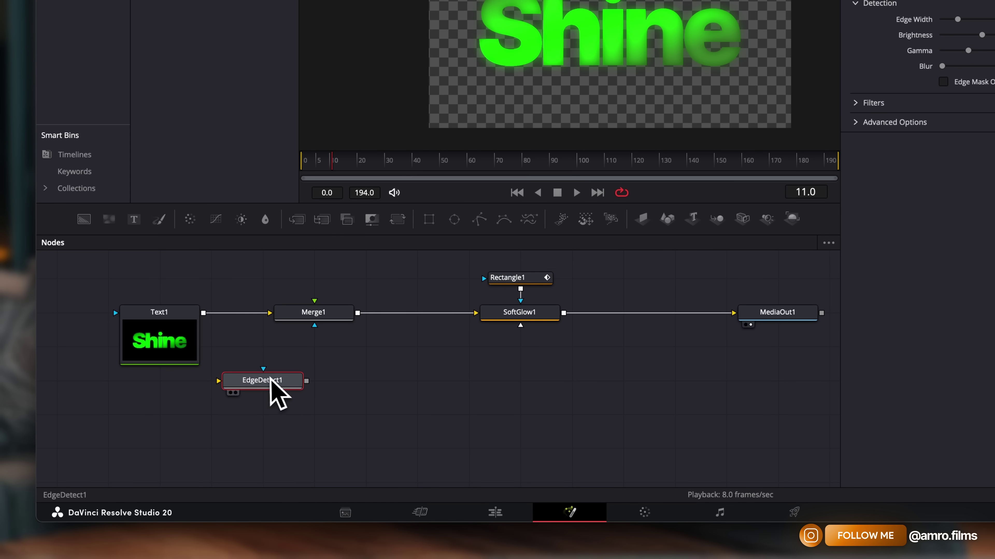
left_click_drag(268, 382, 318, 384)
- Connect Text1 to Merge1's foreground, EdgeDetect1 to its background, and feed Text1 into EdgeDetect1 as well
left_click_drag(270, 316, 251, 350)
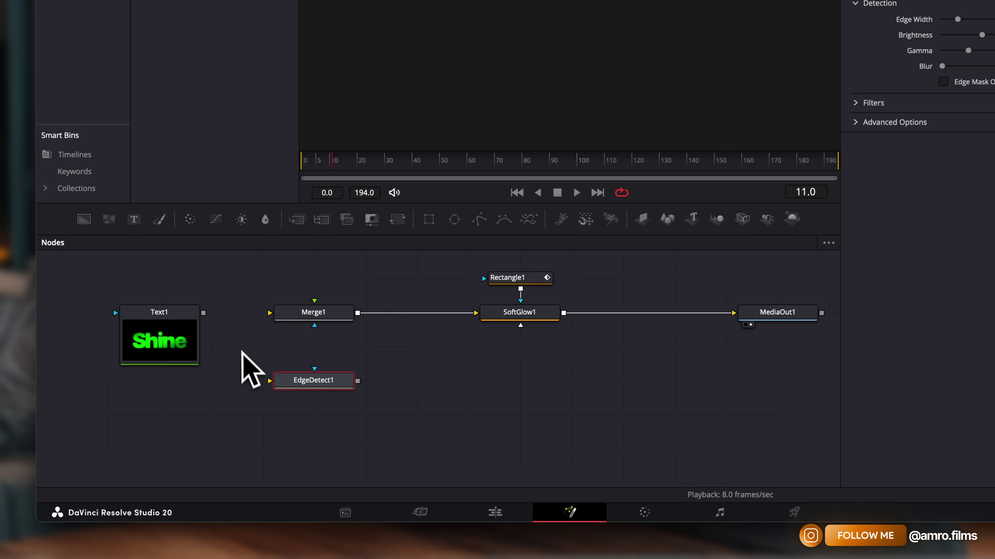
left_click_drag(203, 313, 325, 318)
left_click_drag(358, 381, 314, 303)
left_click_drag(319, 380, 311, 454)
left_click_drag(389, 380, 374, 339)
left_click_drag(486, 354, 484, 383)
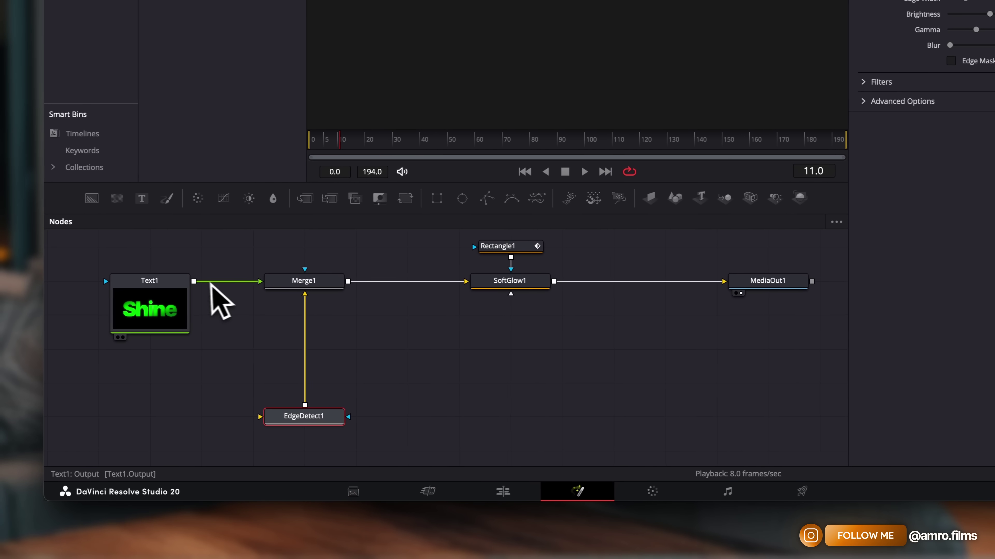
left_click_drag(194, 281, 260, 417)
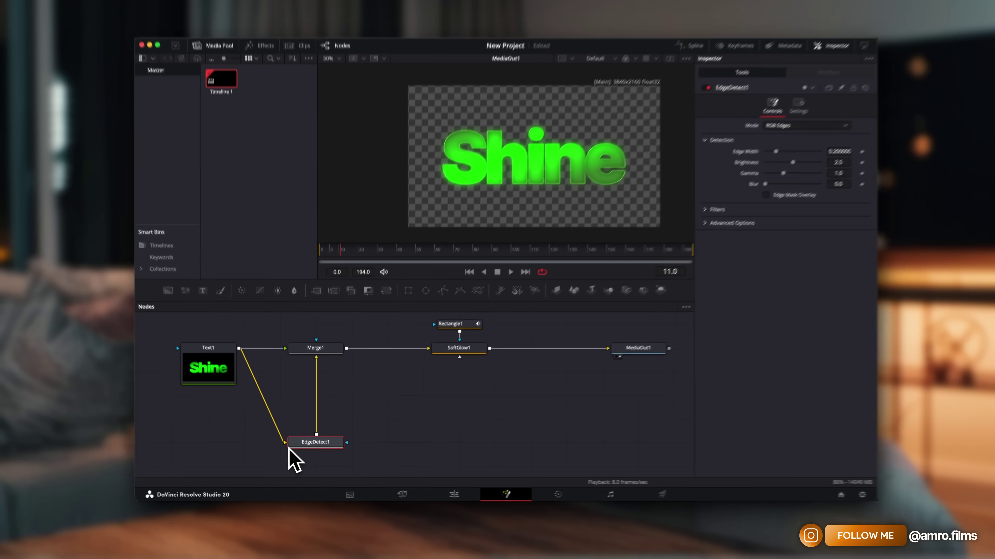
- Inspect the letter outlines up close and set the Edge Detect mode to Grayscale Edges
scroll(520, 182, "up", 5)
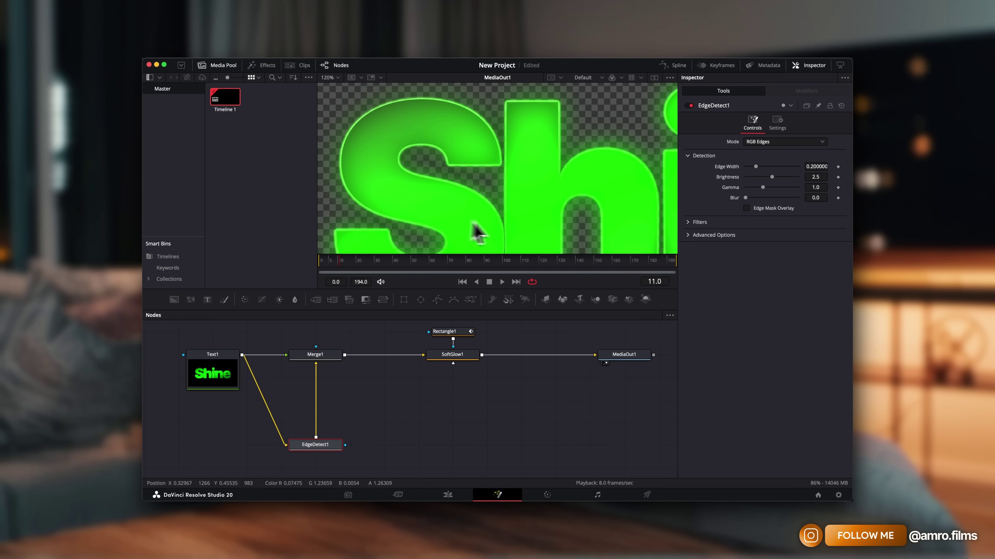
scroll(478, 232, "down", 4)
scroll(528, 204, "down", 1)
scroll(473, 256, "up", 1)
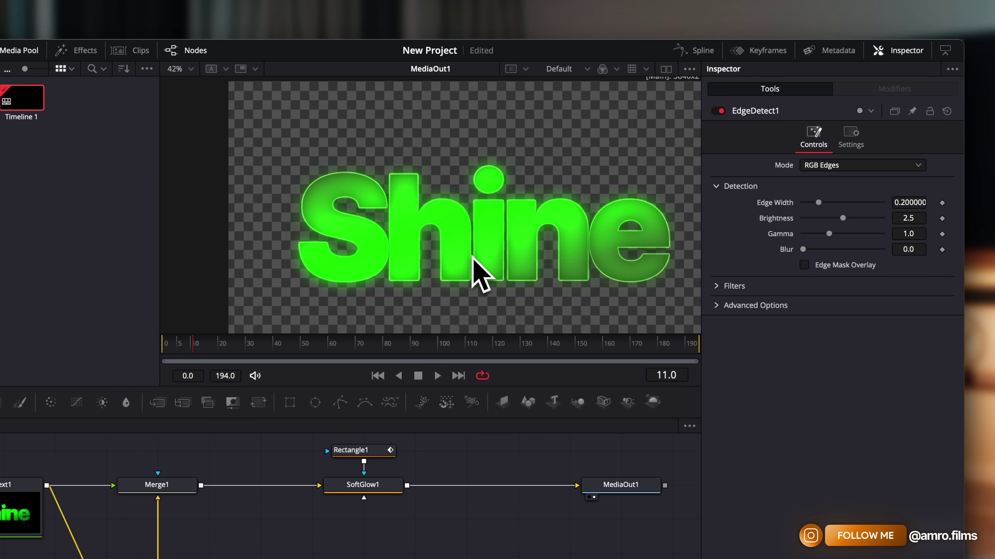
left_click(806, 165)
left_click(846, 199)
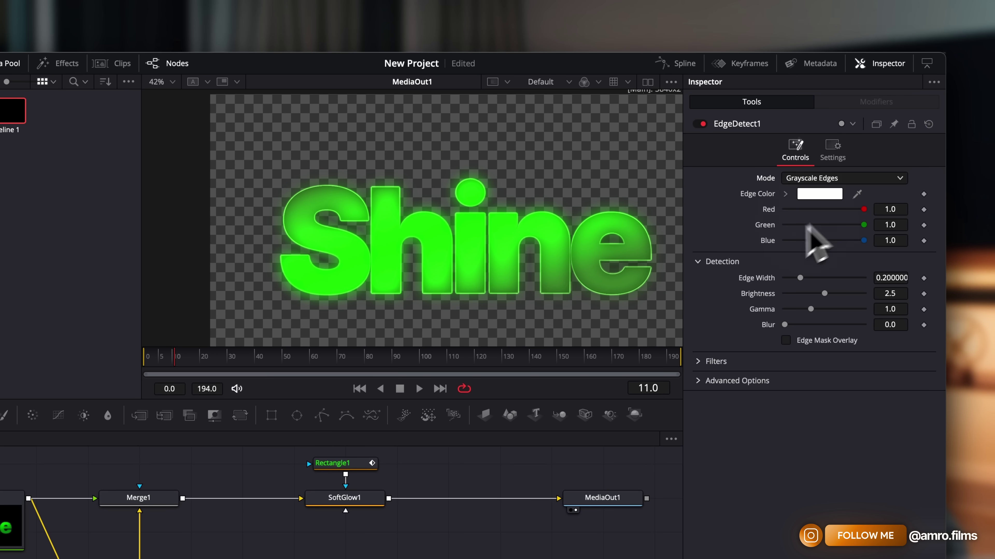
scroll(549, 274, "up", 3)
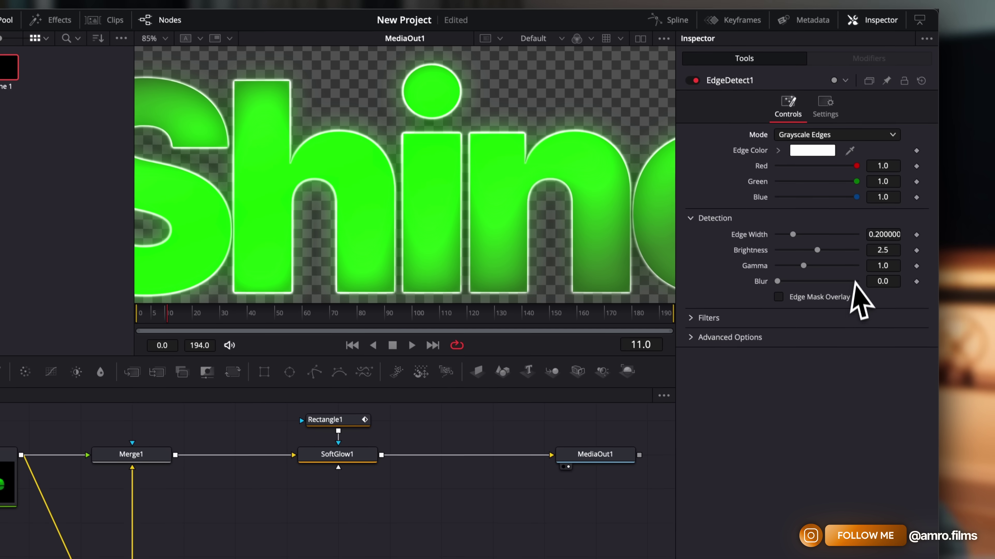
- Try an Edge Detect gamma of 0.5, and set it to 2.0 for a tighter outline
left_click_drag(803, 263, 746, 265)
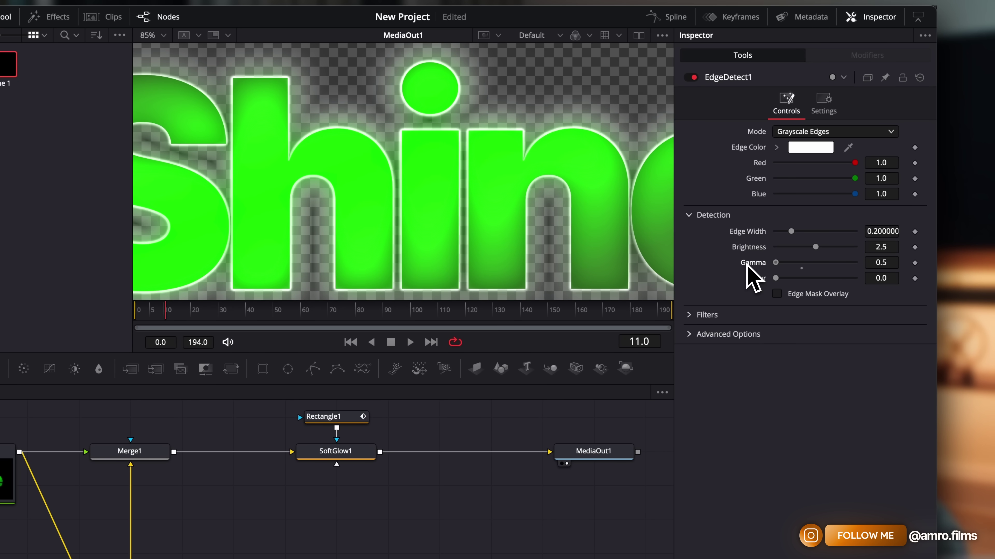
scroll(595, 232, "down", 5)
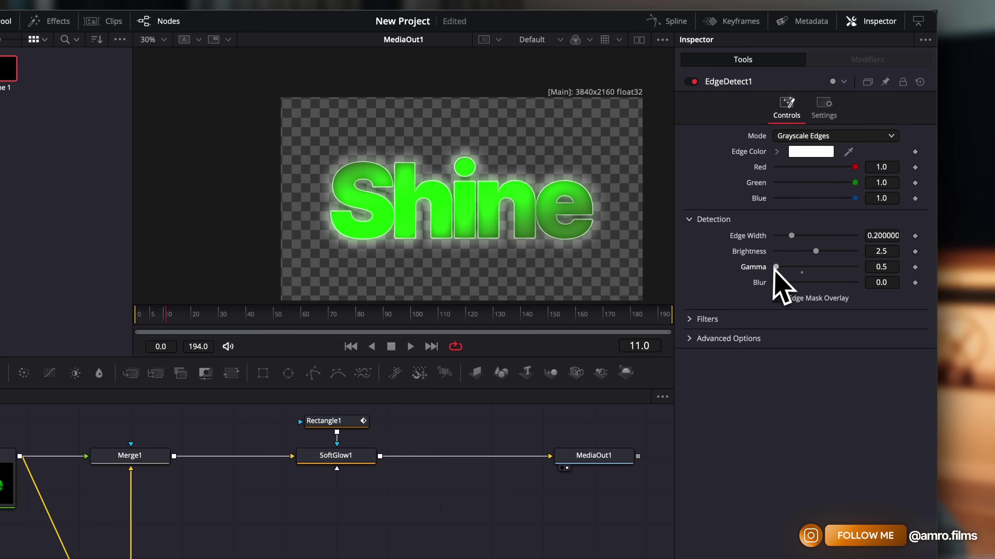
left_click_drag(774, 268, 895, 270)
scroll(503, 208, "up", 4)
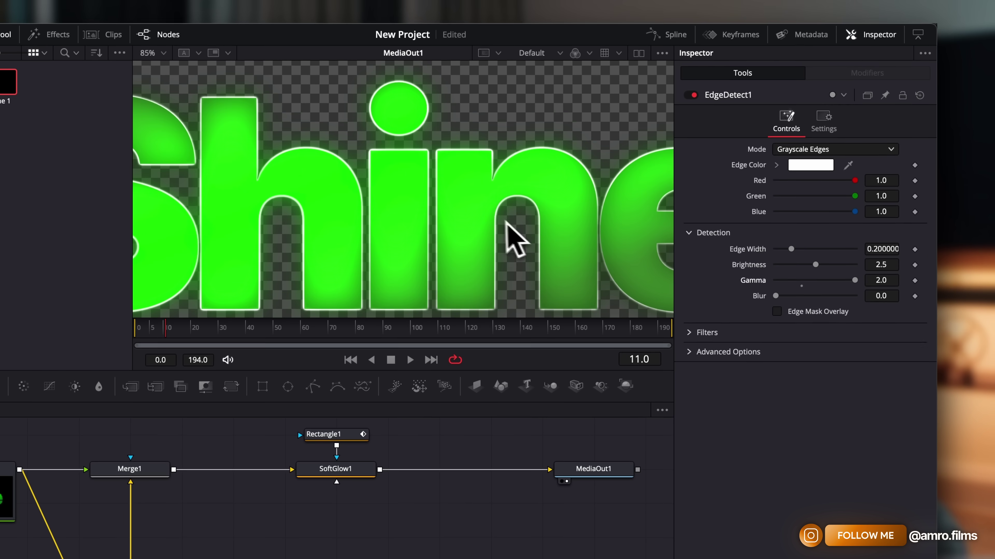
- Set the Edge Detect brightness to 4.606 and fine-tune the edge width for a thin white outline
left_click_drag(791, 249, 798, 245)
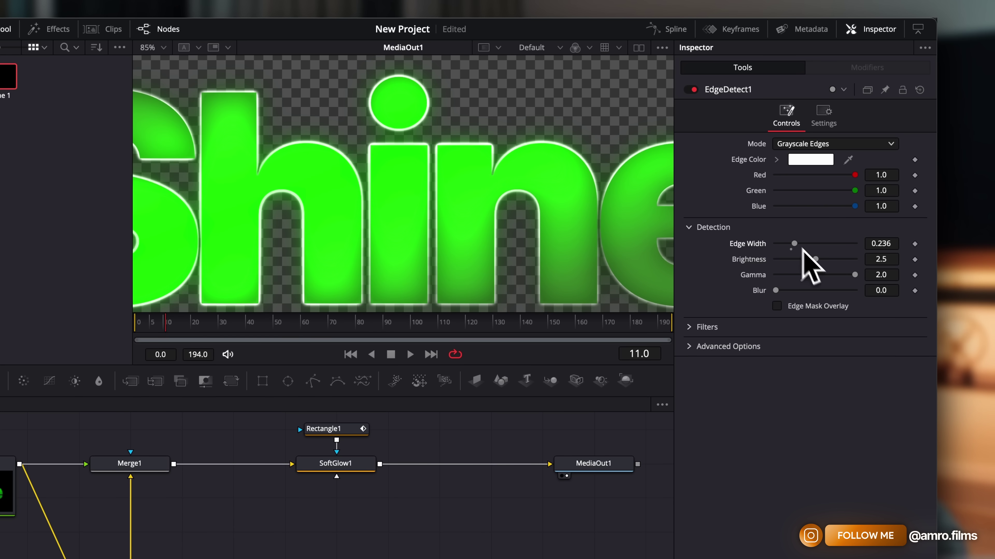
left_click_drag(817, 261, 850, 265)
left_click_drag(795, 244, 795, 246)
scroll(509, 201, "down", 3)
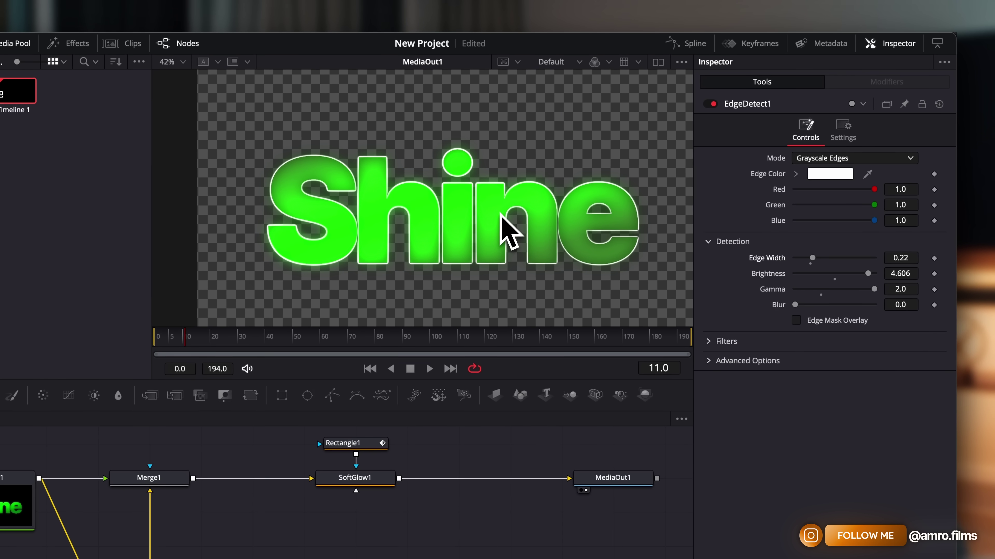
left_click_drag(809, 259, 807, 260)
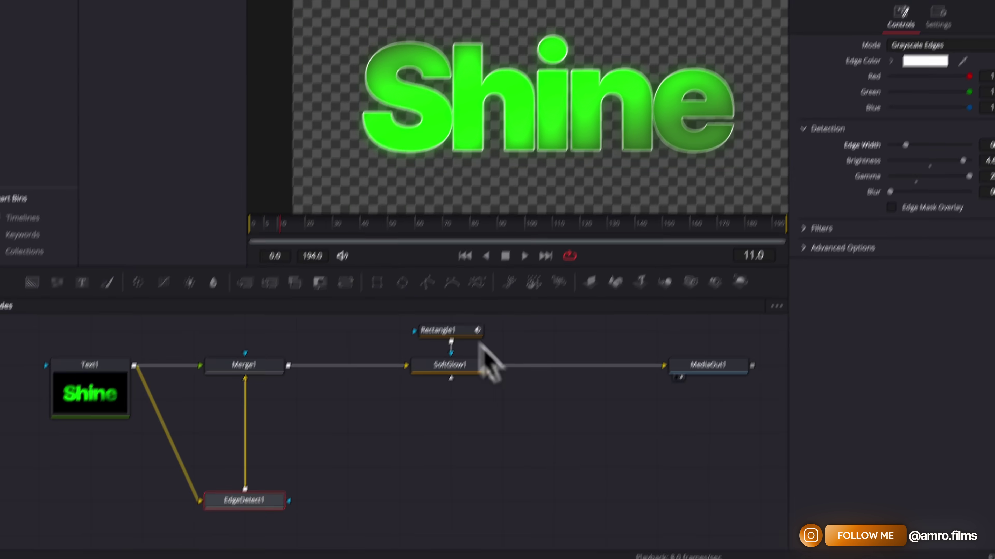
- Copy the animated Rectangle1 mask and paste an unconnected duplicate near EdgeDetect1
left_click_drag(453, 529, 433, 504)
left_click_drag(547, 350, 539, 378)
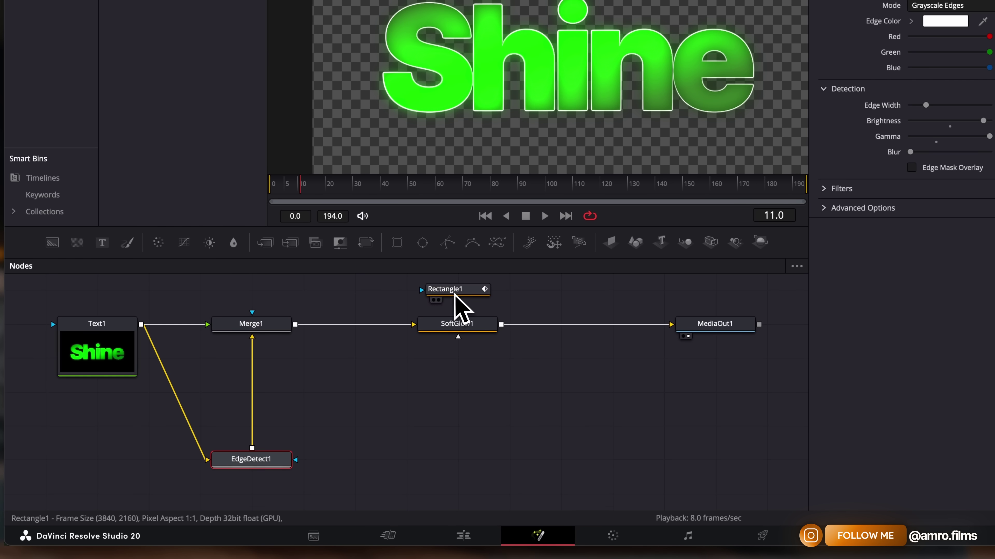
left_click(486, 304)
key("super+c")
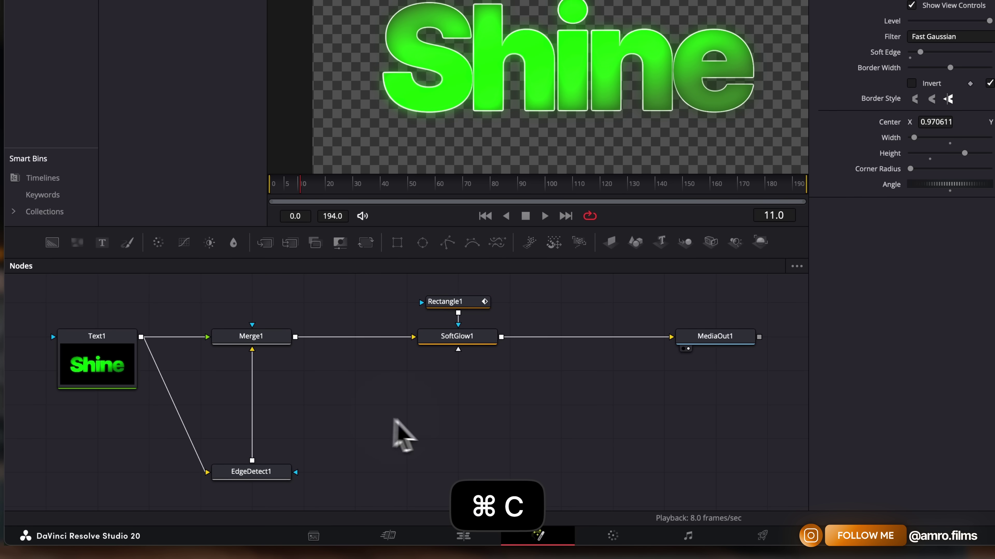
scroll(396, 421, "down", 3)
scroll(396, 422, "left", 2)
key("super+v")
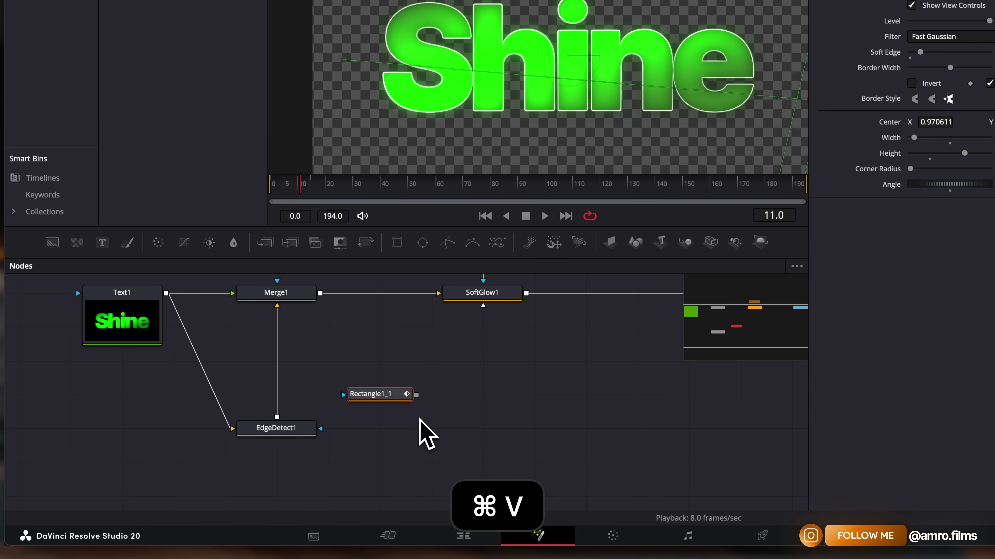
- Place the duplicated rectangle mask below EdgeDetect1 and connect it to that node's mask input
scroll(419, 418, "down", 2)
left_click_drag(395, 365, 327, 399)
scroll(421, 388, "down", 5)
left_click_drag(458, 382, 395, 411)
scroll(395, 411, "up", 3)
- Play back the masked edge sweep from frame 0 and scrub through the first frames to review it
left_click_drag(325, 187, 265, 215)
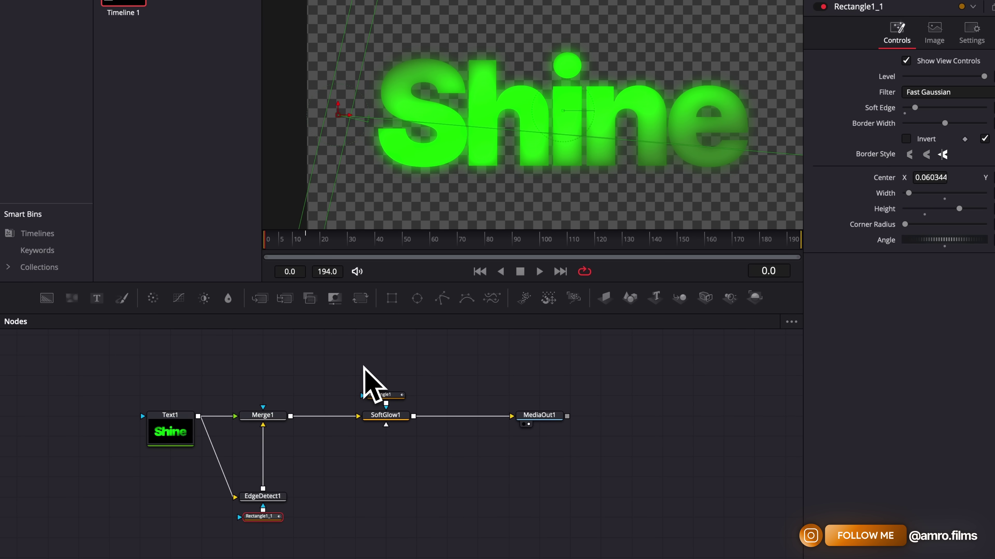
key("space")
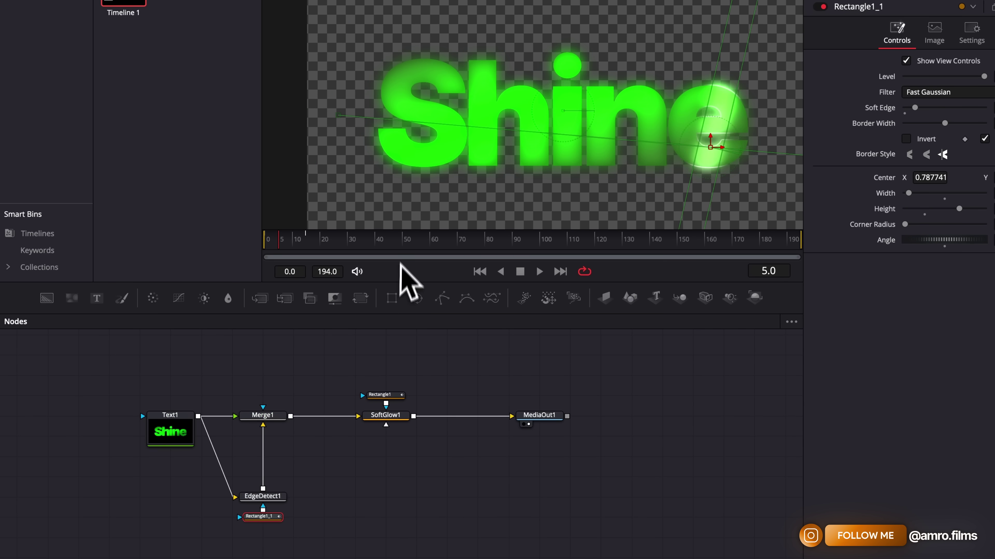
left_click_drag(376, 247, 273, 246)
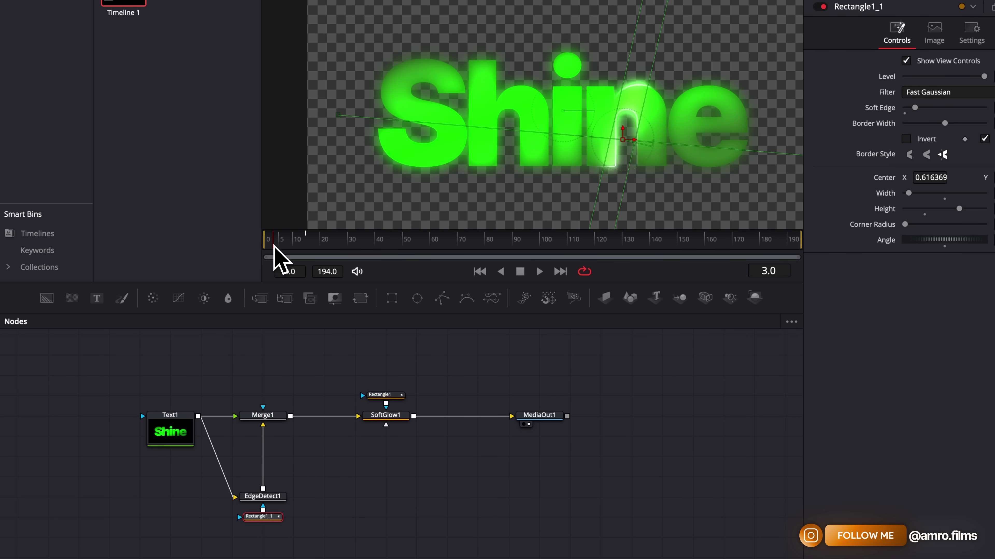
- Inspect the white edge and glow around the letter n at frame 3, and set SoftGlow1's glow size to 1.8
scroll(626, 159, "up", 10)
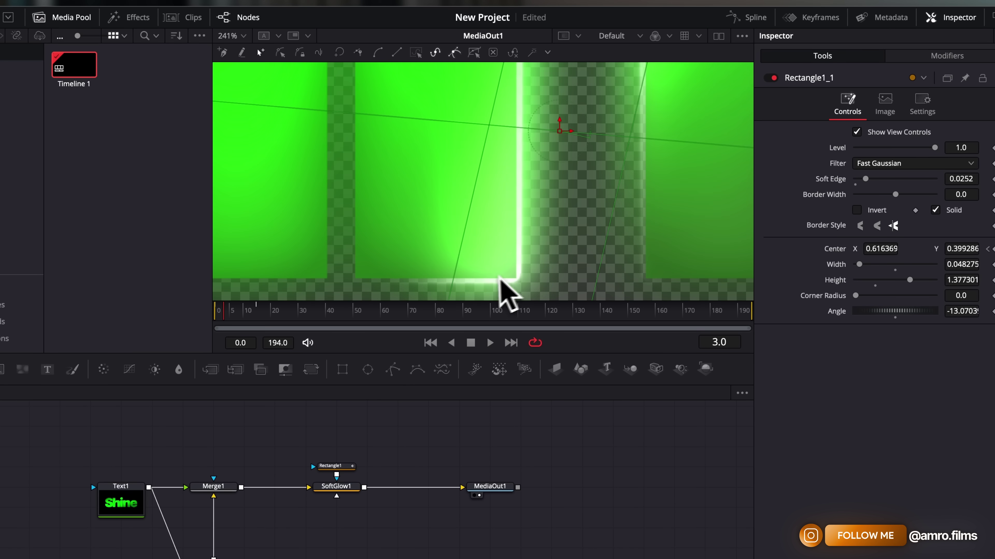
scroll(500, 276, "down", 5)
scroll(541, 185, "up", 4)
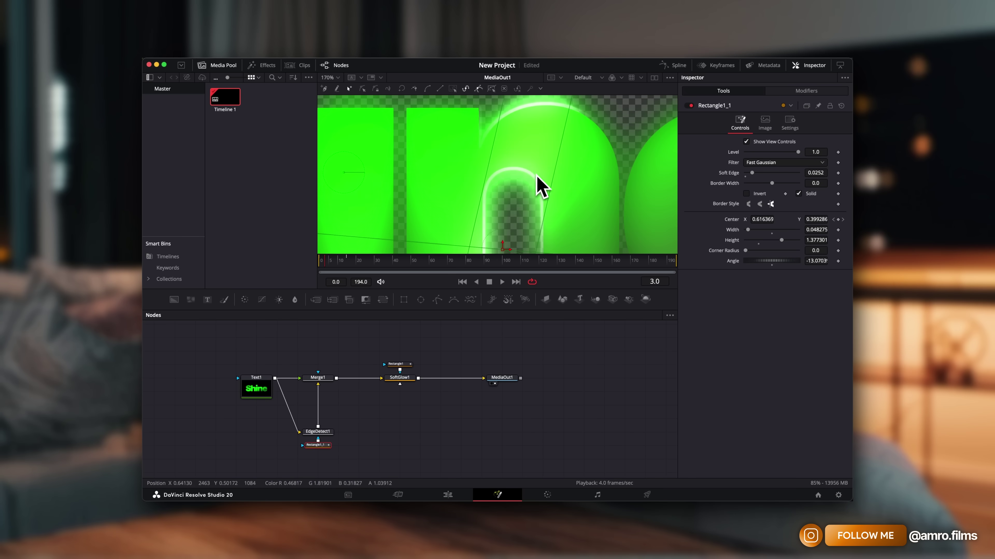
scroll(515, 180, "down", 4)
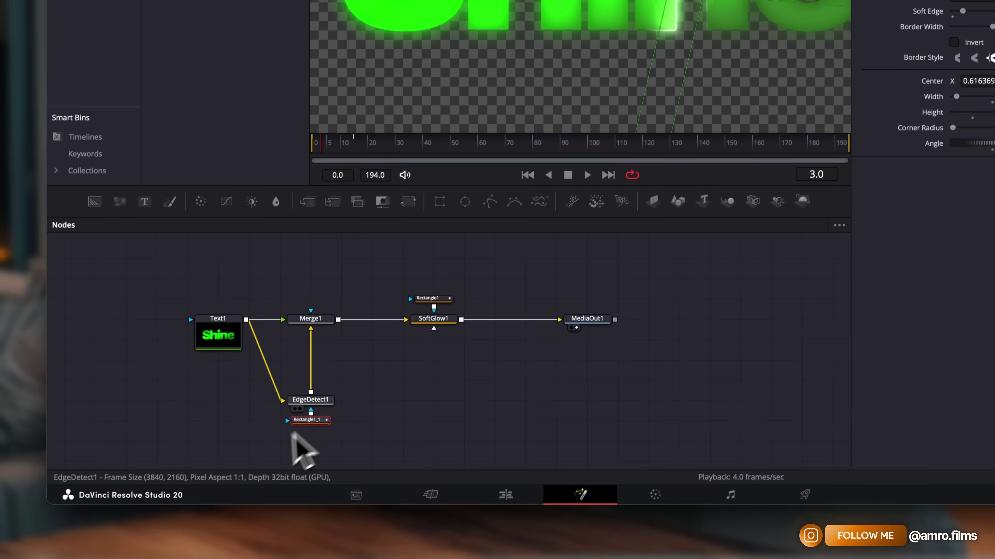
scroll(680, 45, "up", 4)
left_click_drag(656, 13, 612, 94)
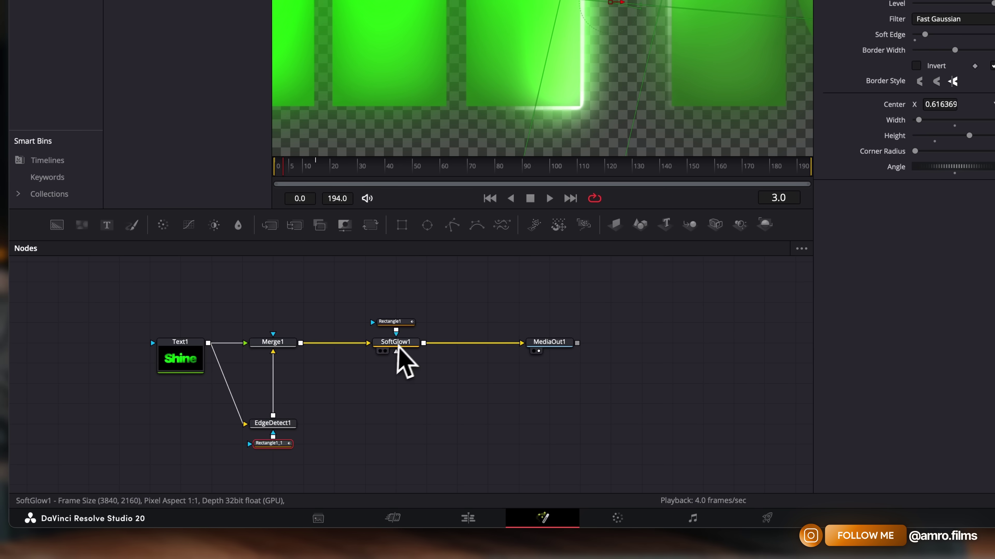
left_click(398, 345)
scroll(610, 104, "down", 5)
scroll(610, 104, "up", 3)
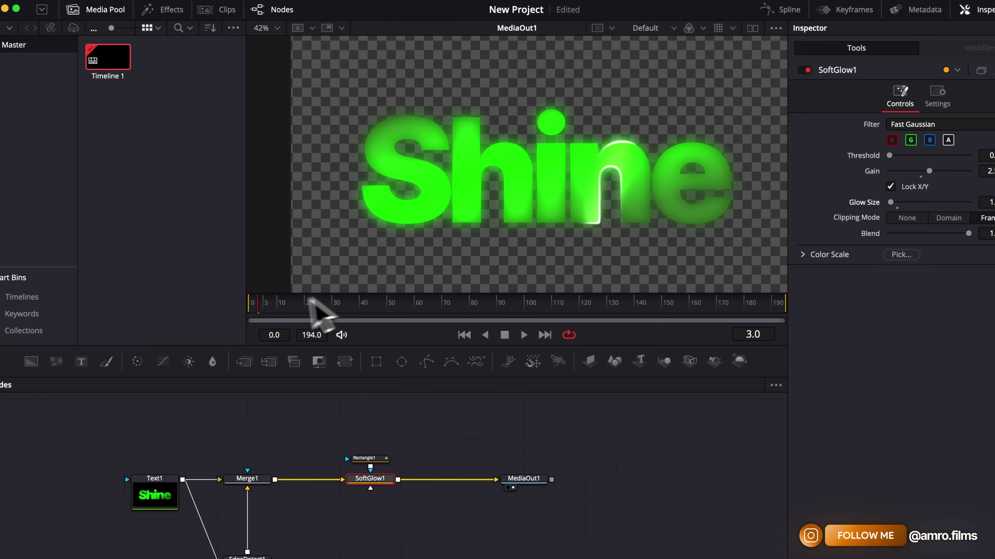
- Play the sweep from frame 0 and examine the glow and white edge up close
left_click_drag(260, 310, 251, 310)
key("space")
scroll(686, 191, "up", 5)
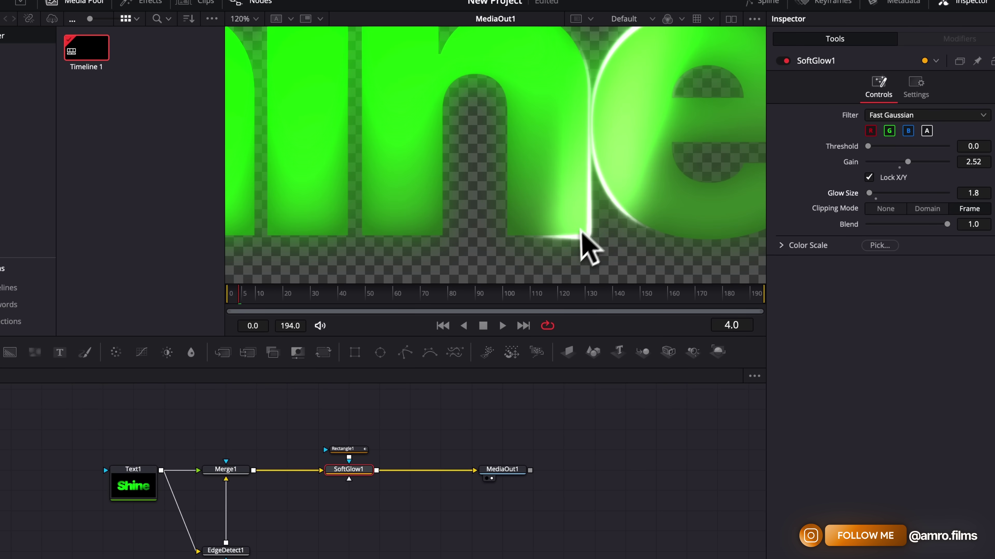
scroll(579, 234, "down", 5)
- Set EdgeDetect1's edge width to 0.165 and check the outline between the letters n and e
left_click(239, 552)
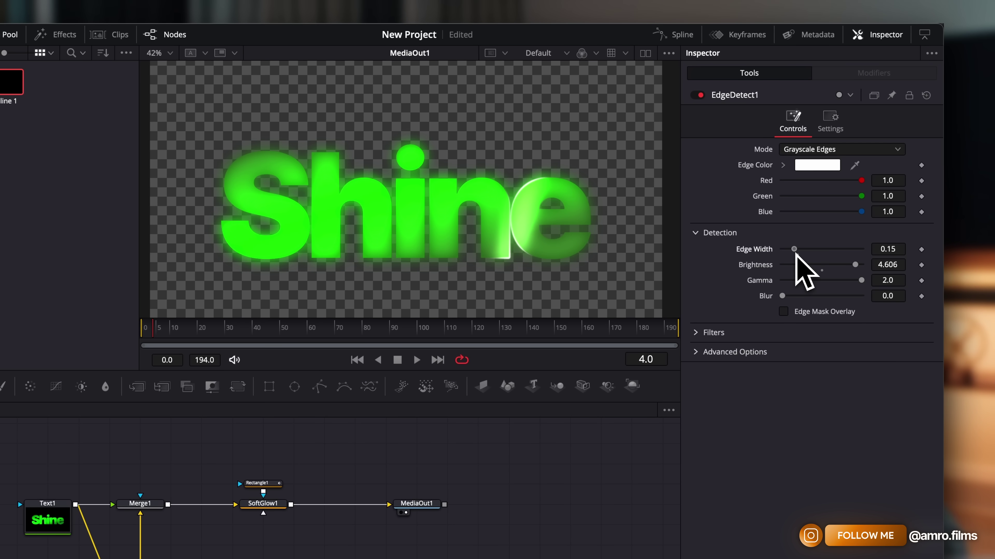
scroll(558, 222, "up", 5)
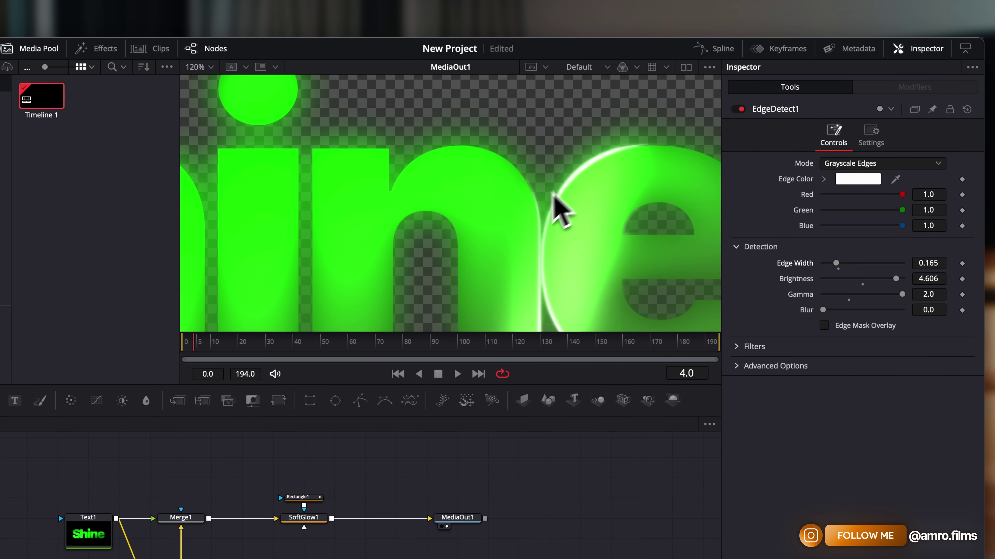
scroll(427, 210, "down", 3)
- Play the adjusted shine sweep from frame 0 and review the whole title with Text1 selected
left_click(350, 377)
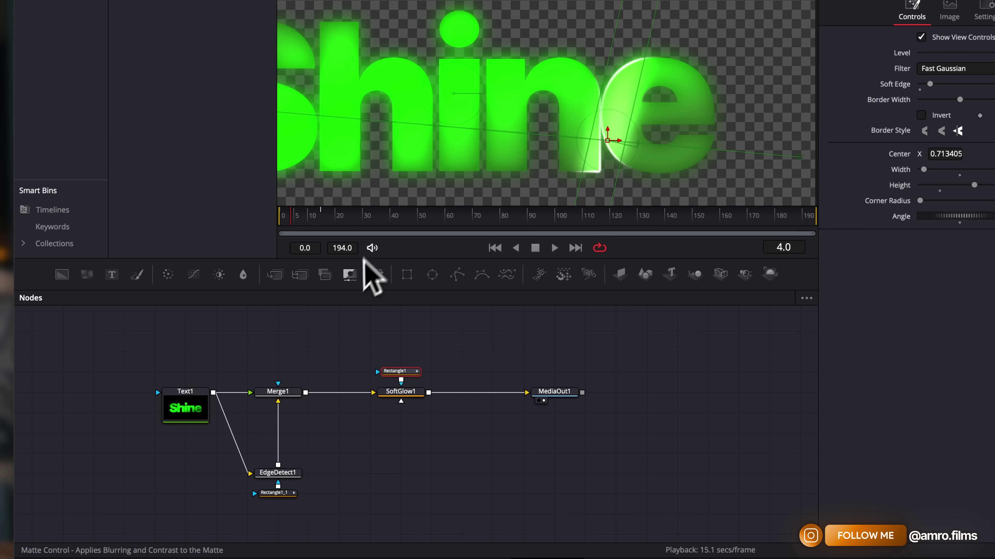
left_click(49, 524)
left_click_drag(355, 226, 309, 227)
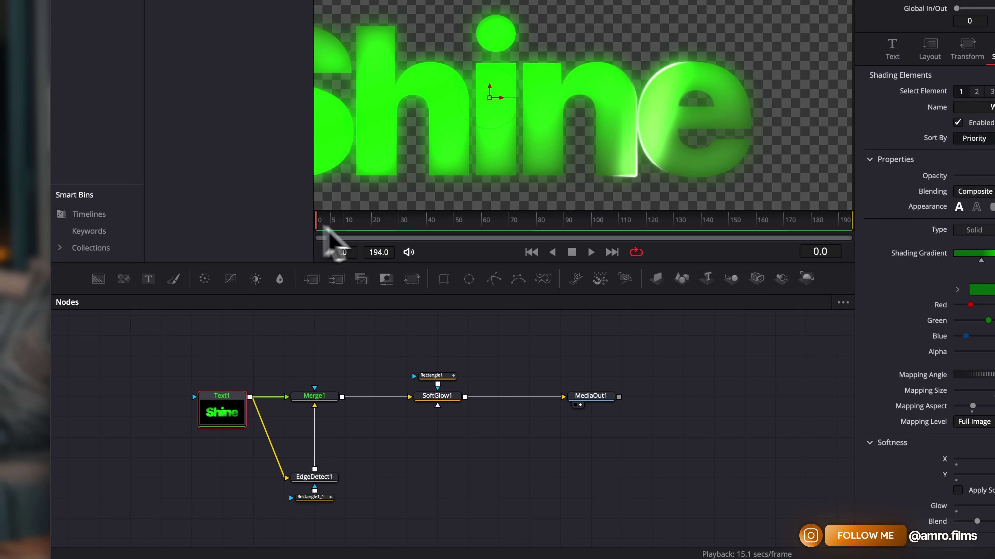
scroll(475, 160, "down", 5)
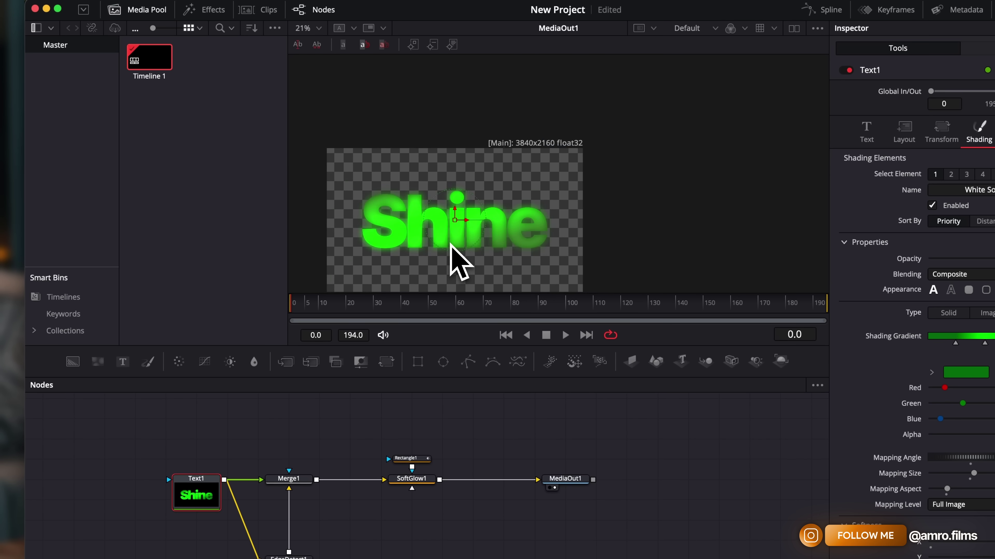
scroll(450, 245, "up", 2)
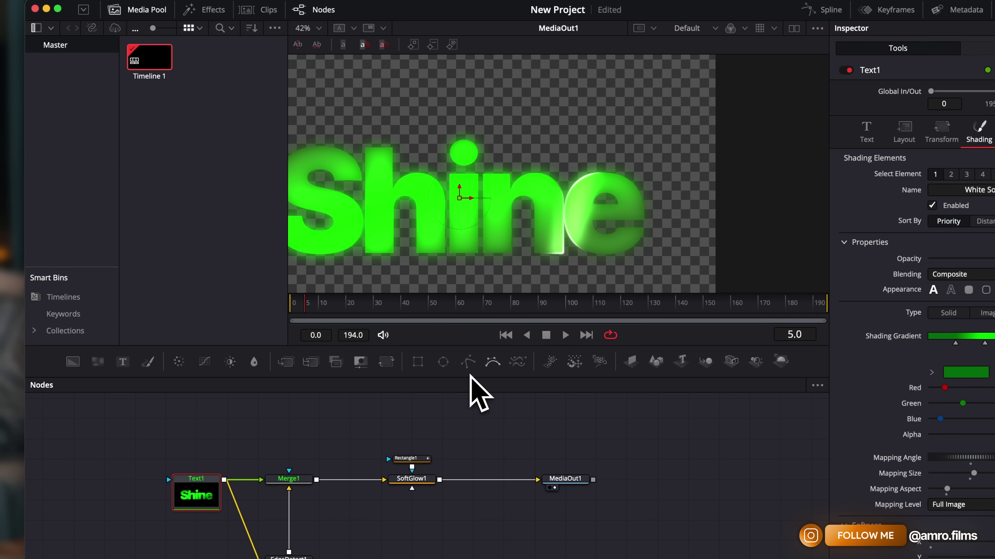
key("space")
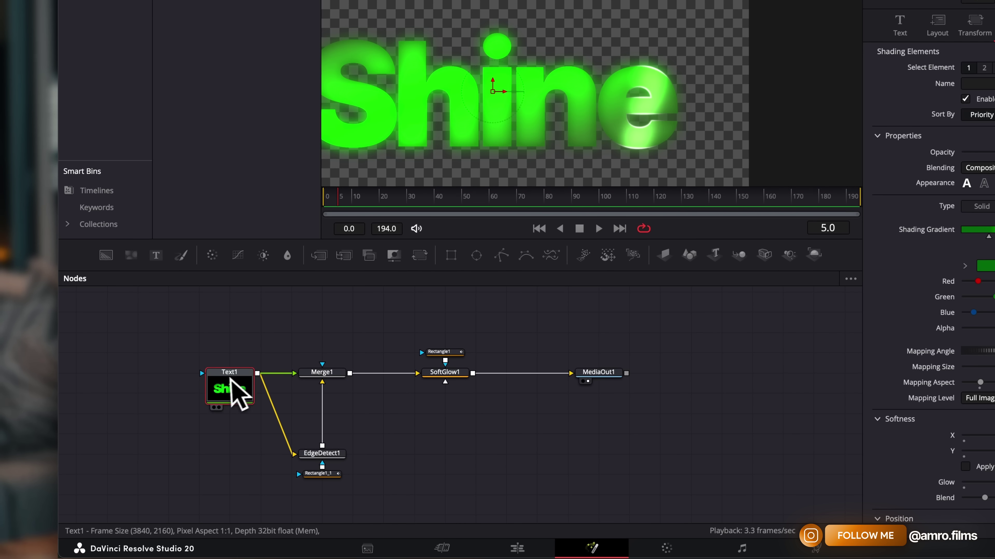
- Insert a Color Corrector node directly after Text1, spacing the nodes out ahead of Merge1 and EdgeDetect1
left_click_drag(231, 381, 170, 380)
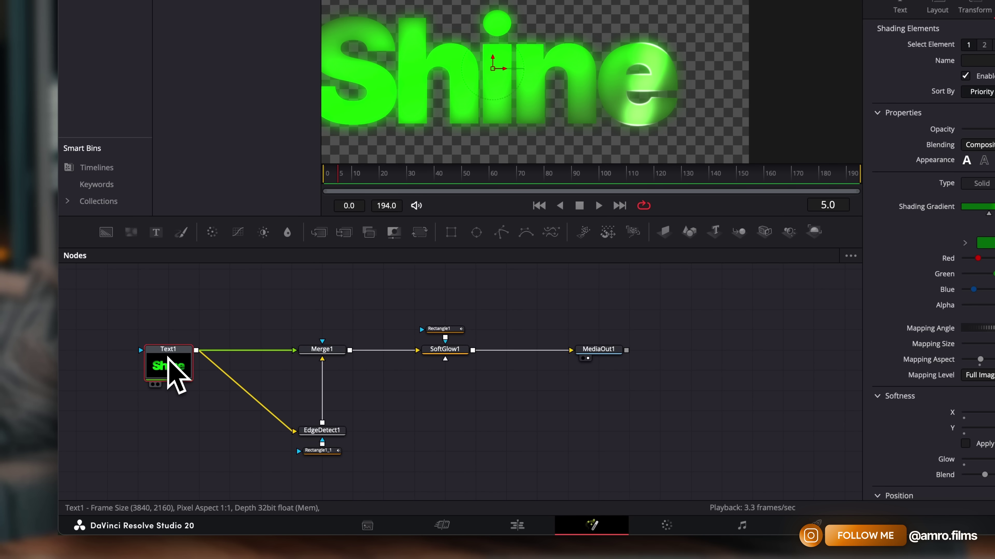
key("shift+space")
type("colou")
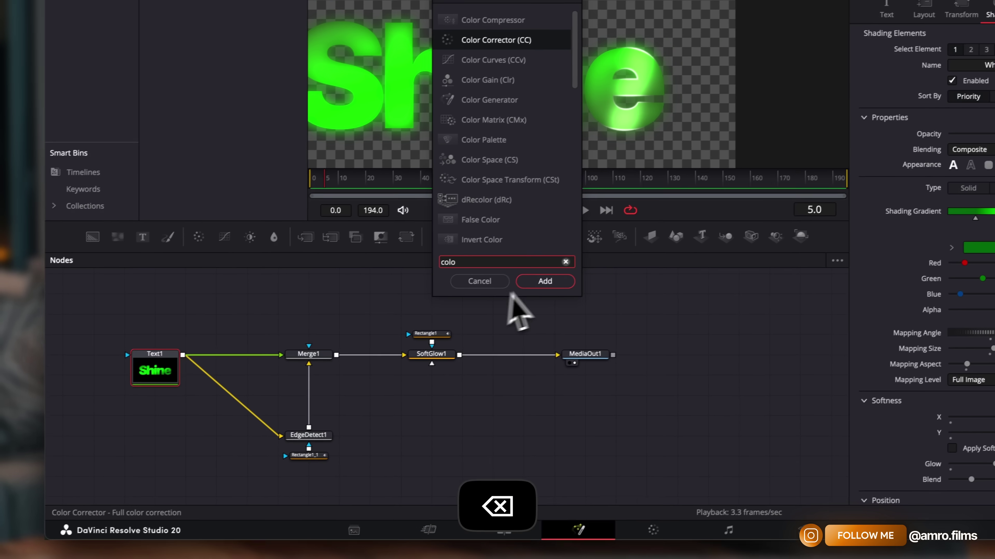
key("Return")
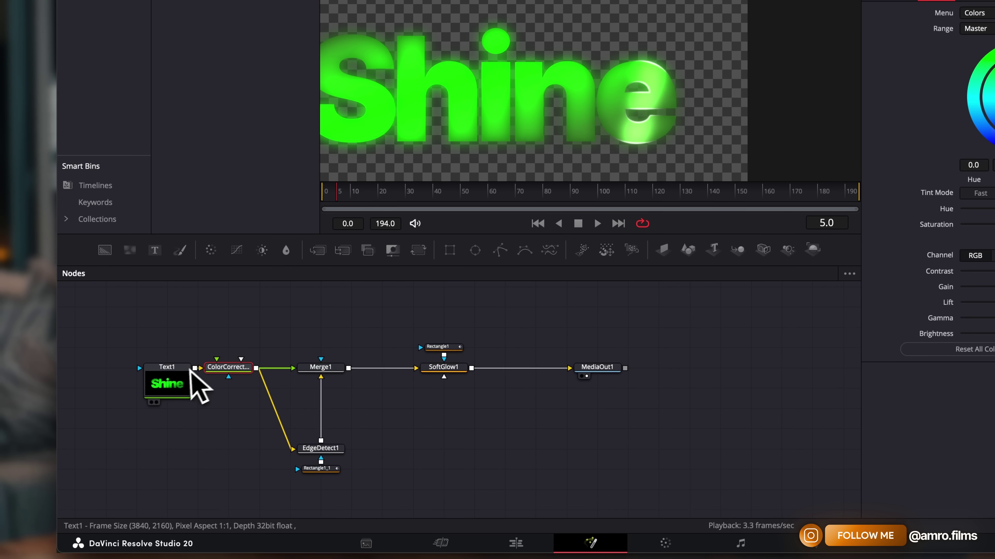
left_click_drag(178, 371, 147, 372)
left_click_drag(245, 369, 216, 371)
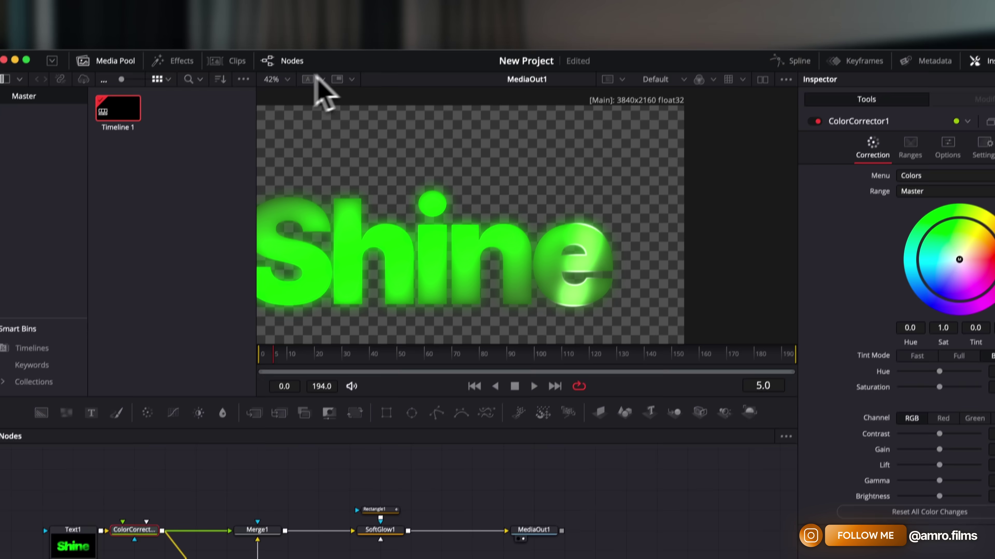
- Fit the title in the viewer and try tinting it orange-red with ColorCorrector1's master color wheel
left_click(287, 79)
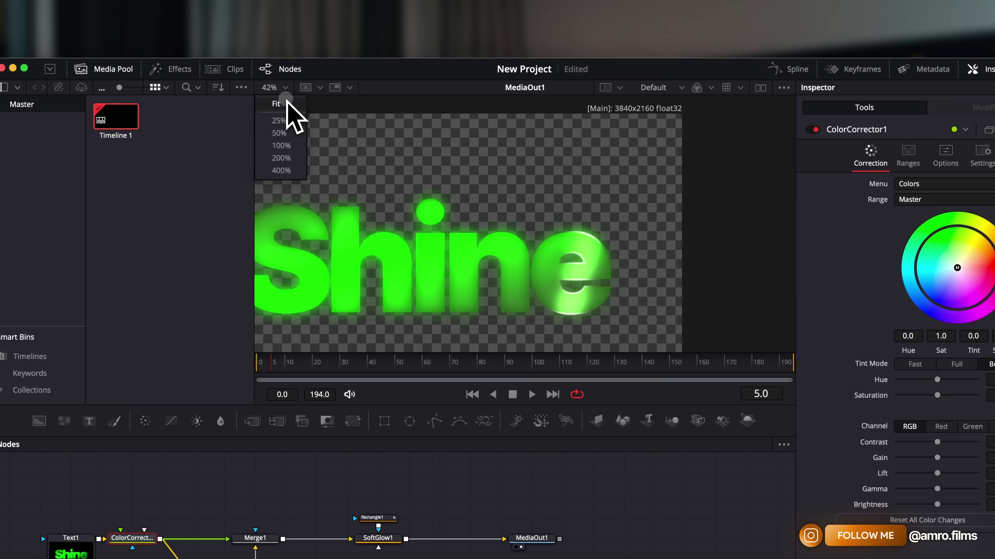
left_click(287, 102)
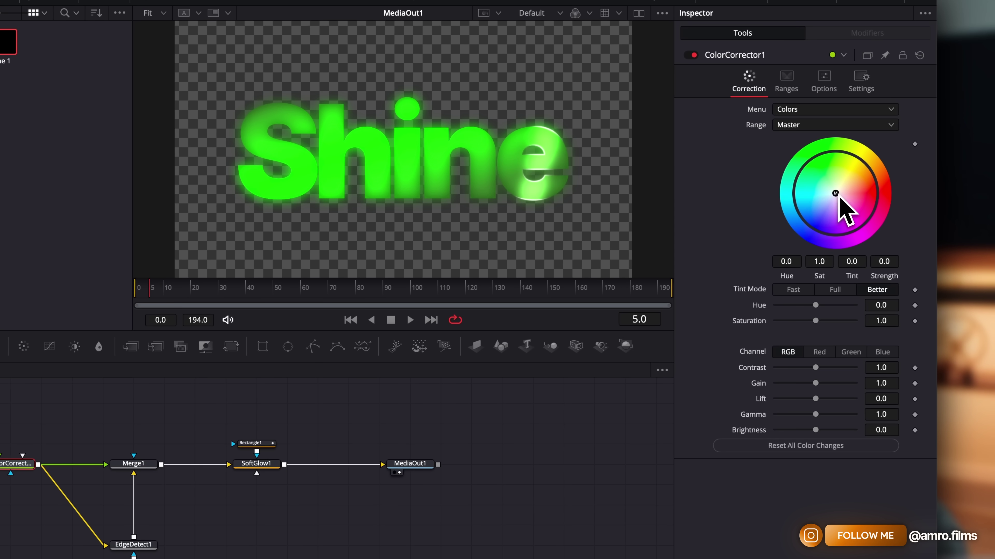
left_click_drag(852, 189, 881, 170)
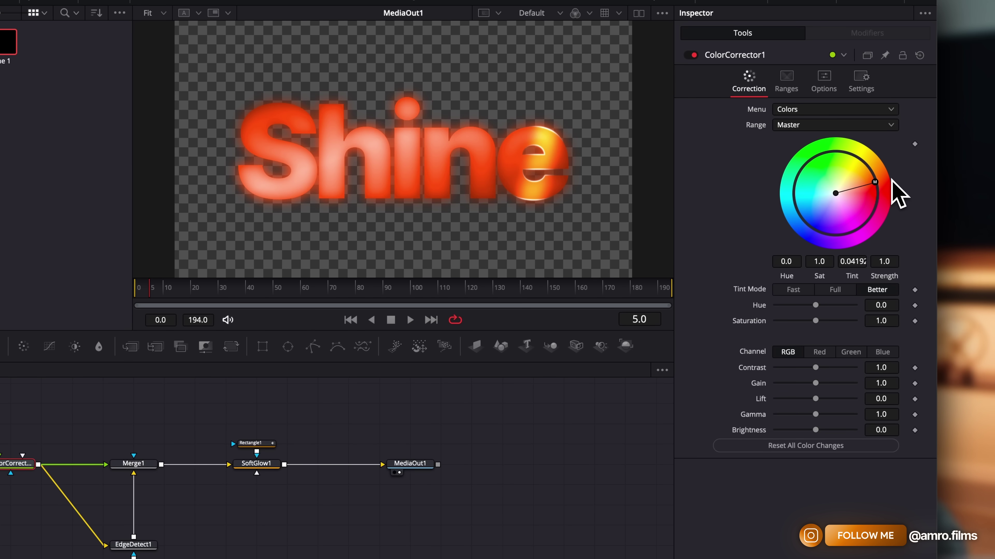
key("super+z")
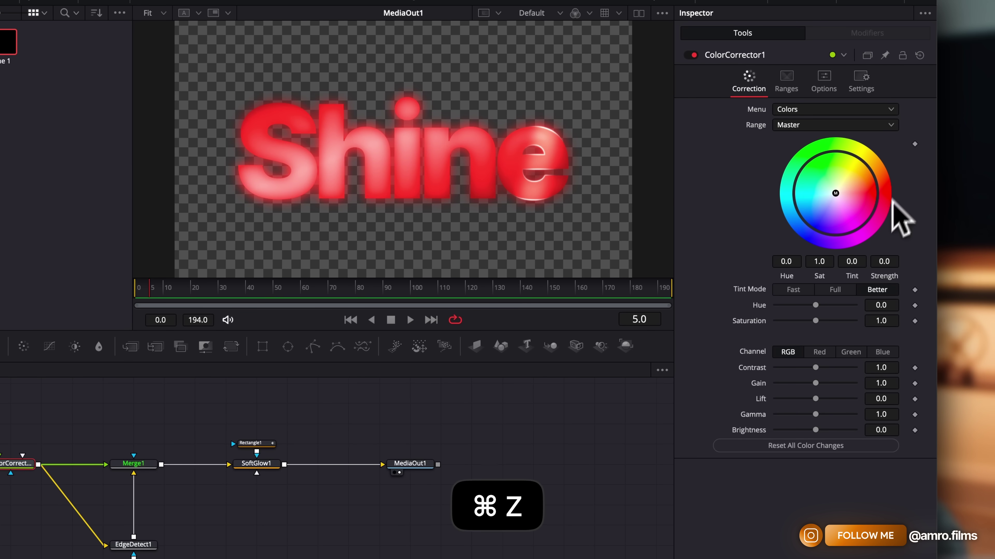
- Turn the title cyan by setting ColorCorrector1's hue to 0.22 and saturation to 1.52
mouse_move(815, 305)
left_mouse_down()
mouse_move(801, 305)
mouse_move(826, 306)
left_mouse_up()
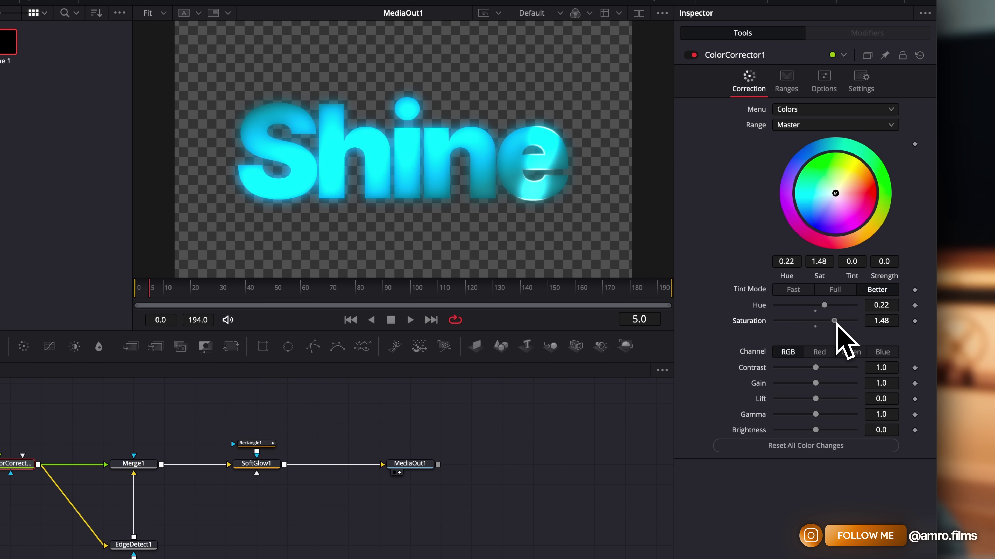
scroll(466, 192, "up", 5)
scroll(463, 191, "down", 8)
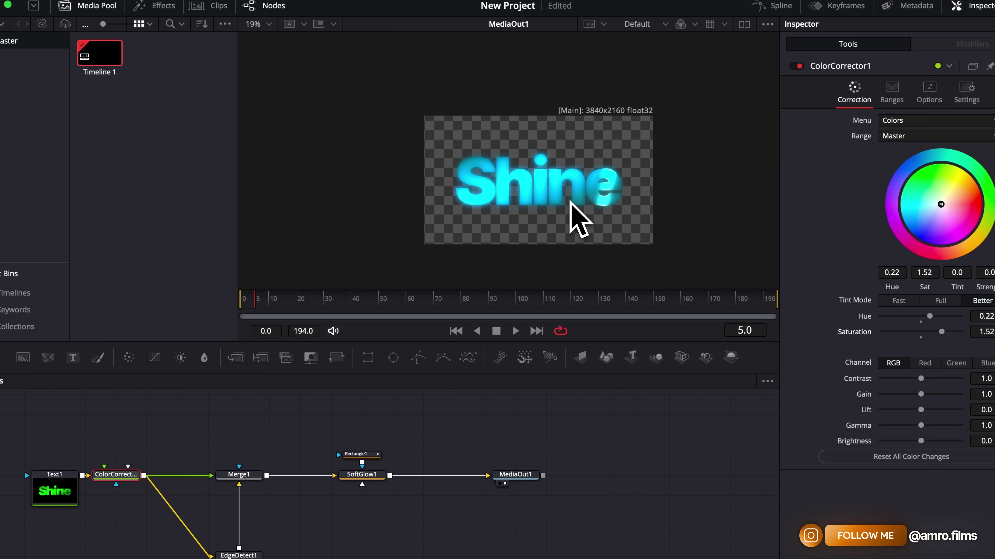
- Play back the cyan title from frame 0 and return to the Edit page timeline
left_click_drag(321, 299, 232, 302)
key("space")
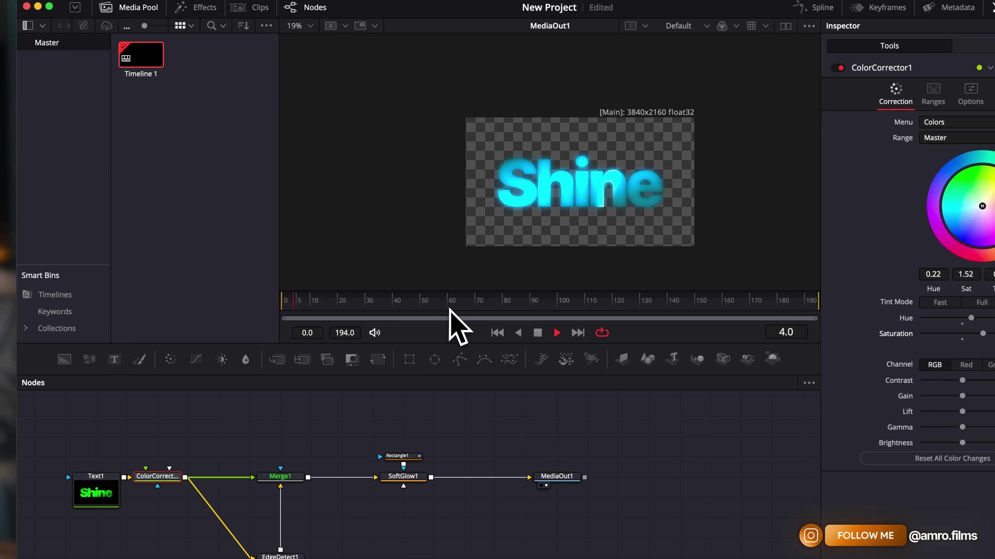
key("space")
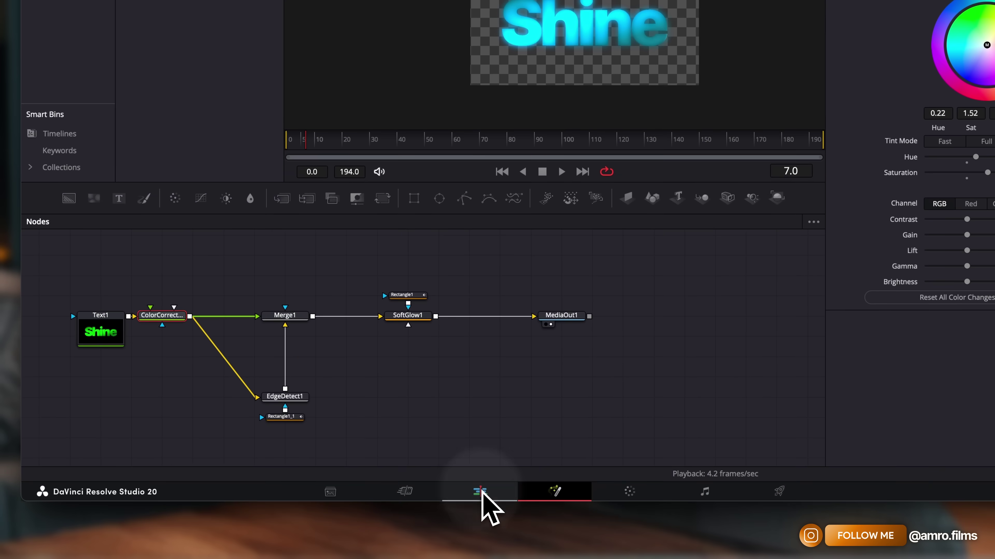
left_click(480, 492)
scroll(450, 298, "left", 3)
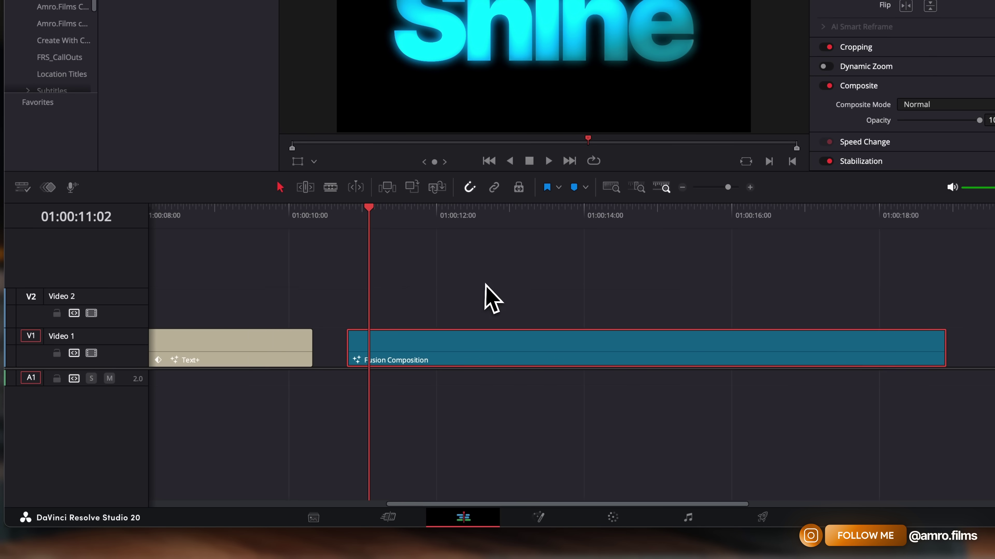
left_click_drag(249, 348, 673, 313)
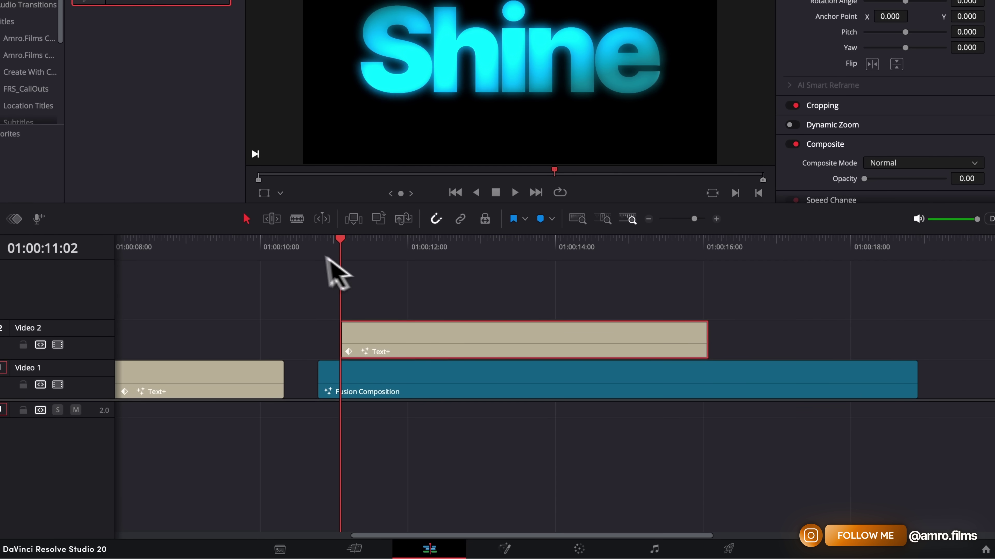
left_click_drag(327, 257, 317, 255)
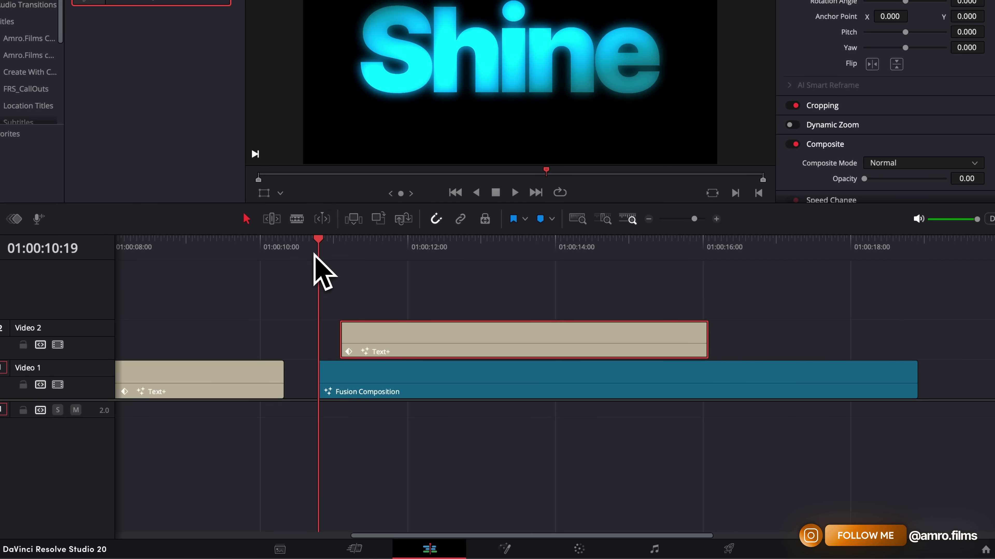
key("space")
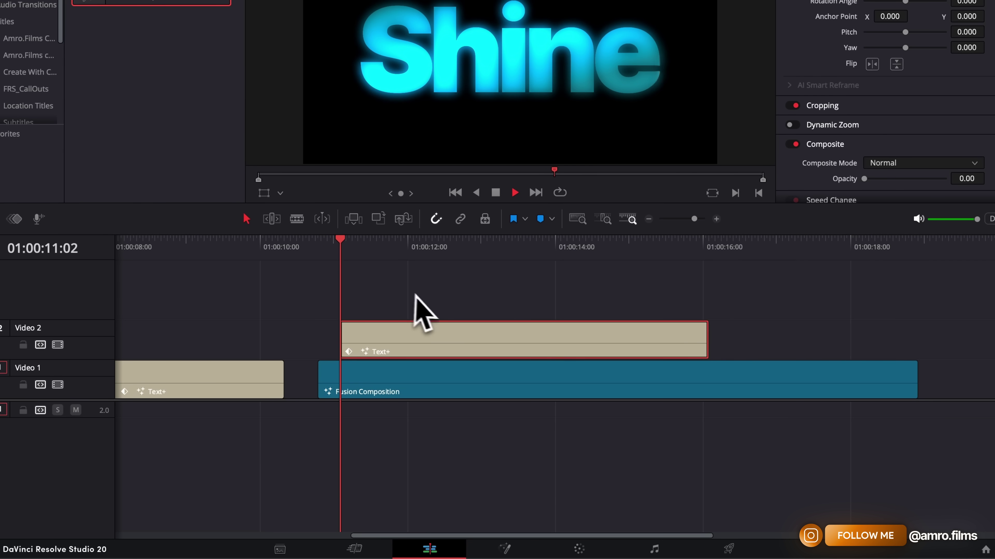
key("space")
key("BackSpace")
- Duplicate the first Text+ clip on Video 2 above the Fusion Composition, starting shortly after the composition begins
left_click_drag(694, 219, 687, 219)
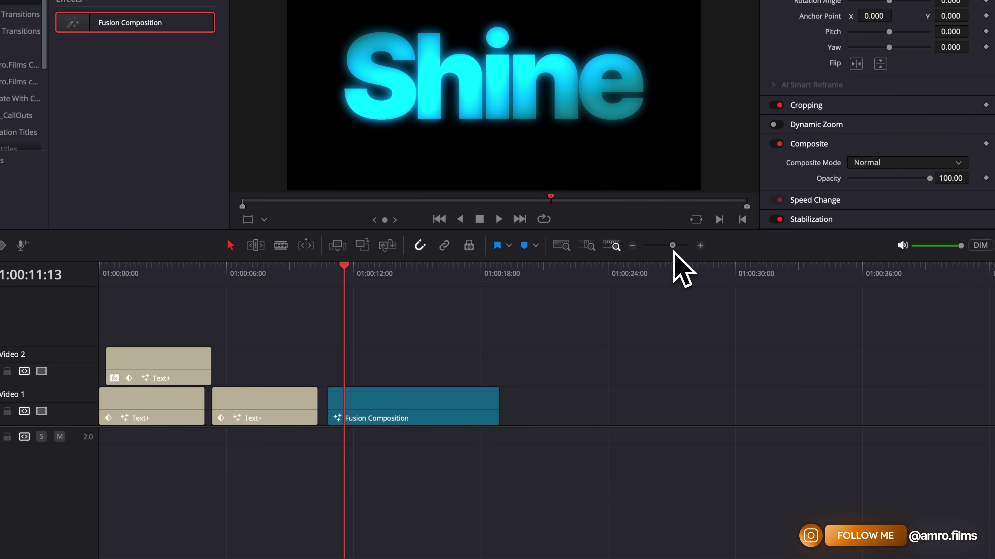
left_click_drag(149, 364, 372, 359)
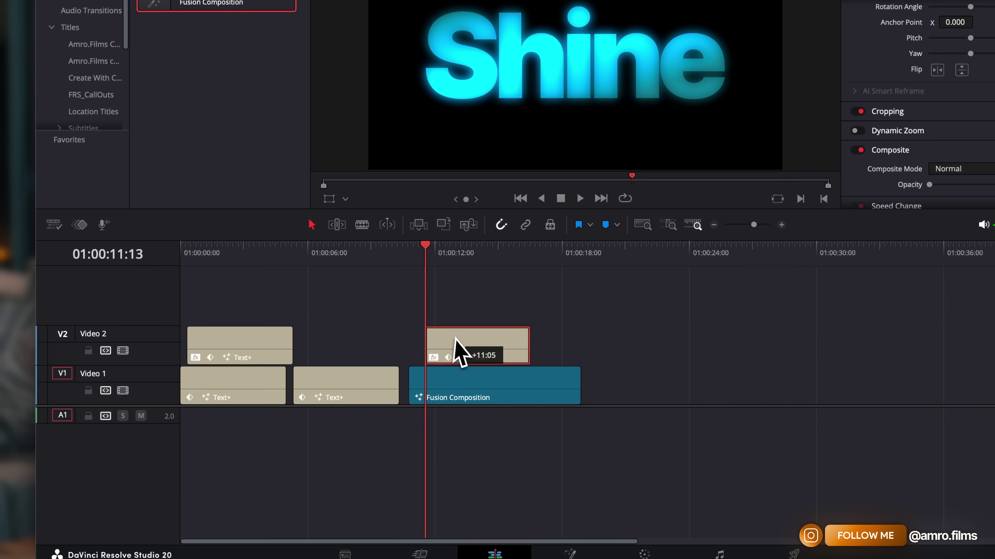
left_click(409, 253)
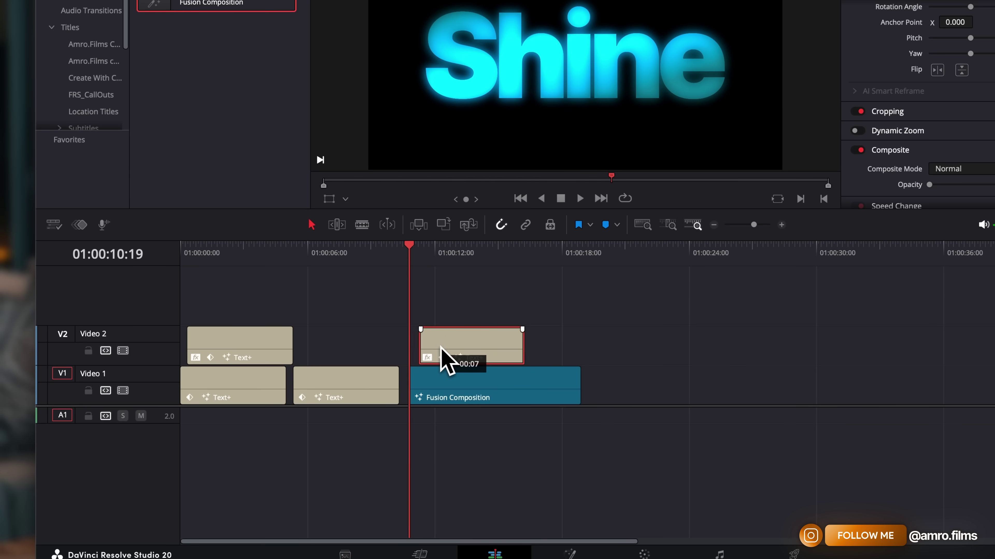
- Play the timeline from the start of the Fusion Composition to review the combined Shine and preset titles
key("space")
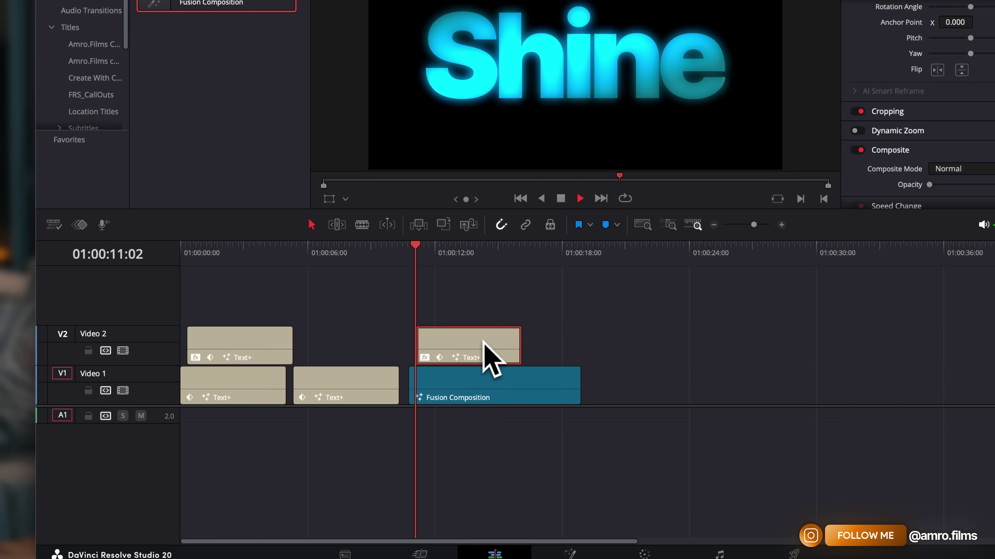
left_click(480, 304)
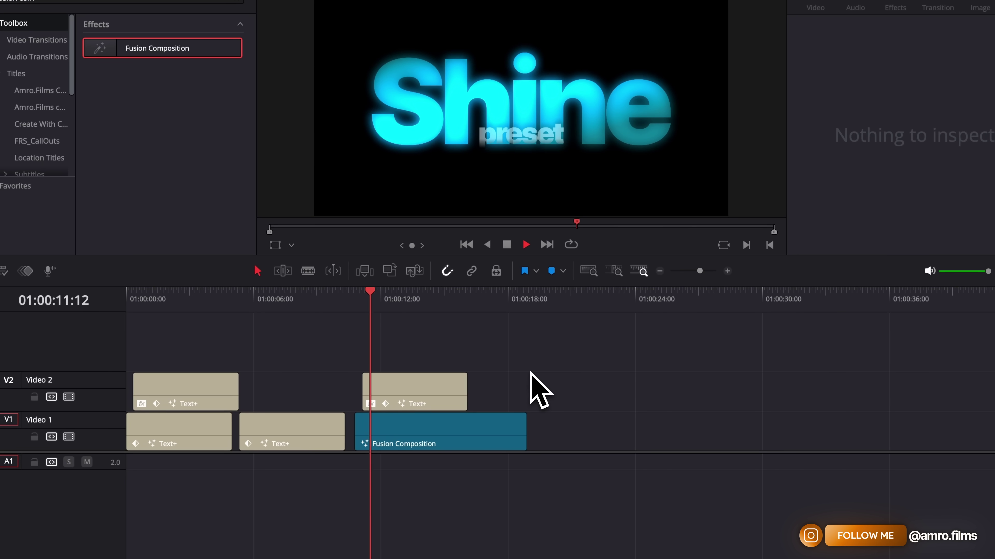
left_click(357, 303)
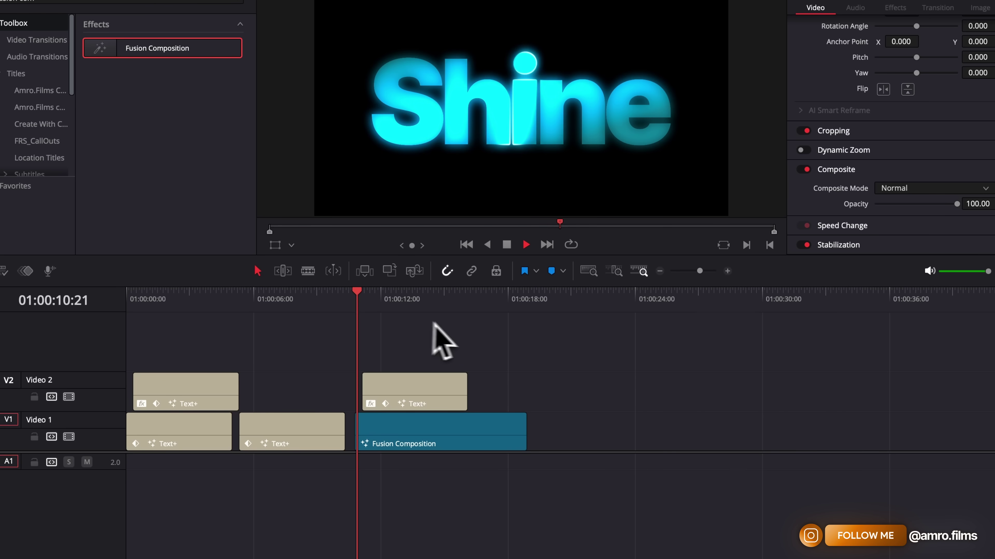
- Stop playback, then set the timeline playback resolution to Half and the render cache to Smart
key("space")
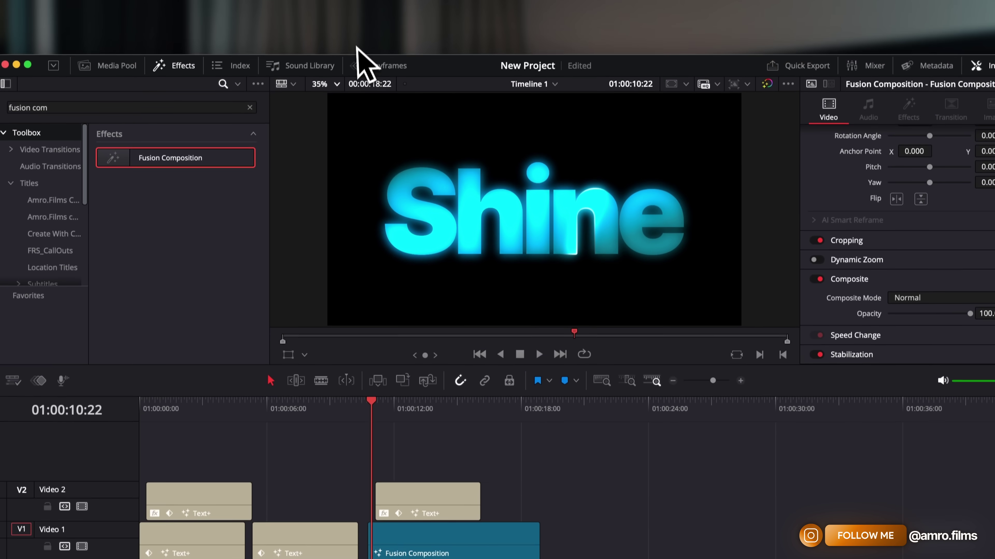
left_click(364, 49)
mouse_move(365, 101)
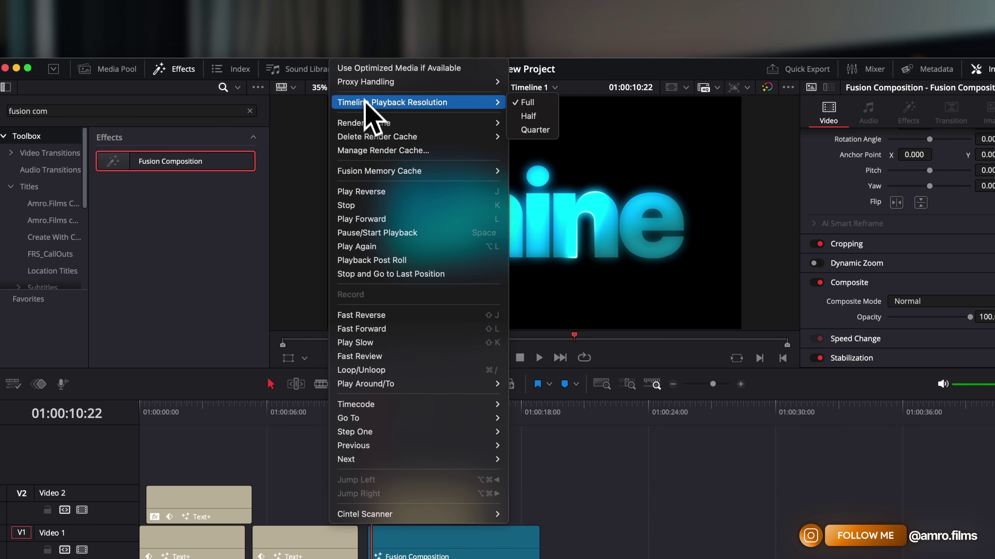
left_click(528, 116)
left_click(355, 49)
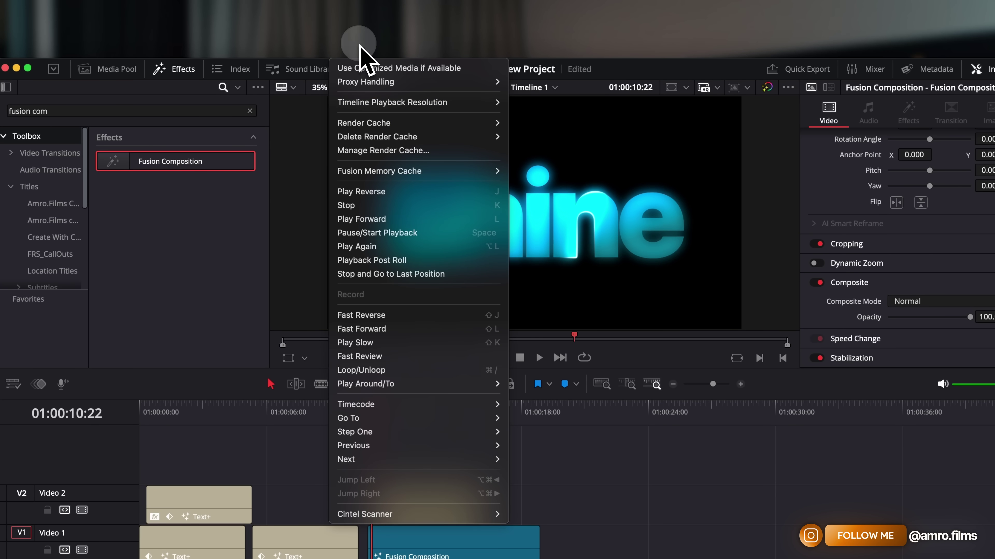
mouse_move(409, 125)
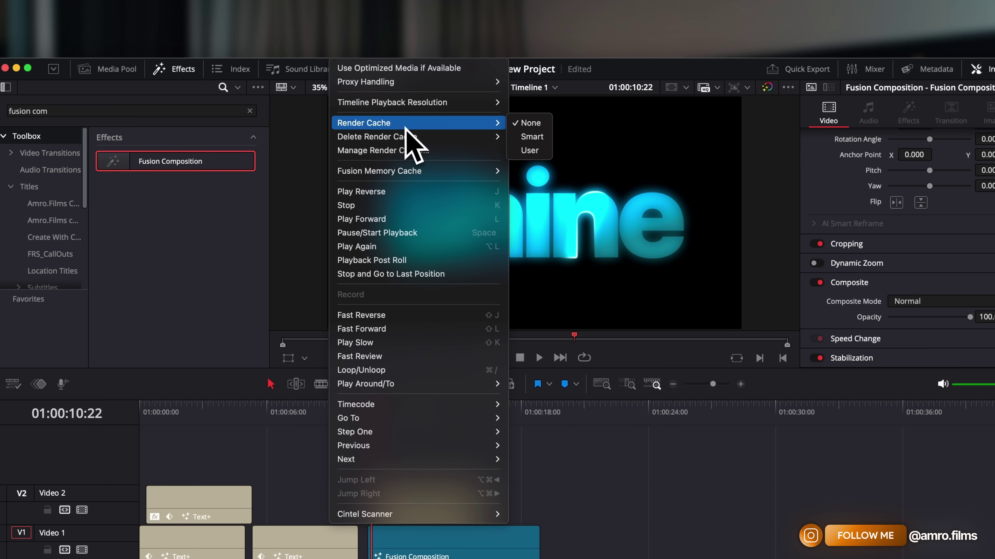
left_click(527, 137)
left_click(389, 470)
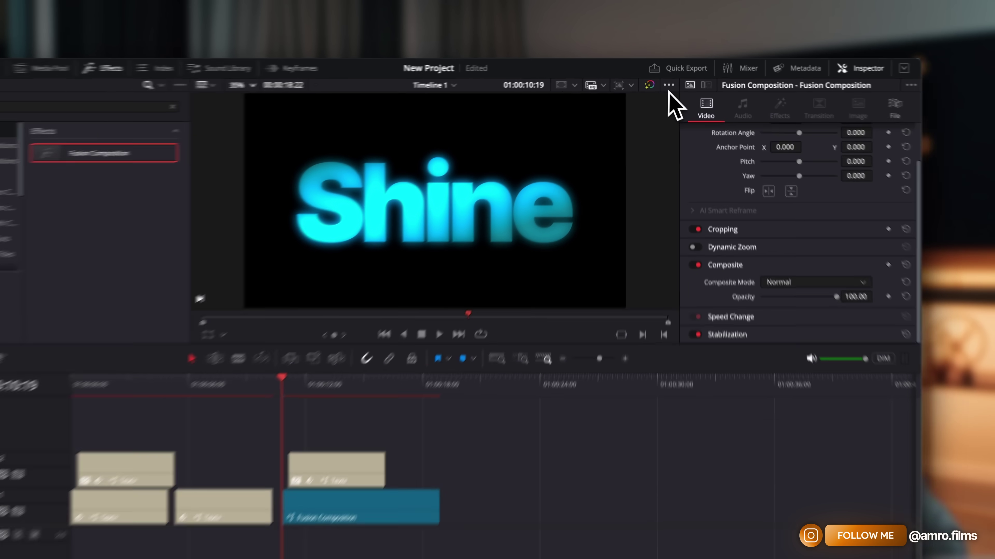
- Check the viewer's Show All Video Frames option and play back the combined Shine and preset titles
left_click(670, 77)
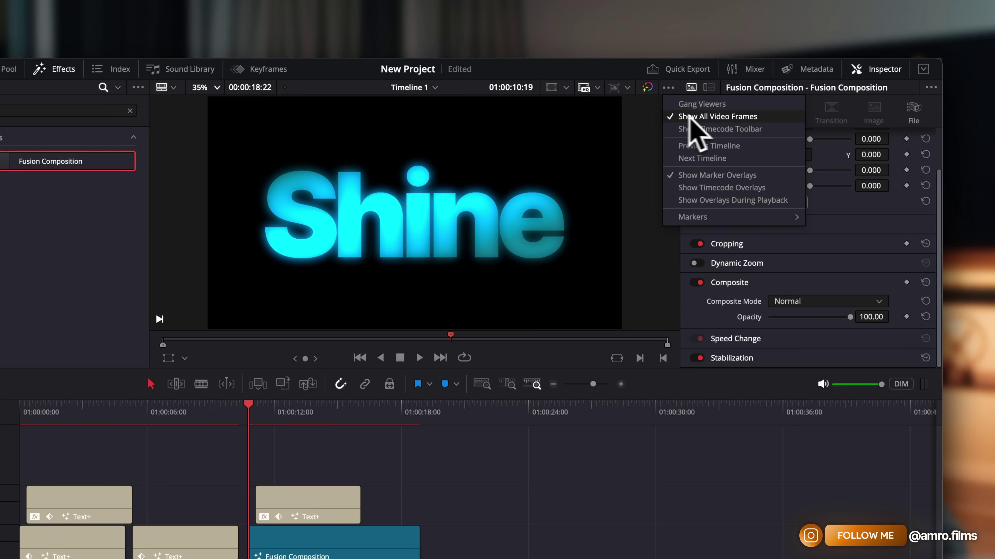
left_click(368, 439)
left_click(240, 418)
key("space")
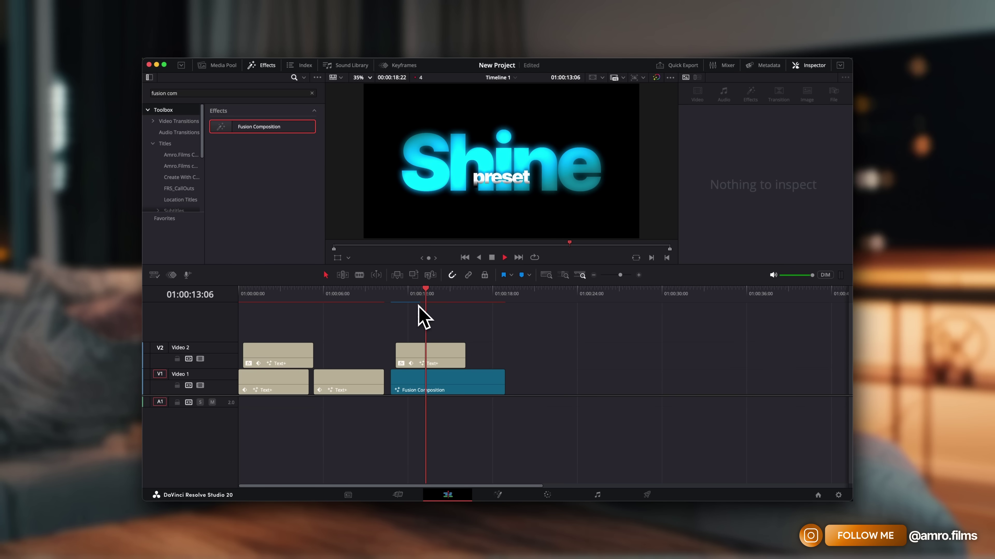
key("space")
left_click(384, 294)
key("space")
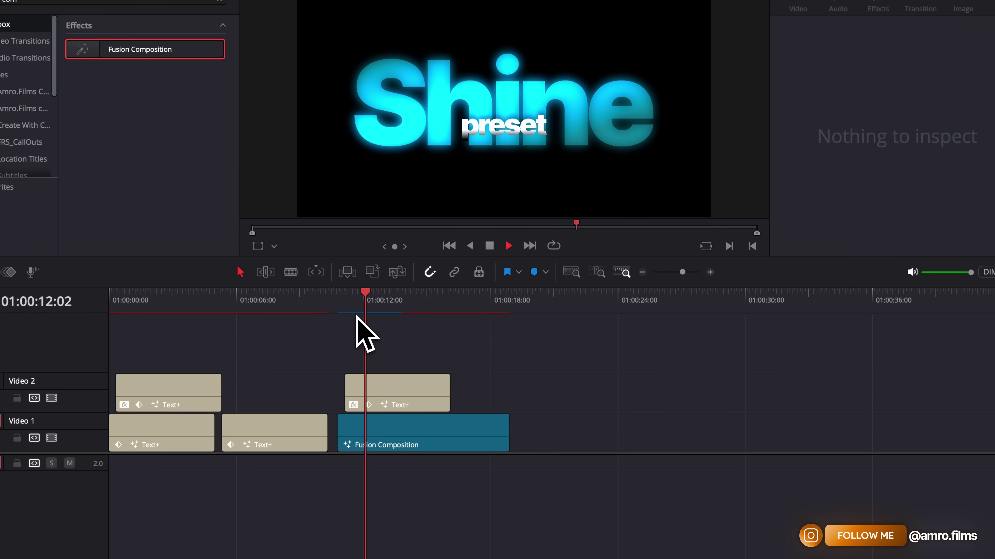
- Lower the Text+ clip above the Fusion Composition by setting its Y position to -415 at the second position keyframe
left_click(375, 387)
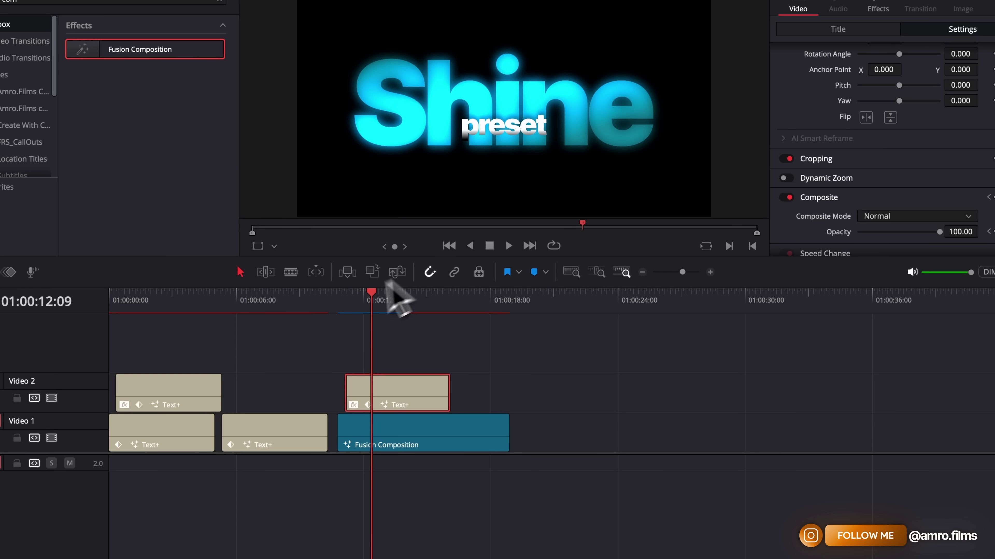
left_click(341, 304)
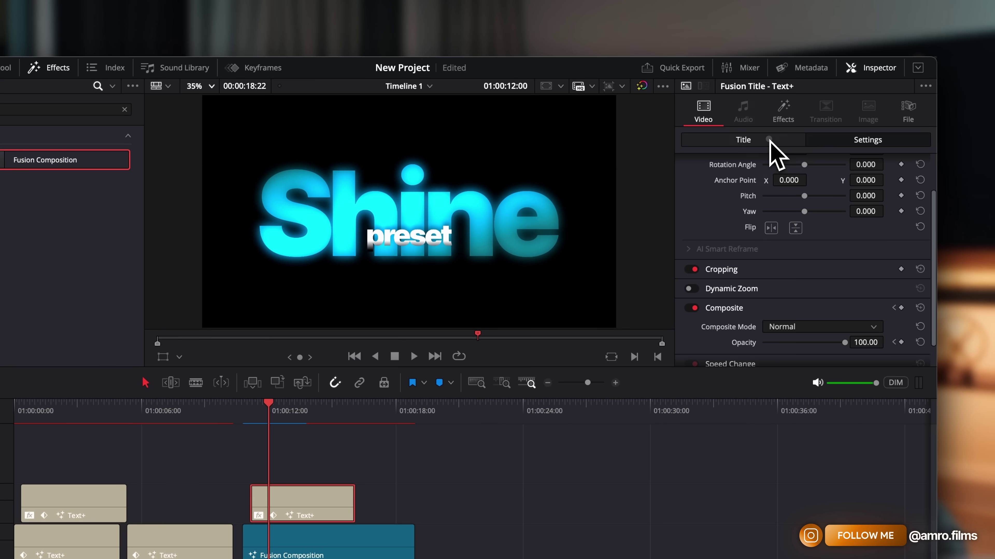
left_click(870, 32)
left_click(867, 140)
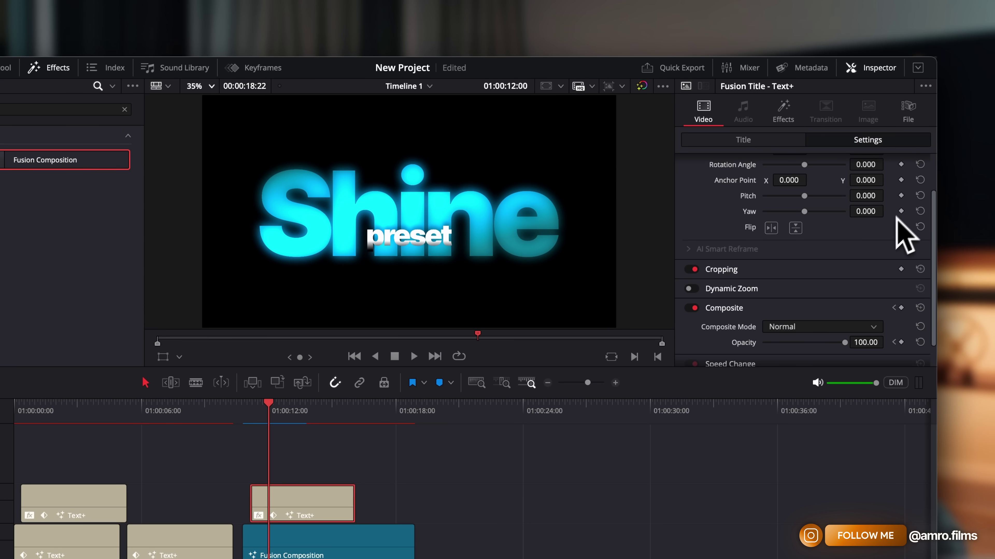
scroll(904, 235, "up", 3)
left_click_drag(873, 197, 883, 198)
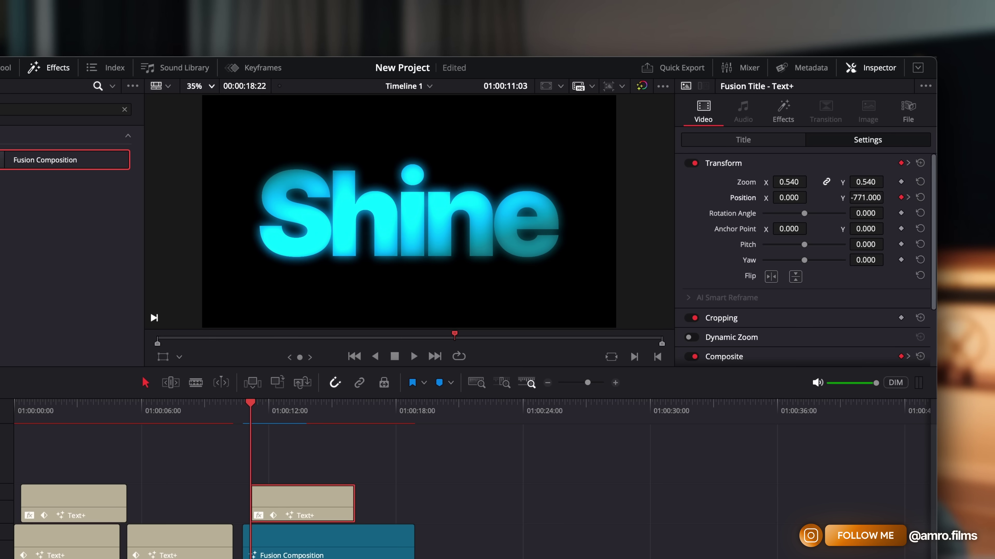
key("super+z")
left_click(908, 198)
left_click_drag(896, 199, 881, 199)
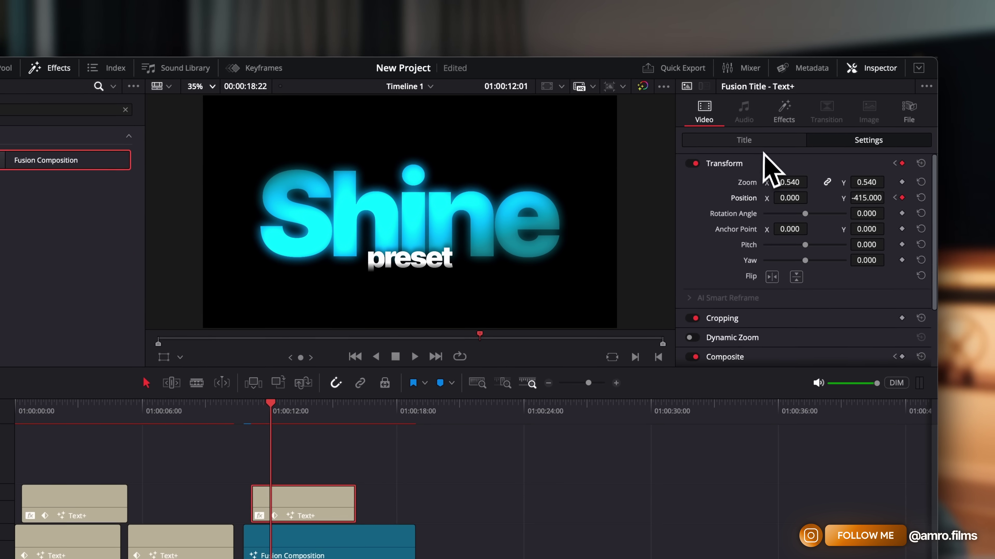
- Enlarge the preset text to size 0.378 and lower its Y position to -469 at the same keyframe
left_click(760, 144)
left_click_drag(810, 307, 838, 309)
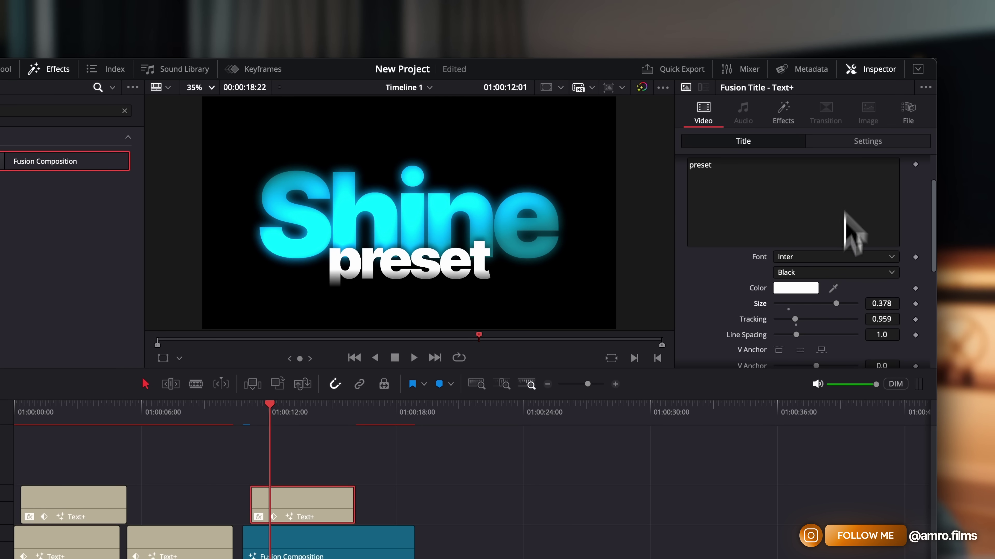
left_click(858, 144)
left_click_drag(888, 198, 870, 198)
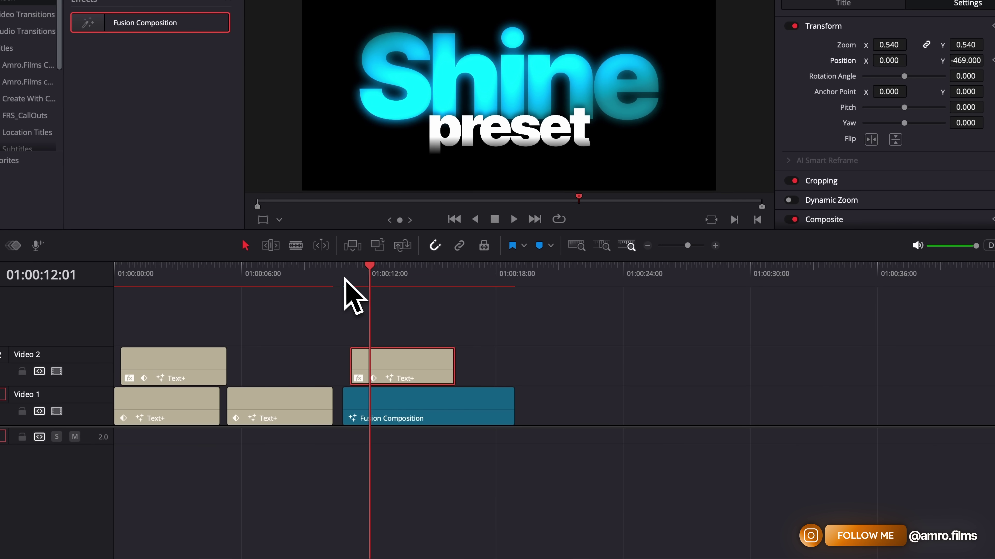
key("space")
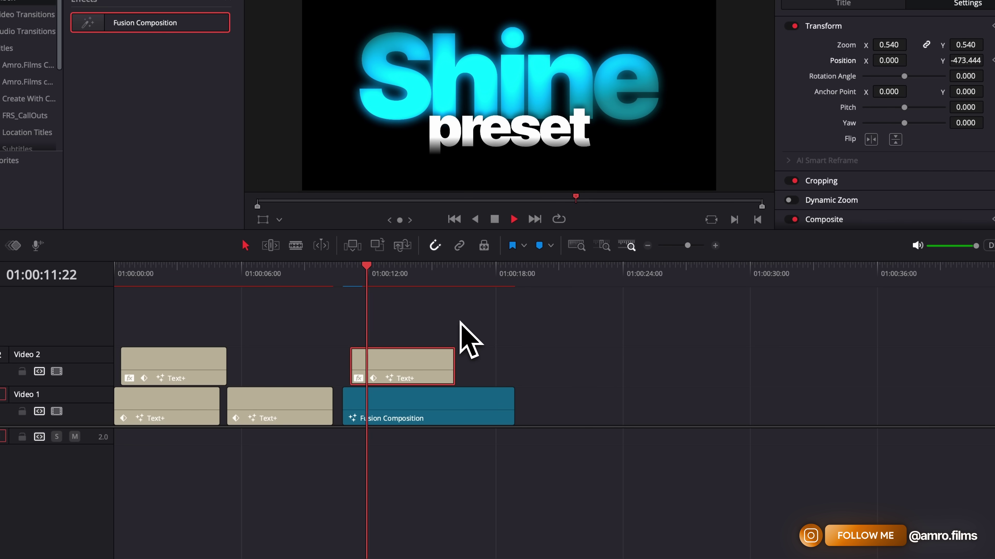
left_click(338, 277)
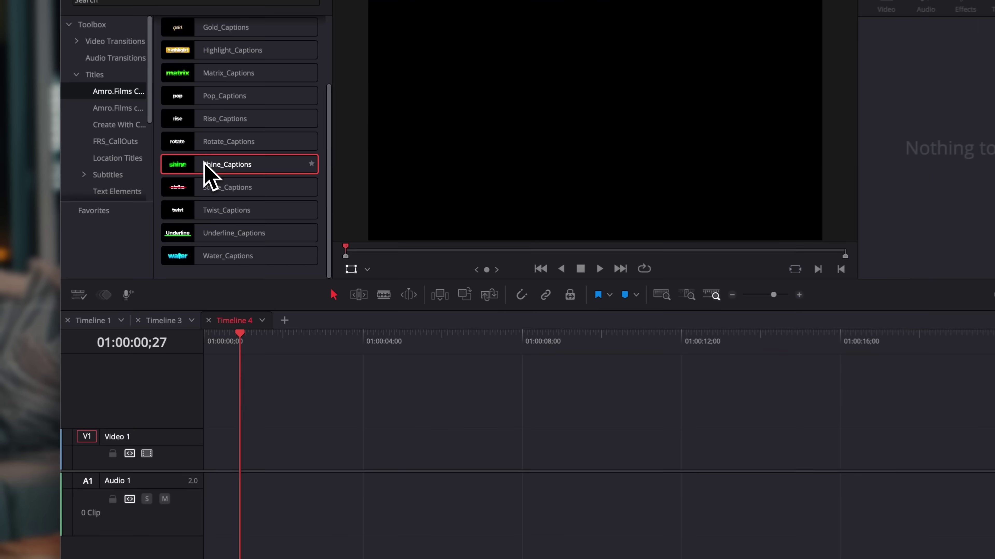
- Add the Shine_Captions title to Video 1 in Timeline 4 and shift its shading colour with the colour wheel
left_click_drag(238, 208, 261, 403)
left_click(271, 284)
left_click(295, 406)
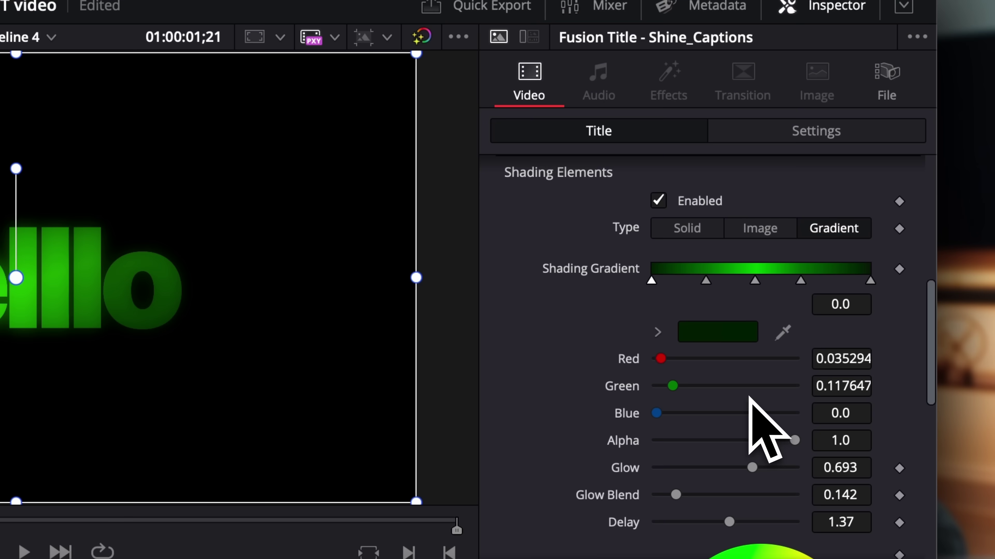
scroll(755, 411, "down", 5)
left_click_drag(761, 410, 709, 449)
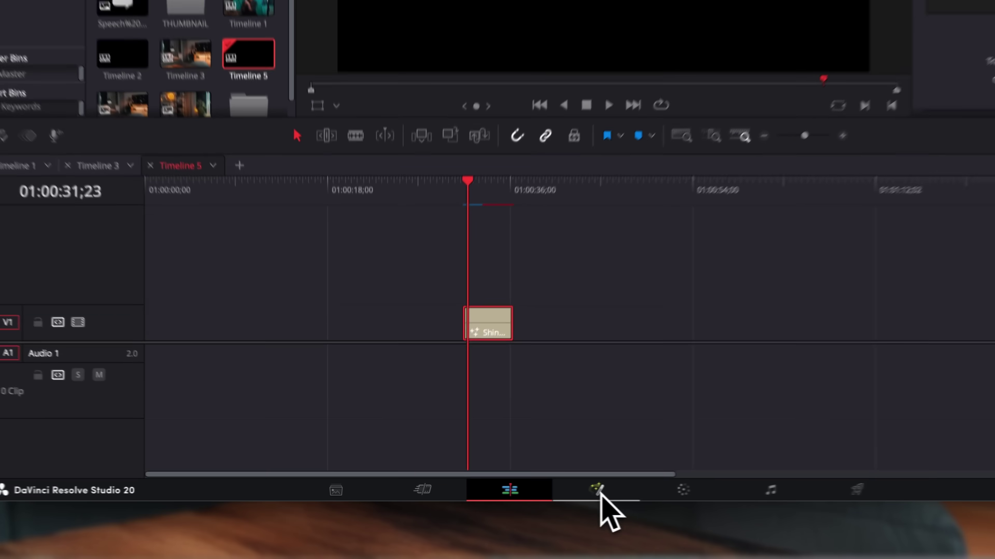
- Open the Shine caption clip of Timeline 5 in Fusion and look through its Vertical_Shine_Captions node tree
left_click(599, 489)
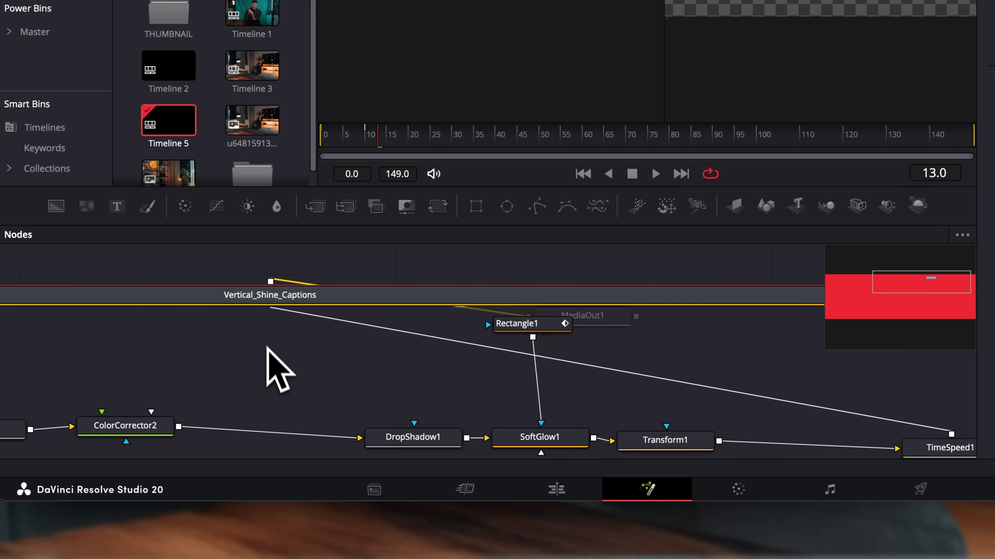
scroll(271, 362, "left", 10)
scroll(270, 365, "down", 3)
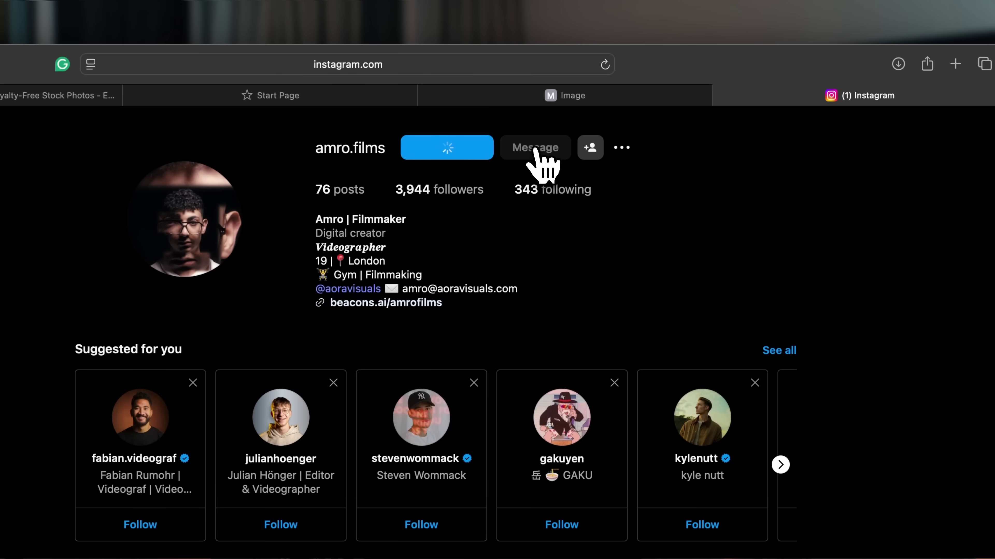
- Switch to Instagram in the browser, open a message to the creator and write "yo bro wheres my"
left_click(535, 148)
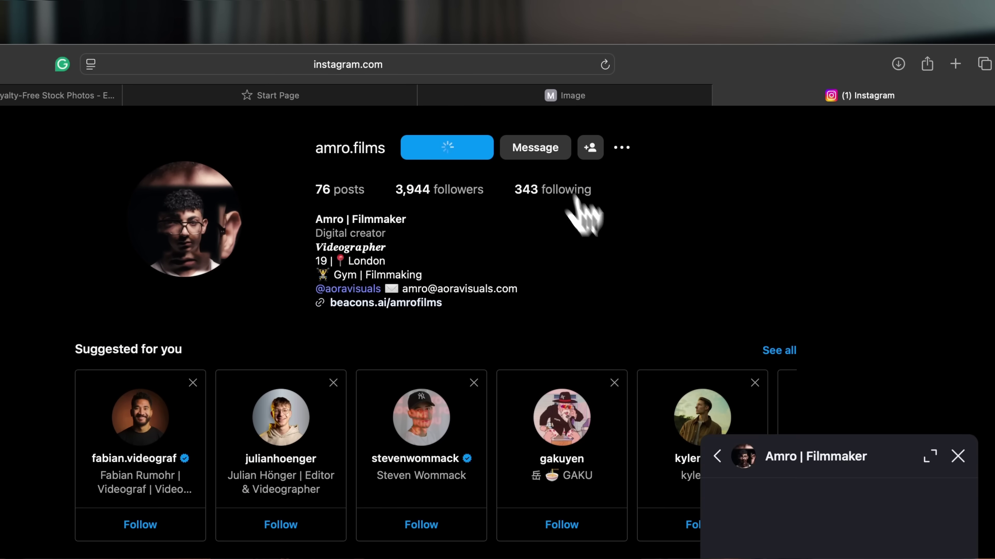
type("yo bro")
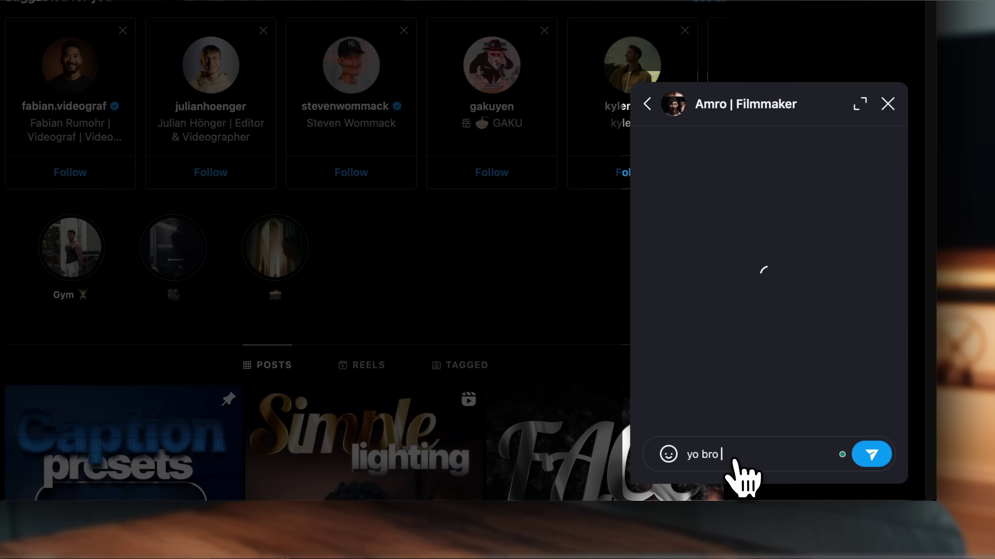
type("wheres my")
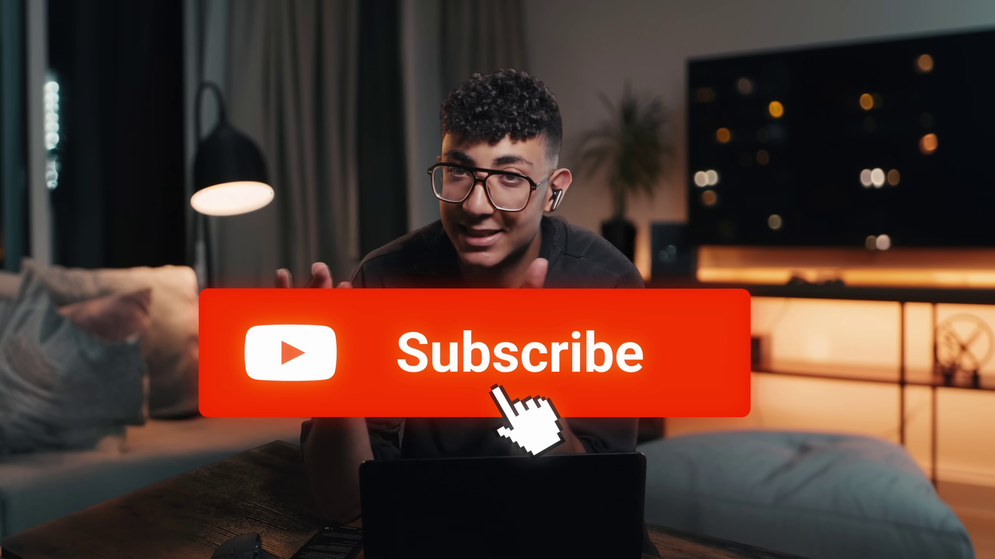